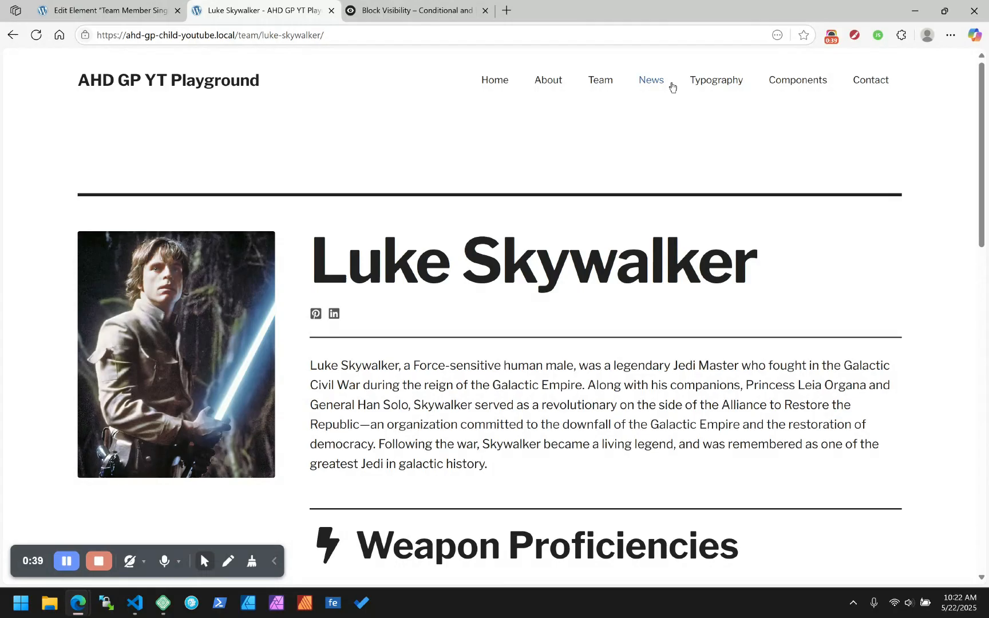
# Step: View the Block Visibility plugin website's home page, then close its browser tab
pyautogui.click(435, 23)
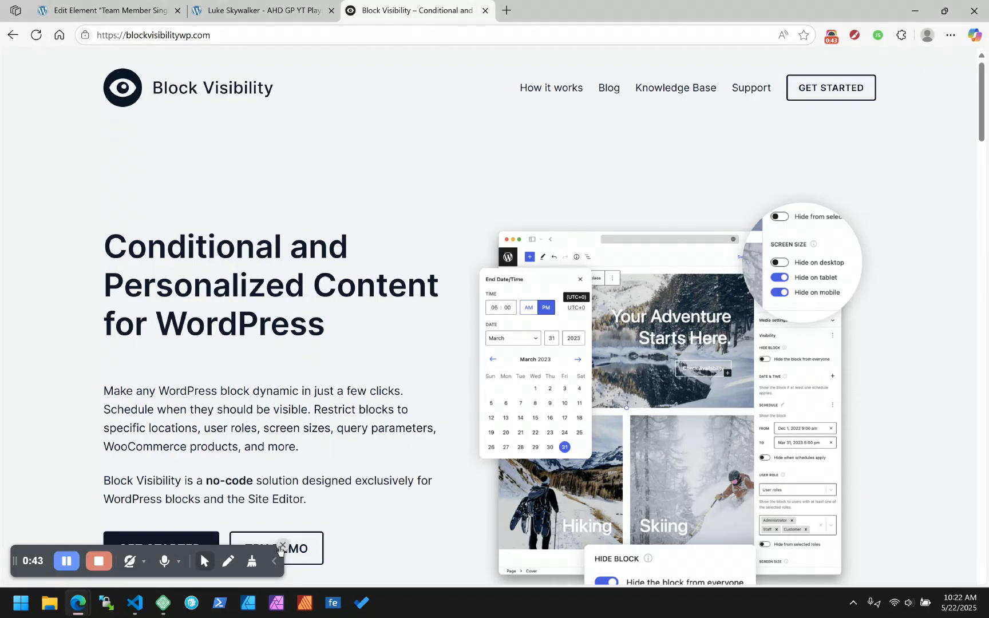
pyautogui.click(282, 545)
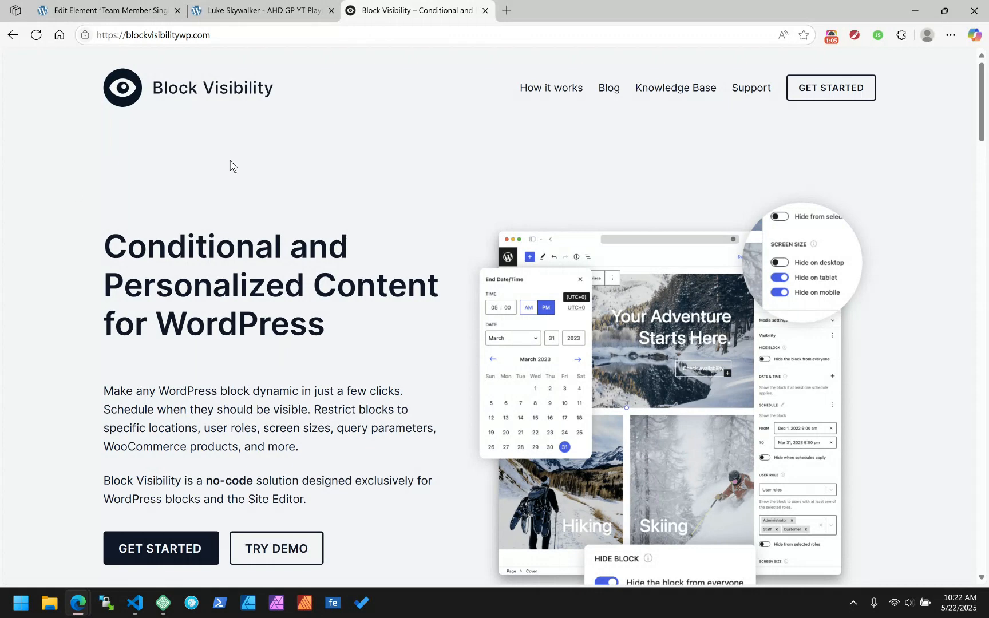
pyautogui.click(484, 11)
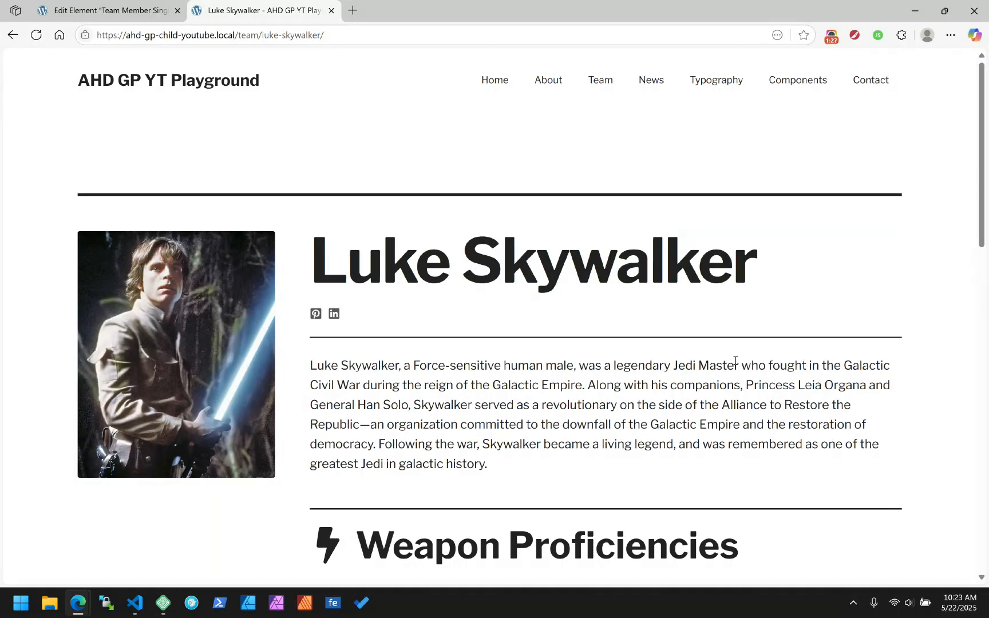
# Step: Review the Luke Skywalker team page from the bio through the weapon proficiencies to the gallery
pyautogui.scroll(-5, 735, 360)
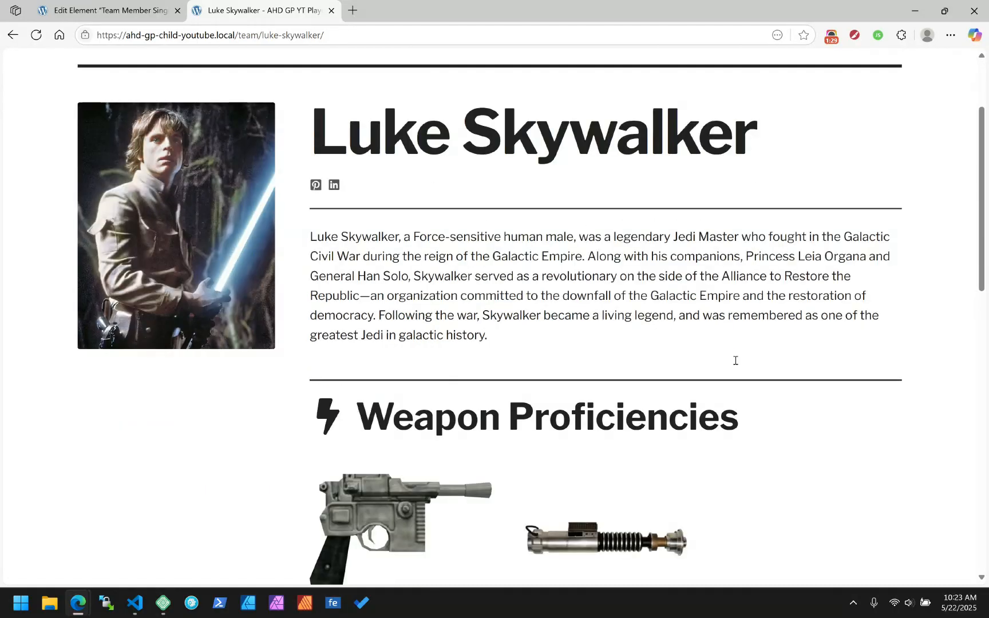
pyautogui.scroll(-6, 736, 365)
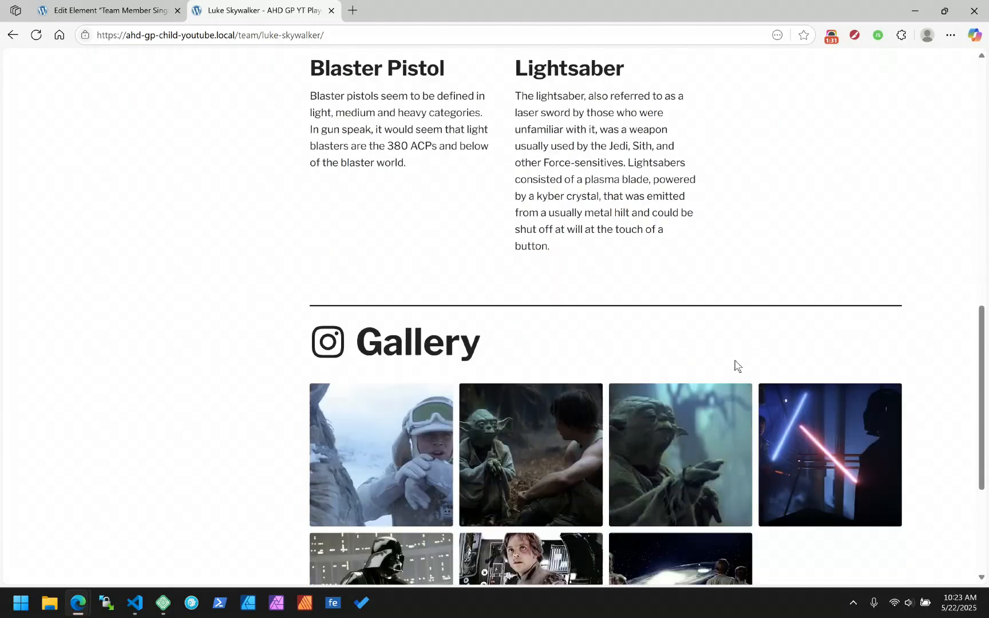
pyautogui.scroll(11, 737, 366)
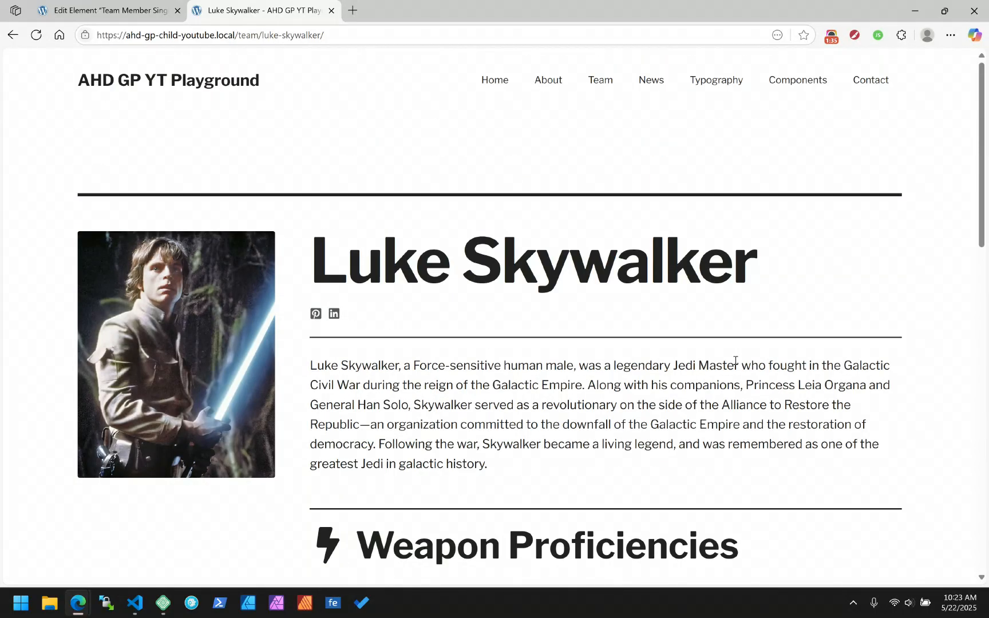
# Step: Leave the Team Member Single Template editor and open the Luke Skywalker team member entry for editing
pyautogui.click(159, 10)
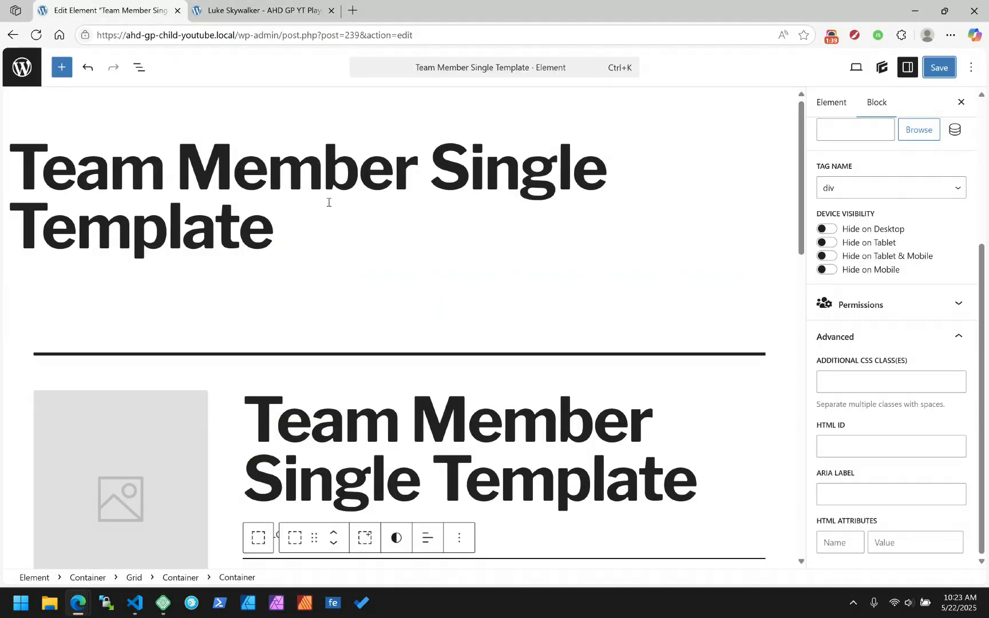
pyautogui.click(13, 69)
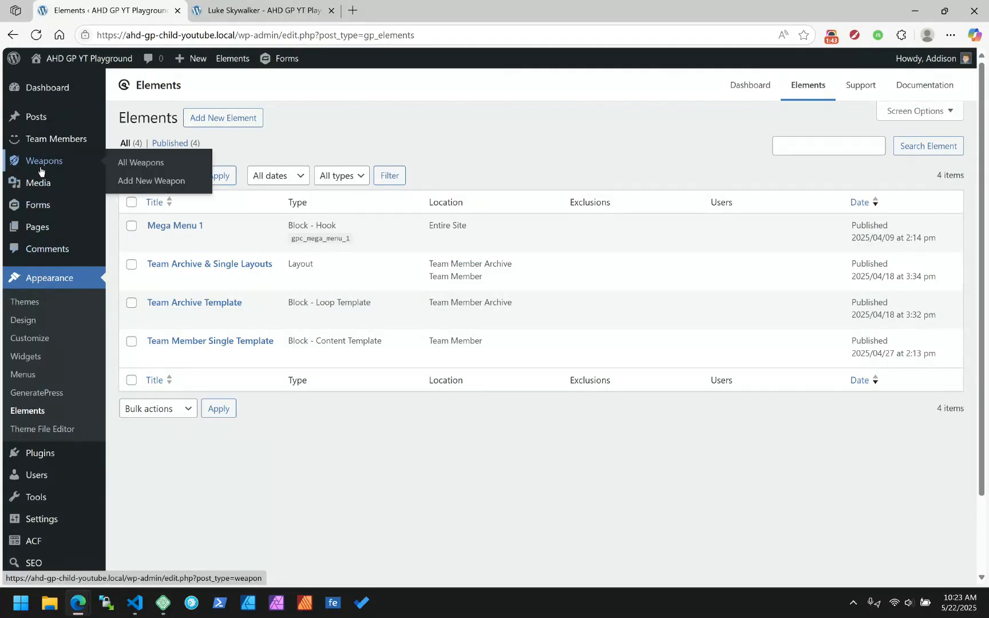
pyautogui.click(35, 150)
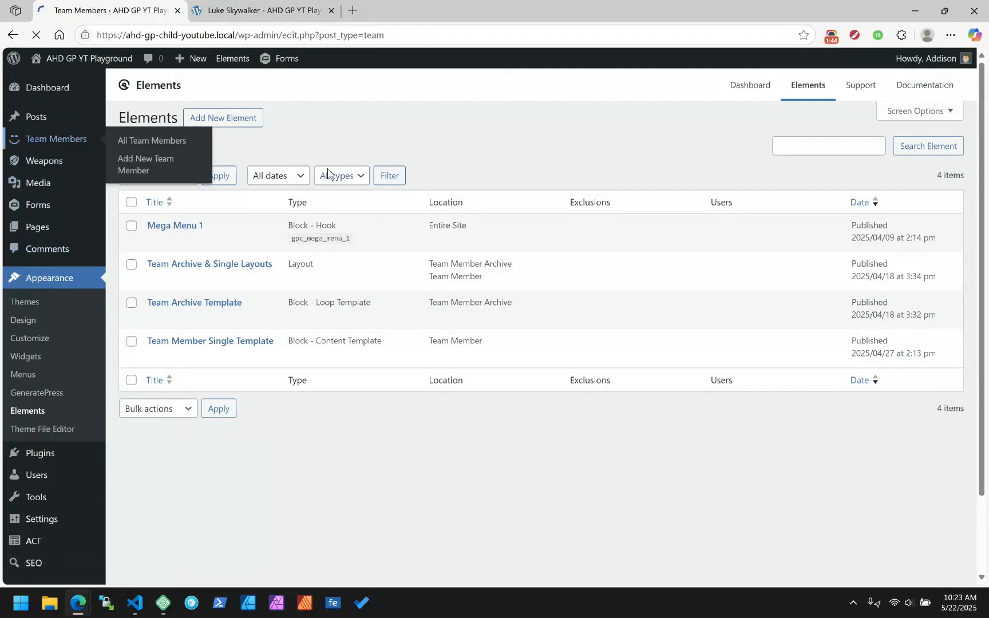
pyautogui.click(191, 277)
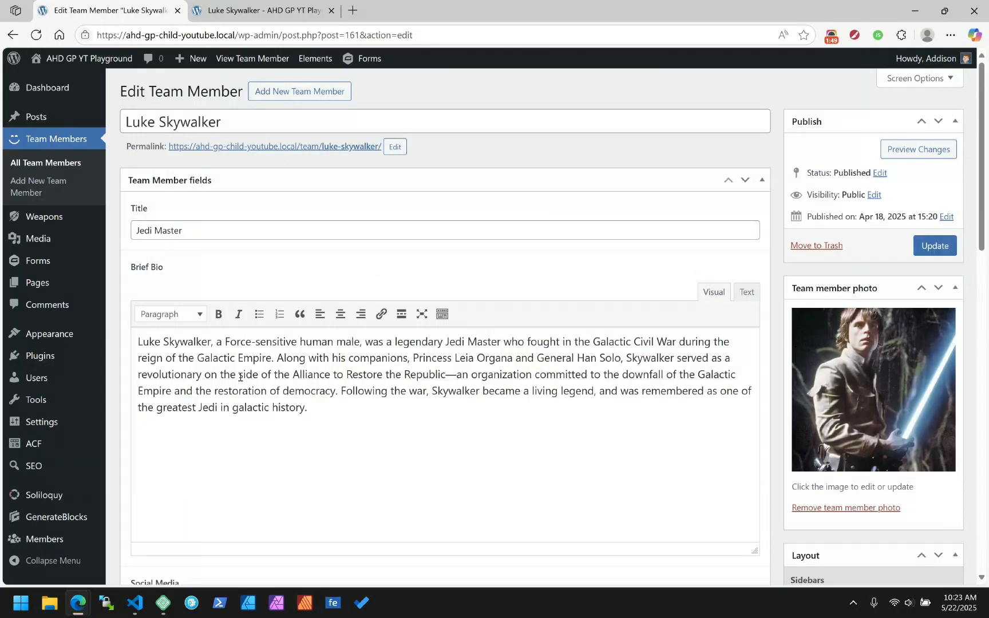
# Step: Cut the entire biography text out of the Brief Bio field
pyautogui.doubleClick(240, 376)
pyautogui.tripleClick(240, 377)
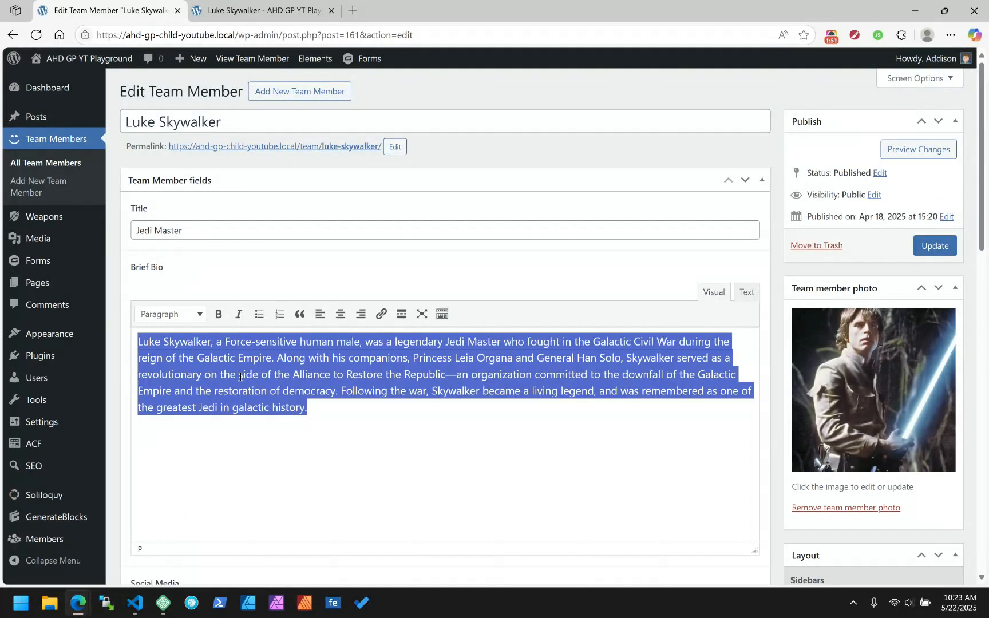
pyautogui.hotkey('ctrl', 'x')
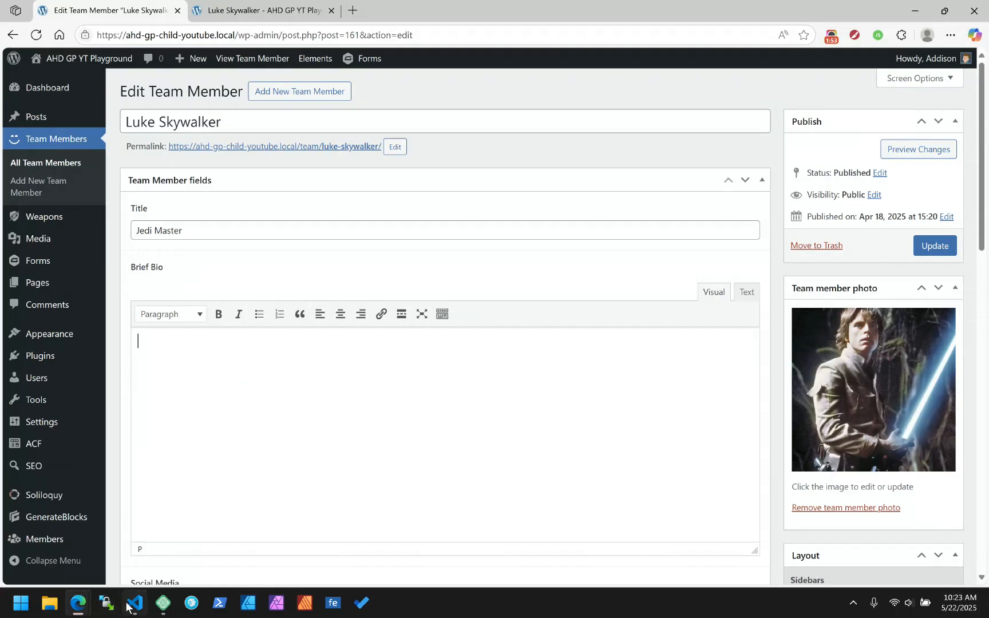
# Step: Paste the biography below the post_meta tag in the untitled VS Code file with word wrap on, then return to the browser
pyautogui.moveTo(127, 607)
pyautogui.click(146, 572)
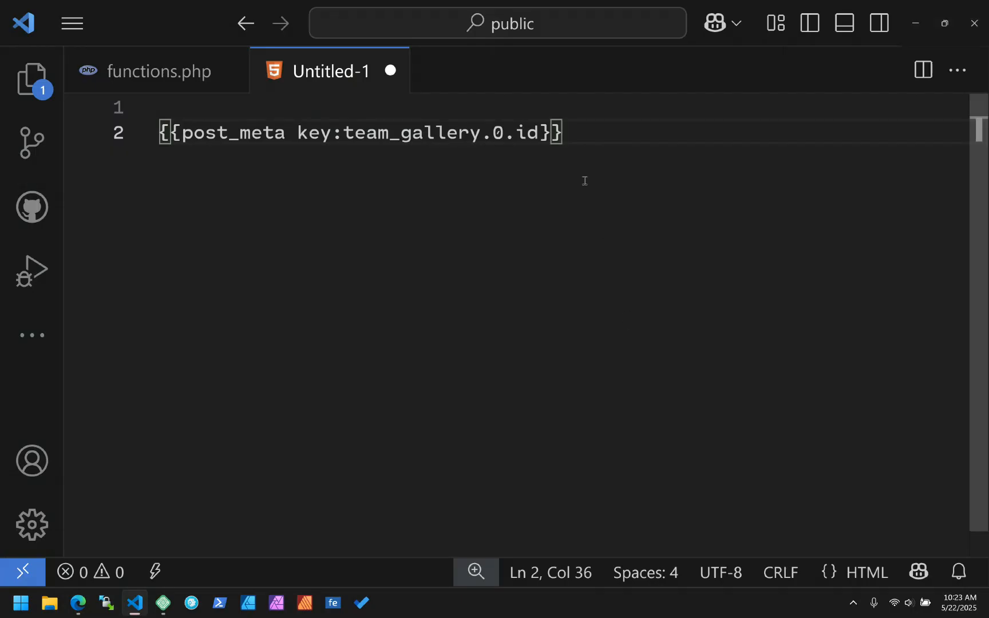
pyautogui.press('Return')
pyautogui.press('Return')
pyautogui.hotkey('ctrl', 'v')
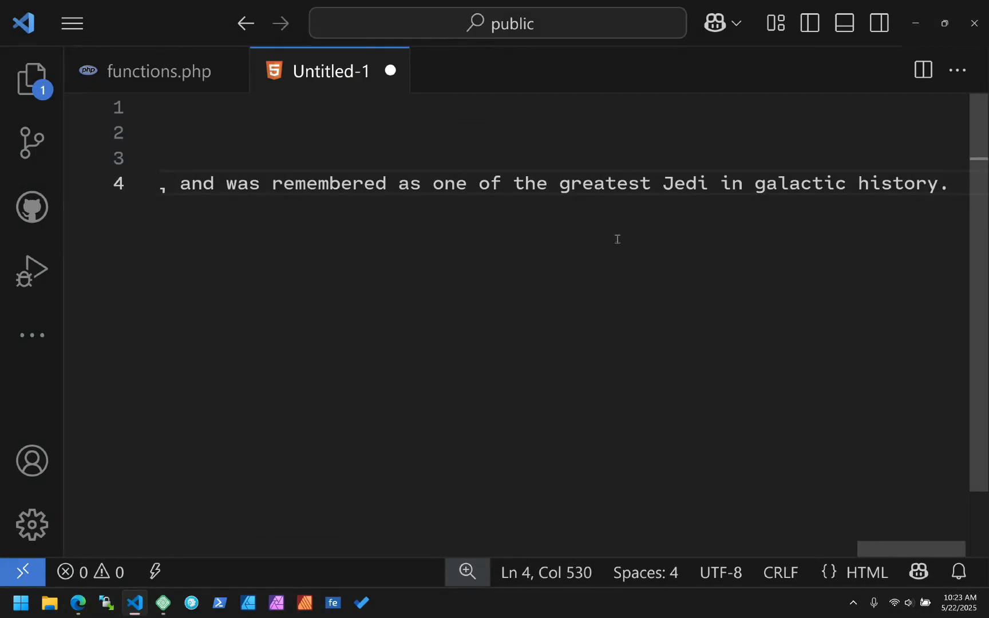
pyautogui.hotkey('alt', 'z')
pyautogui.tripleClick(378, 143)
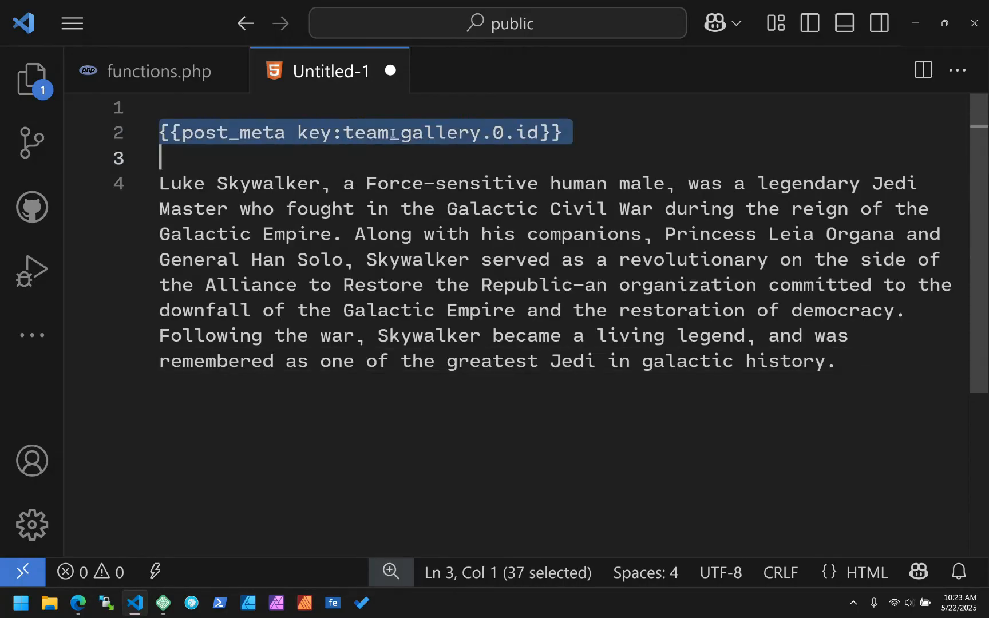
pyautogui.click(914, 23)
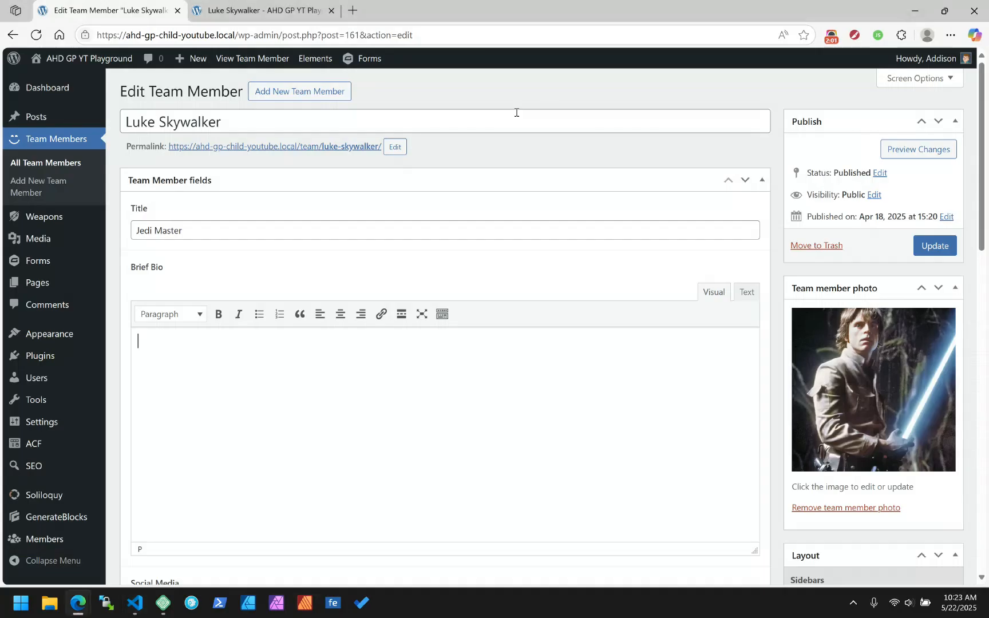
# Step: Remove all seven images from Luke Skywalker's Gallery field and update the team member entry
pyautogui.scroll(-12, 203, 384)
pyautogui.scroll(2, 202, 384)
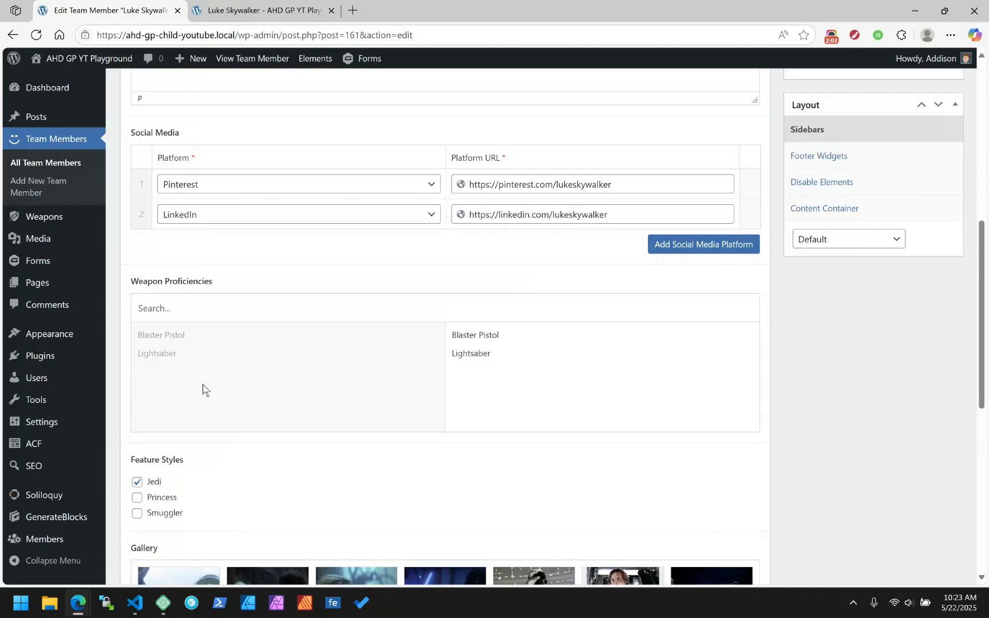
pyautogui.scroll(-4, 202, 384)
pyautogui.scroll(-2, 233, 240)
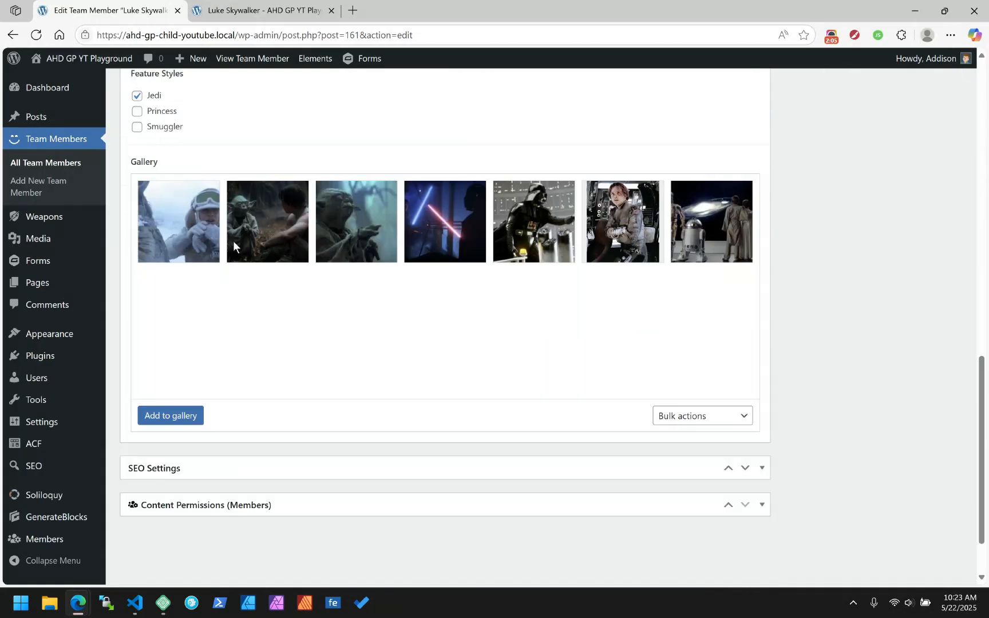
pyautogui.click(746, 186)
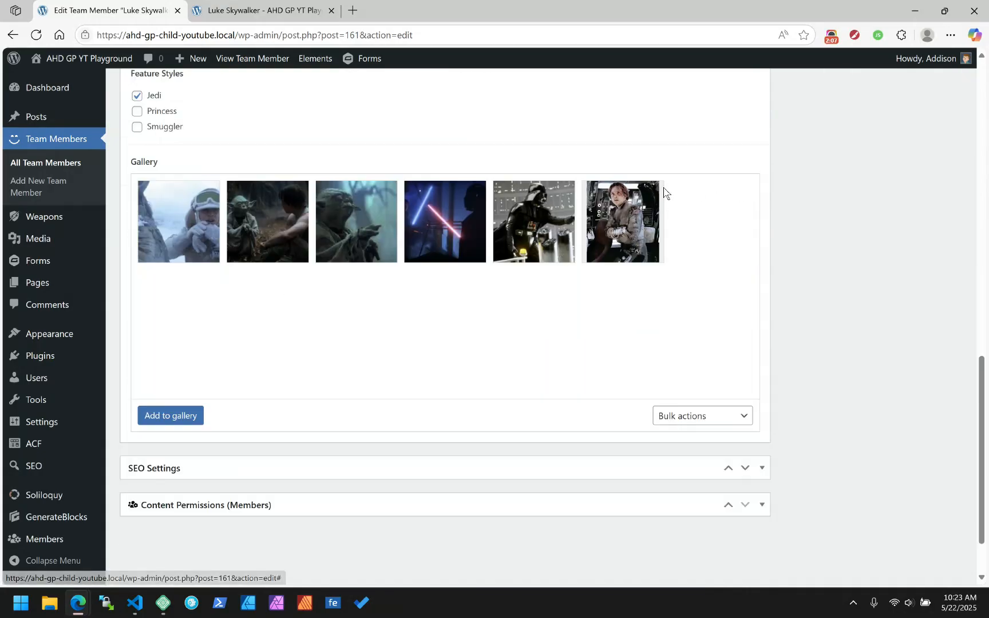
pyautogui.click(657, 187)
pyautogui.click(567, 187)
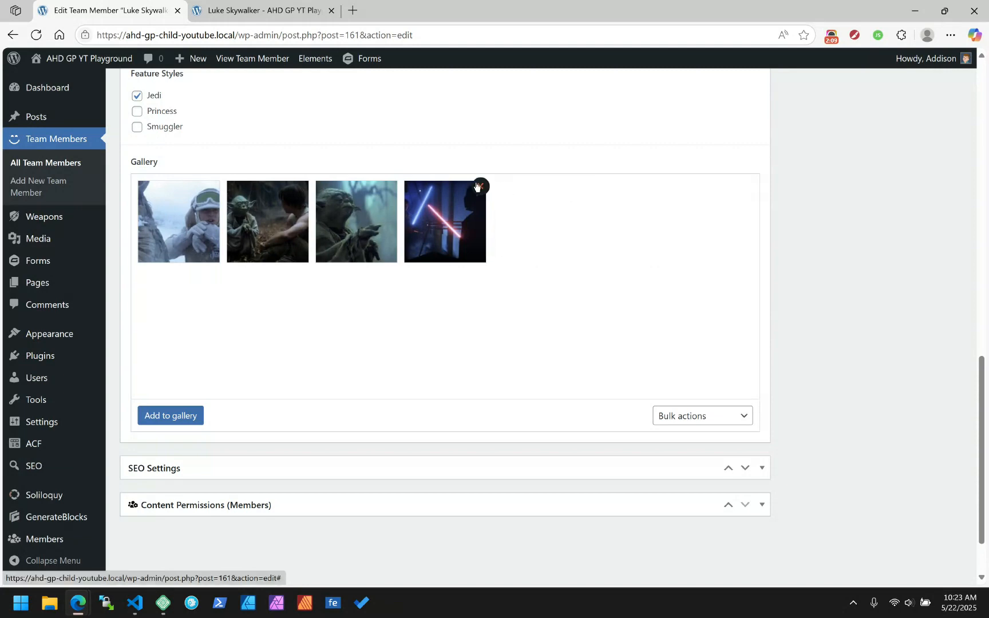
pyautogui.click(478, 187)
pyautogui.click(390, 186)
pyautogui.click(302, 187)
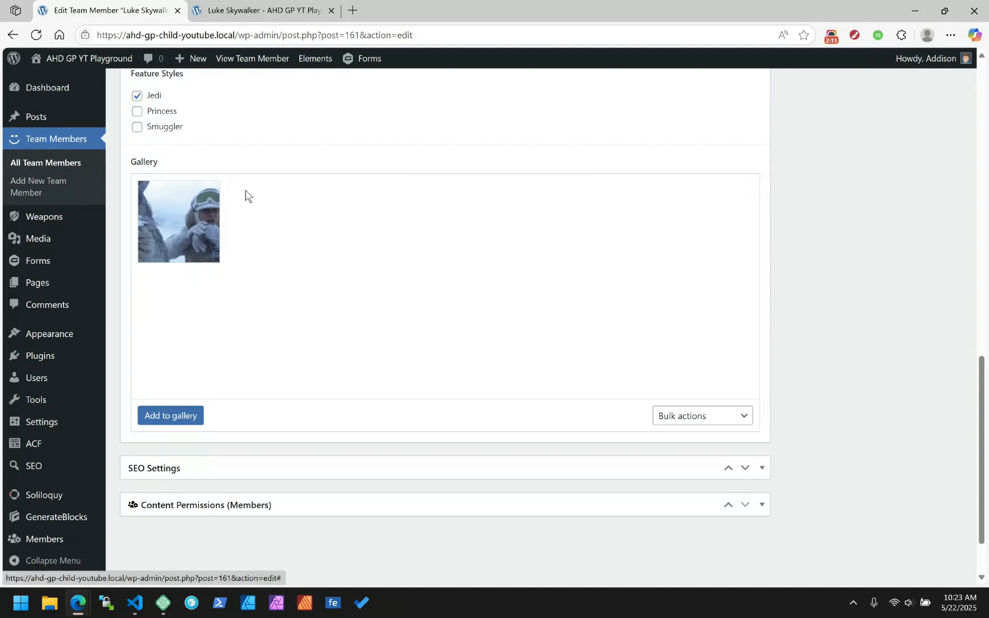
pyautogui.click(214, 187)
pyautogui.scroll(10, 796, 319)
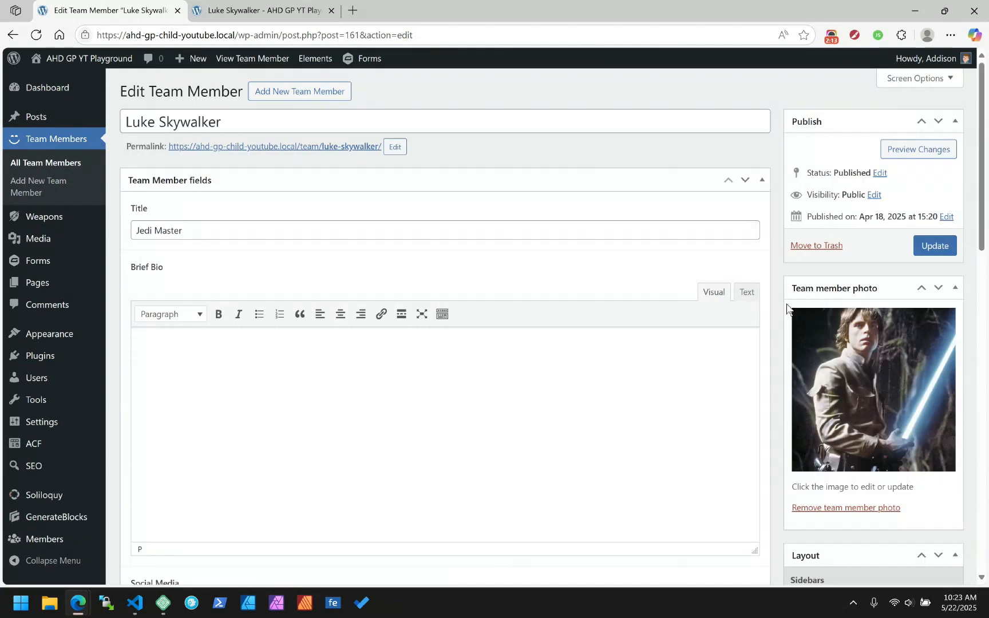
pyautogui.click(946, 250)
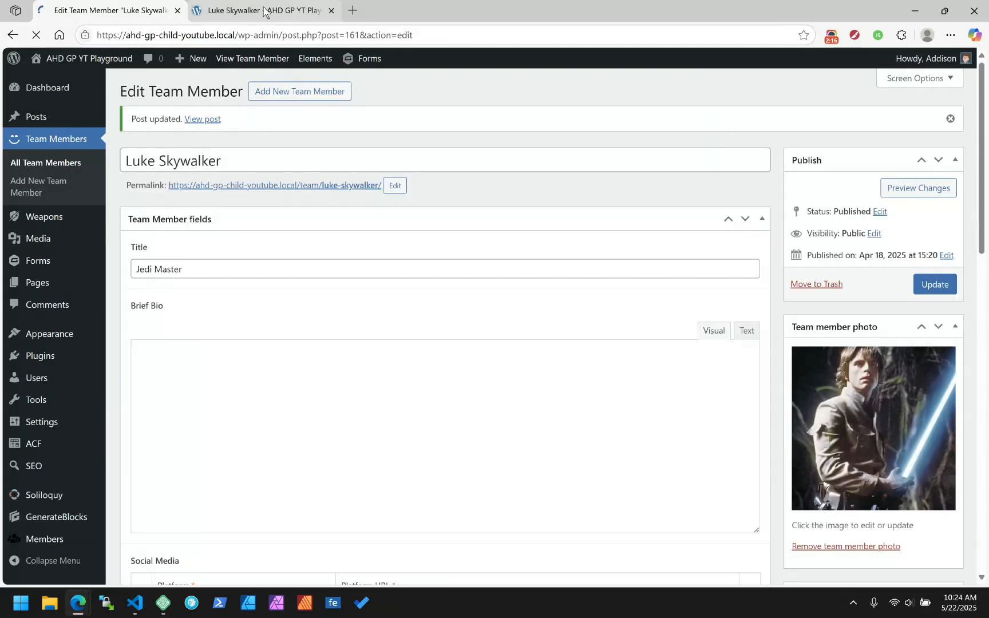
# Step: Reload the Luke Skywalker team page and examine how the bio and gallery sections display
pyautogui.click(270, 10)
pyautogui.click(36, 35)
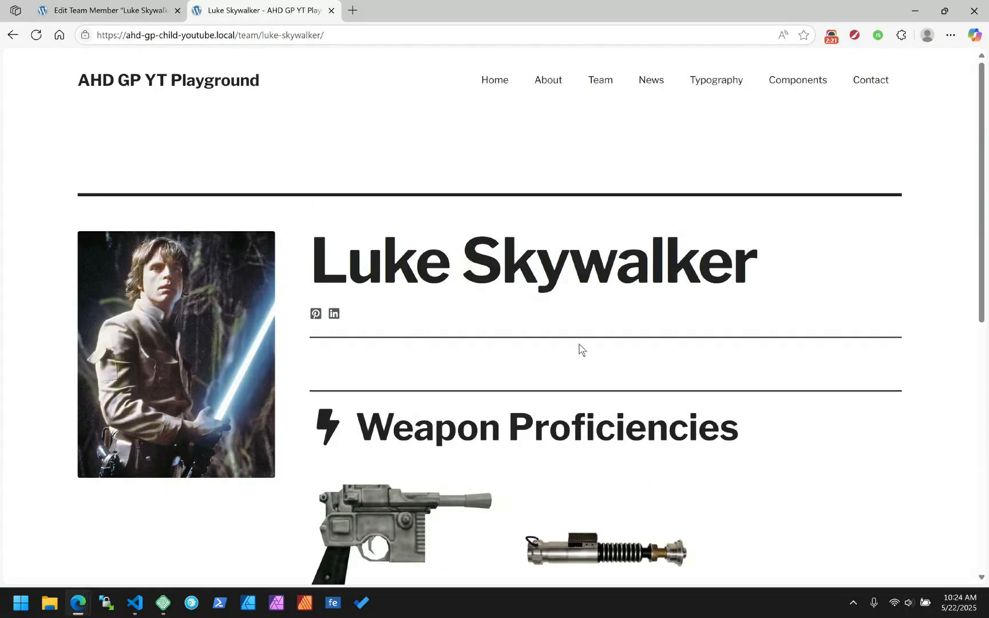
pyautogui.scroll(-8, 673, 343)
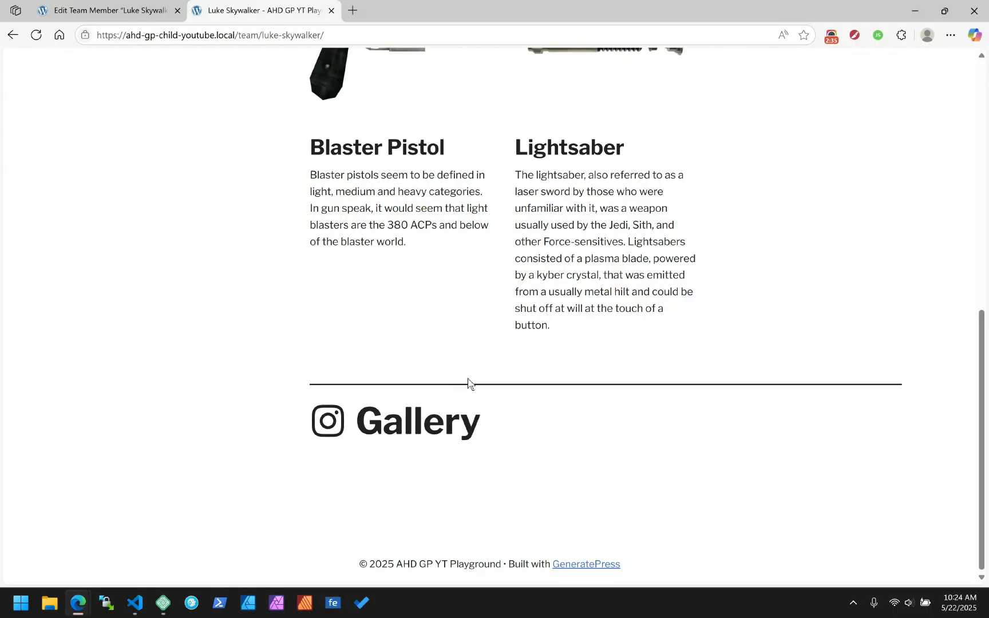
pyautogui.press('F5')
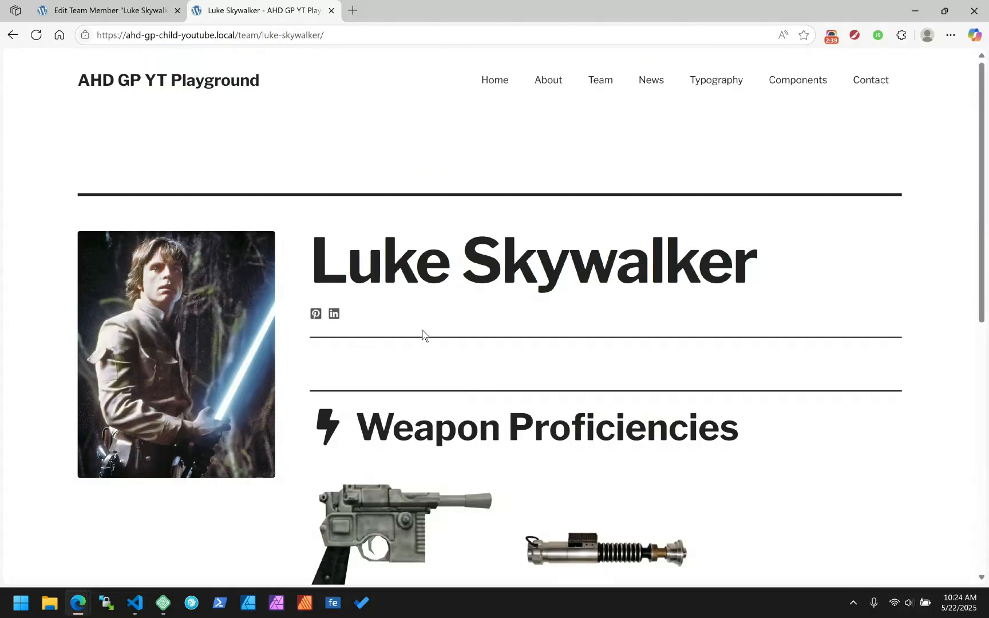
# Step: Open the Team Member Single Template element for editing from the Elements list
pyautogui.click(145, 9)
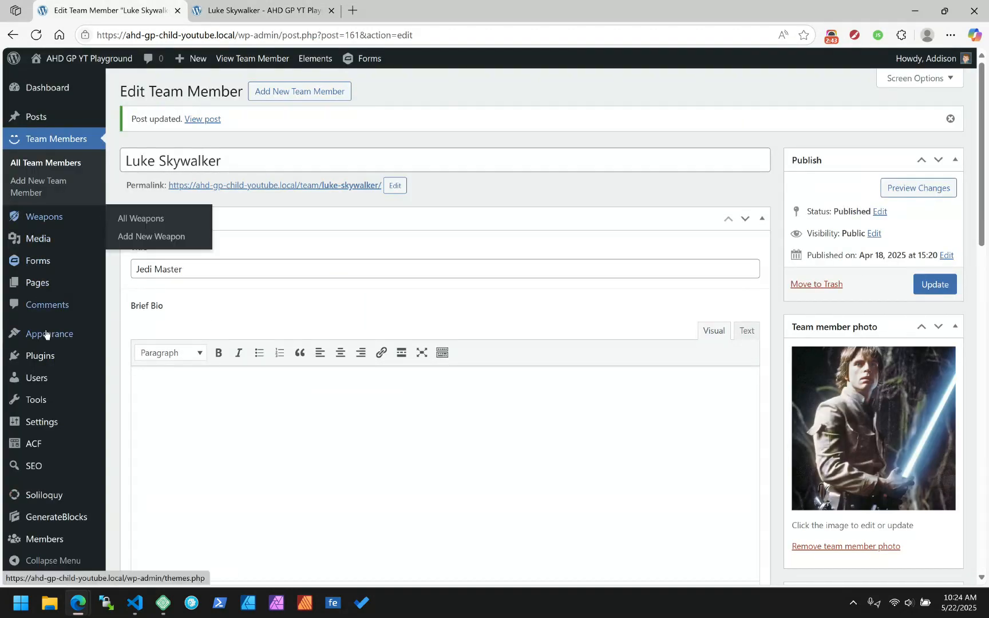
pyautogui.click(319, 59)
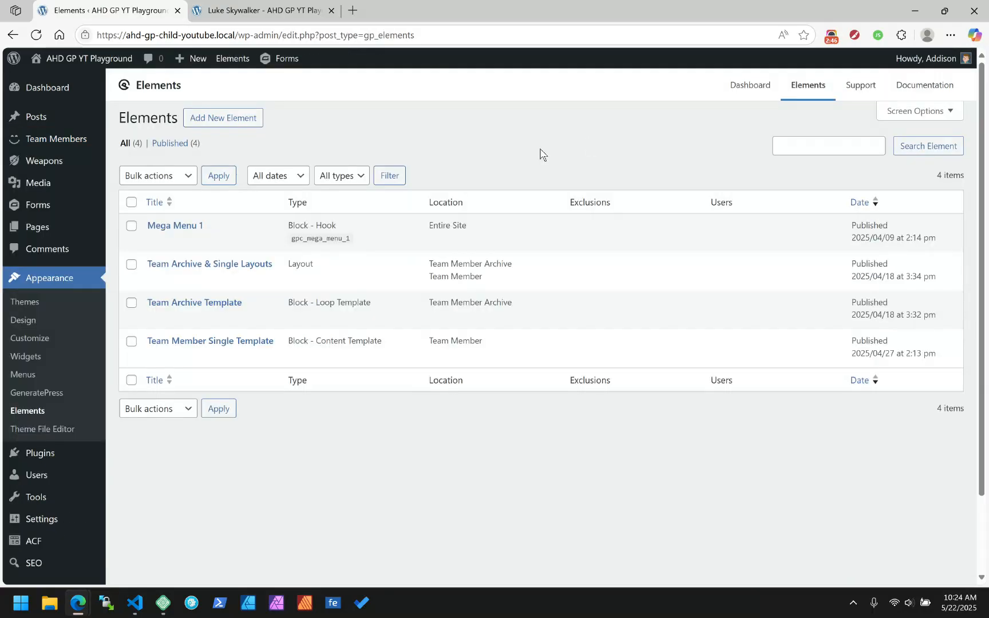
pyautogui.click(215, 342)
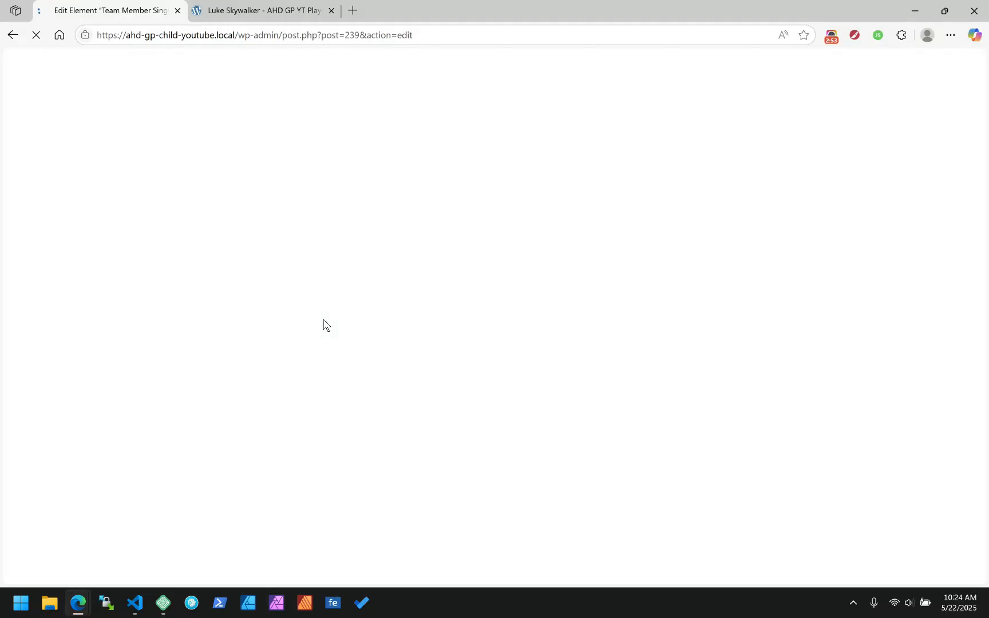
pyautogui.scroll(-2, 400, 334)
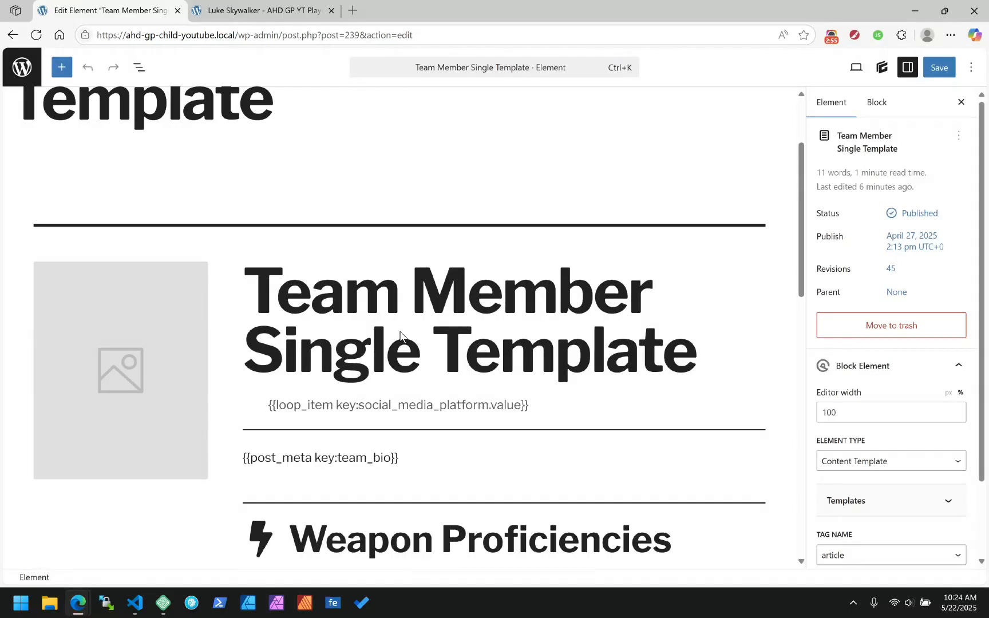
pyautogui.scroll(-2, 400, 335)
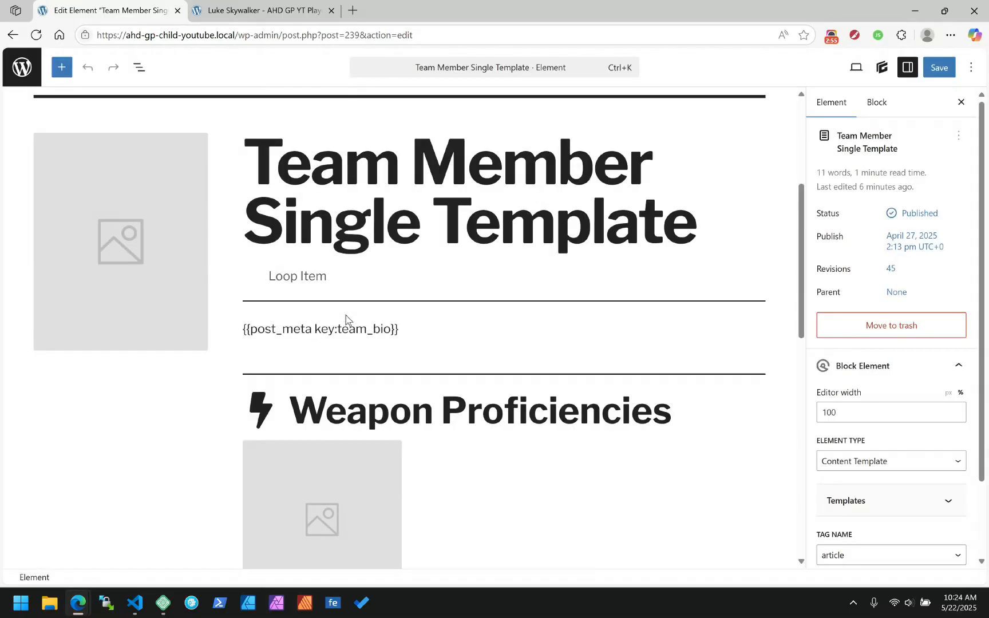
# Step: Select the Bio Container around the post meta text and expand its advanced settings
pyautogui.click(295, 309)
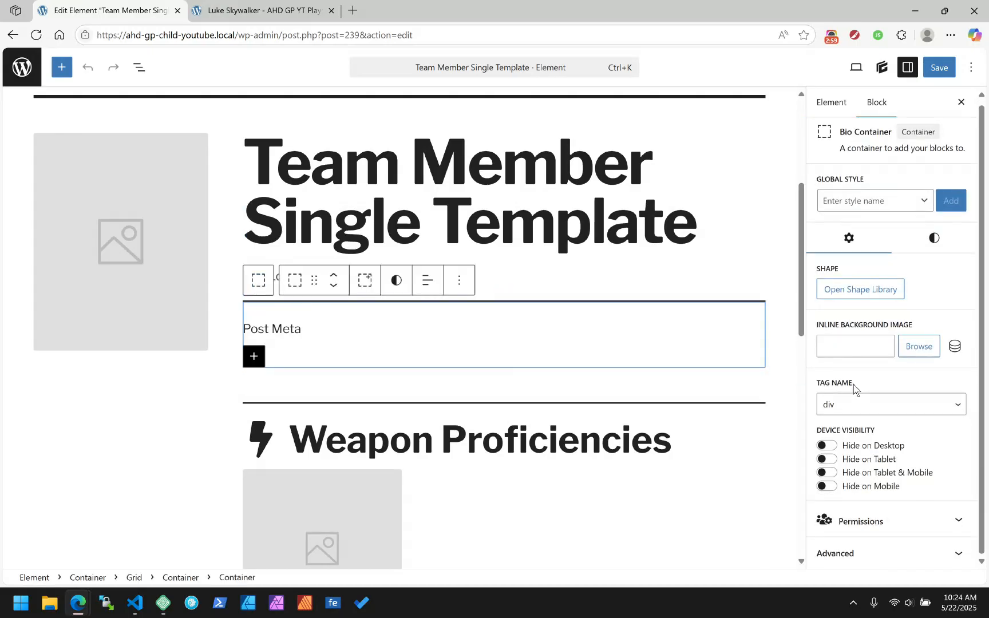
pyautogui.click(859, 553)
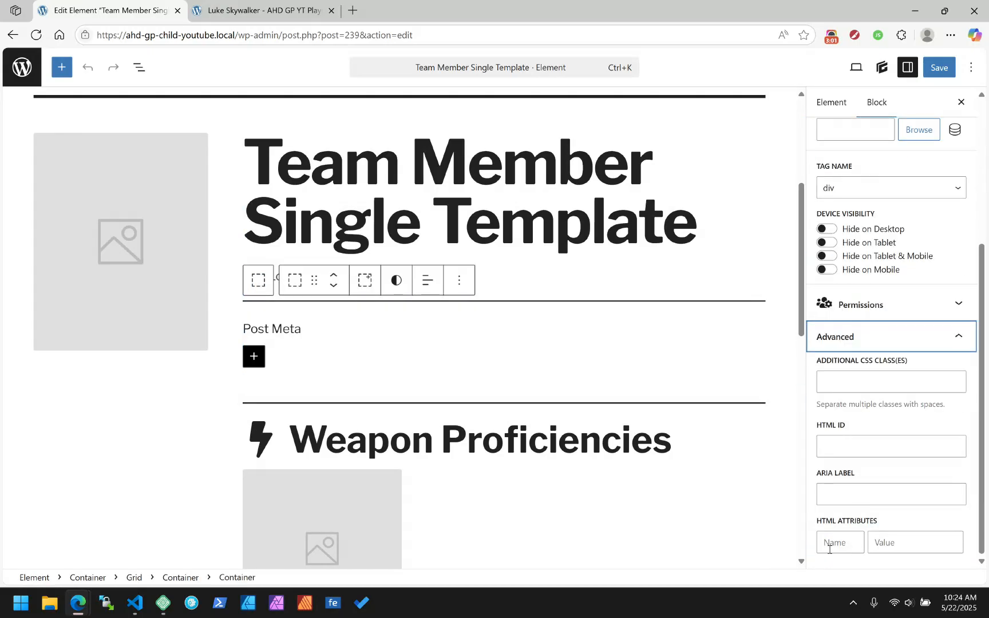
pyautogui.click(829, 548)
pyautogui.write('data-')
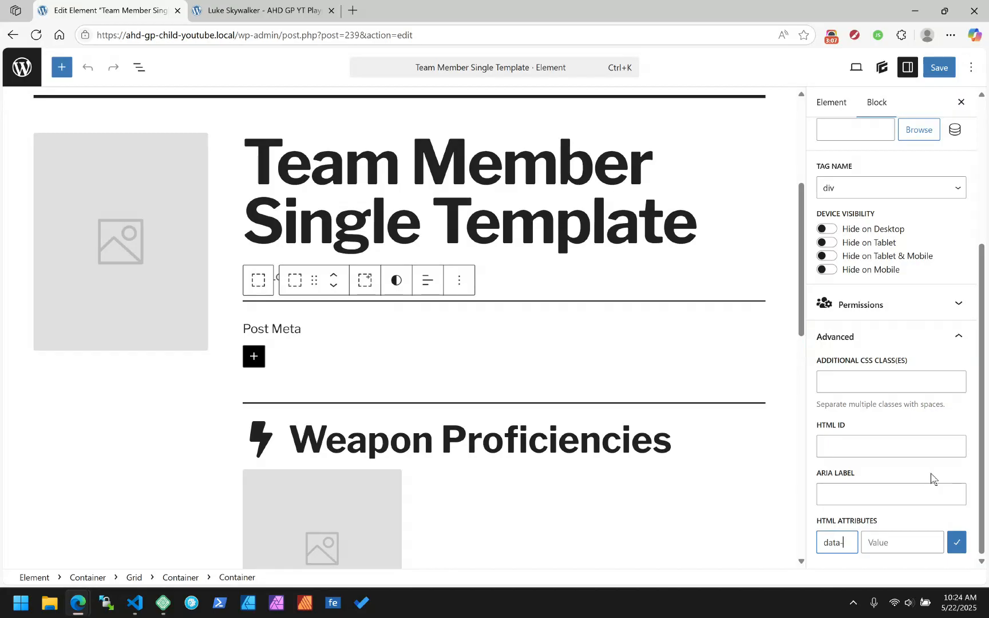
pyautogui.write('gb-visible')
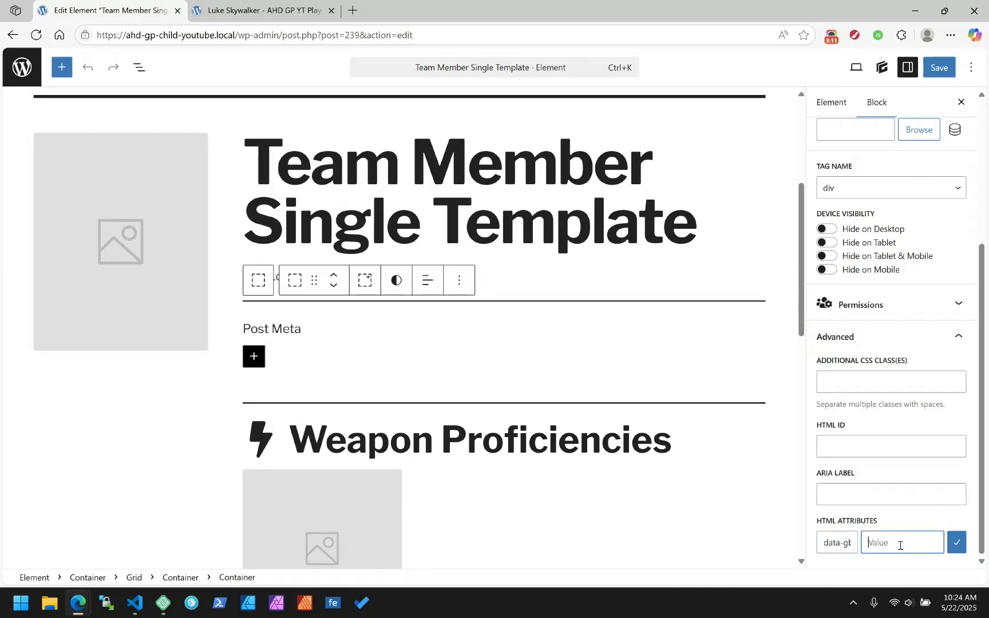
pyautogui.click(900, 545)
pyautogui.click(838, 544)
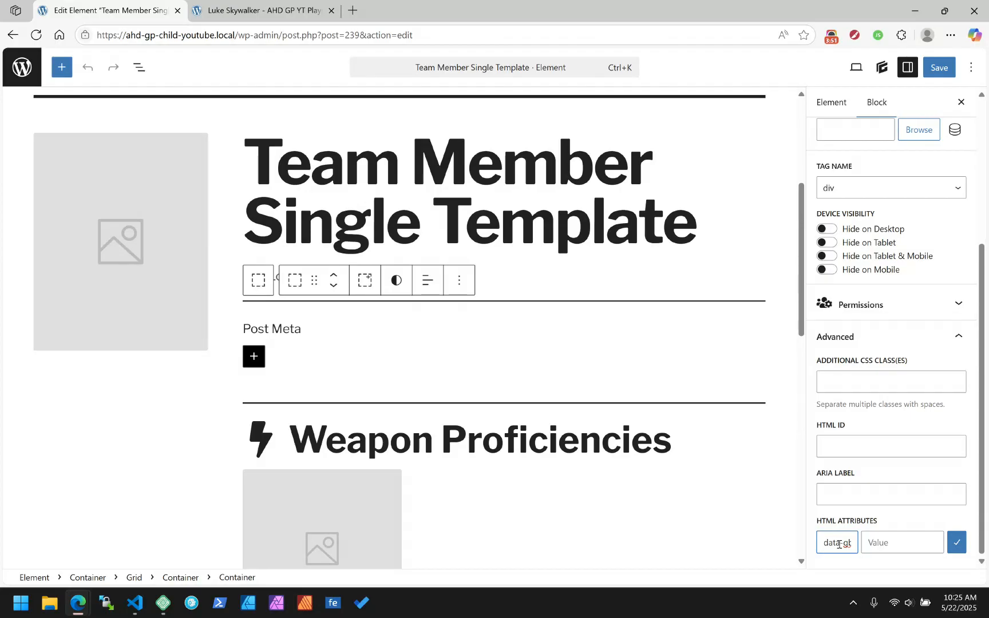
pyautogui.click(895, 542)
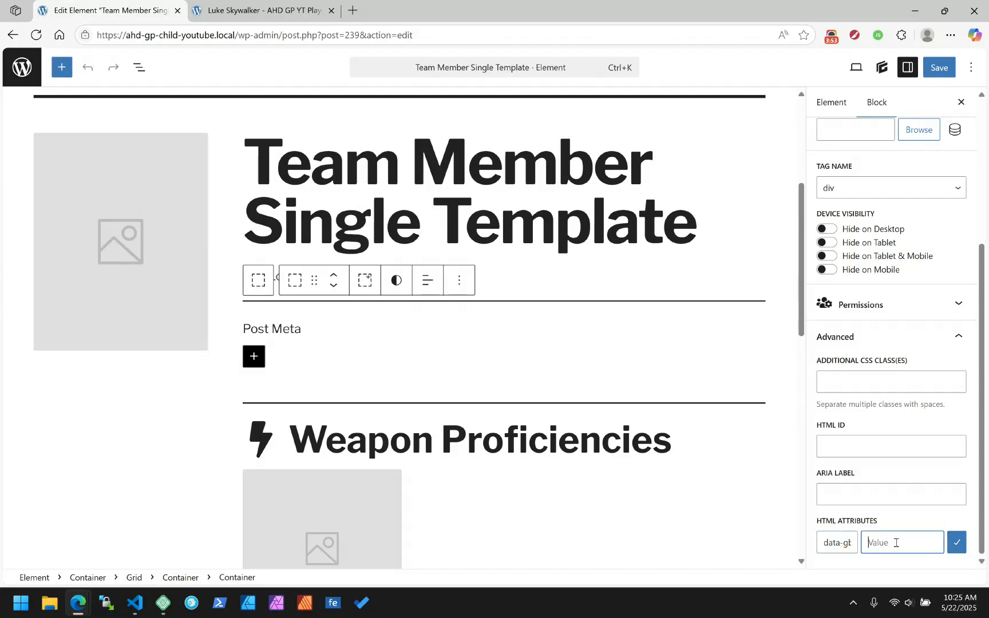
# Step: Copy the {{post_meta key:team_bio}} tag from the text block inside the Bio Container
pyautogui.click(286, 330)
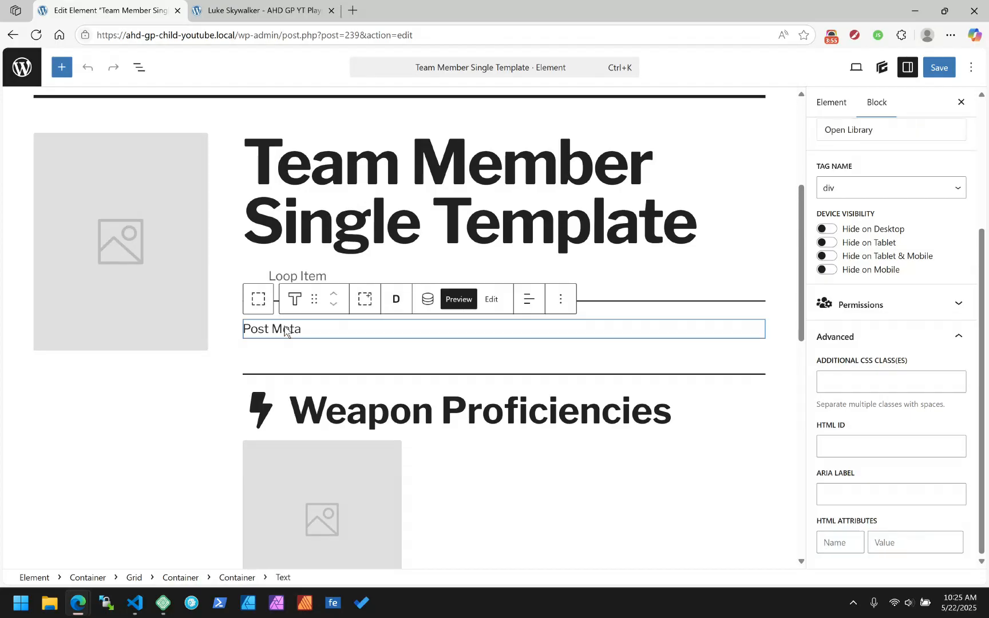
pyautogui.click(491, 298)
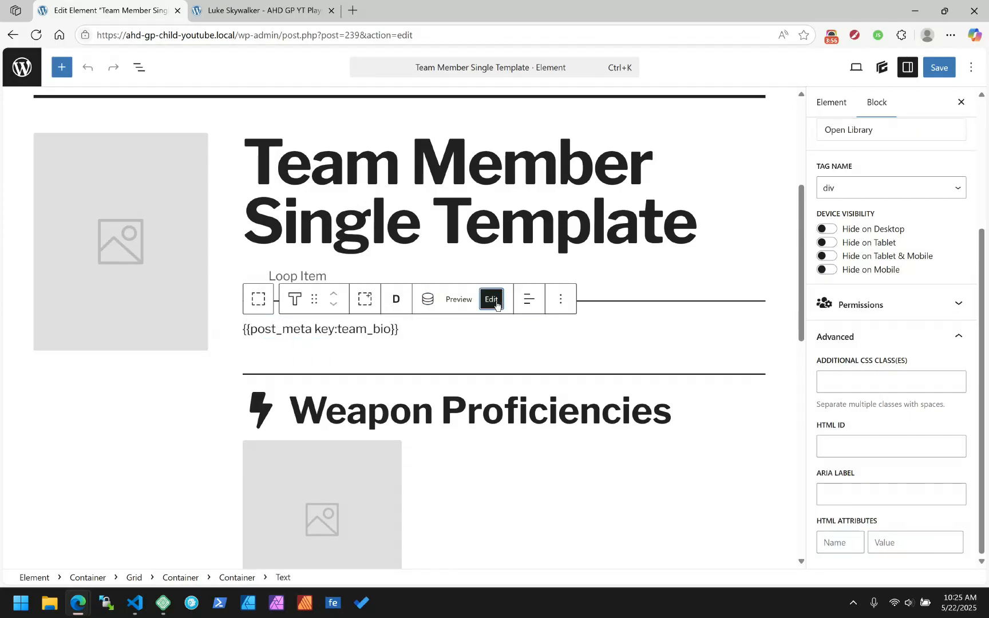
pyautogui.tripleClick(341, 331)
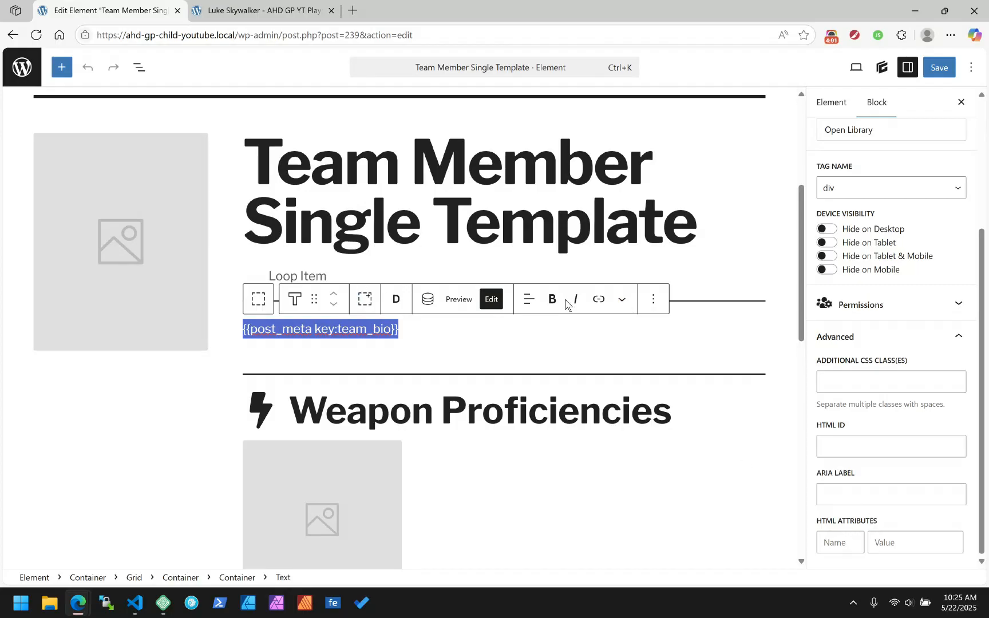
# Step: Add the HTML attribute data-gb-value with the value {{post_meta key:team_bio}} to the Bio Container and save the element
pyautogui.click(705, 302)
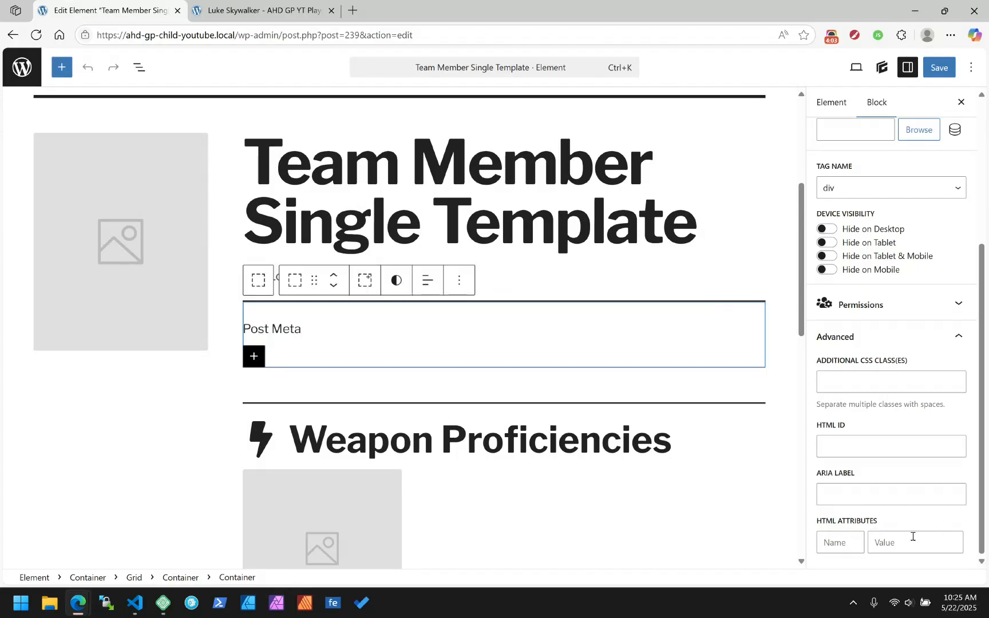
pyautogui.click(841, 541)
pyautogui.write('data')
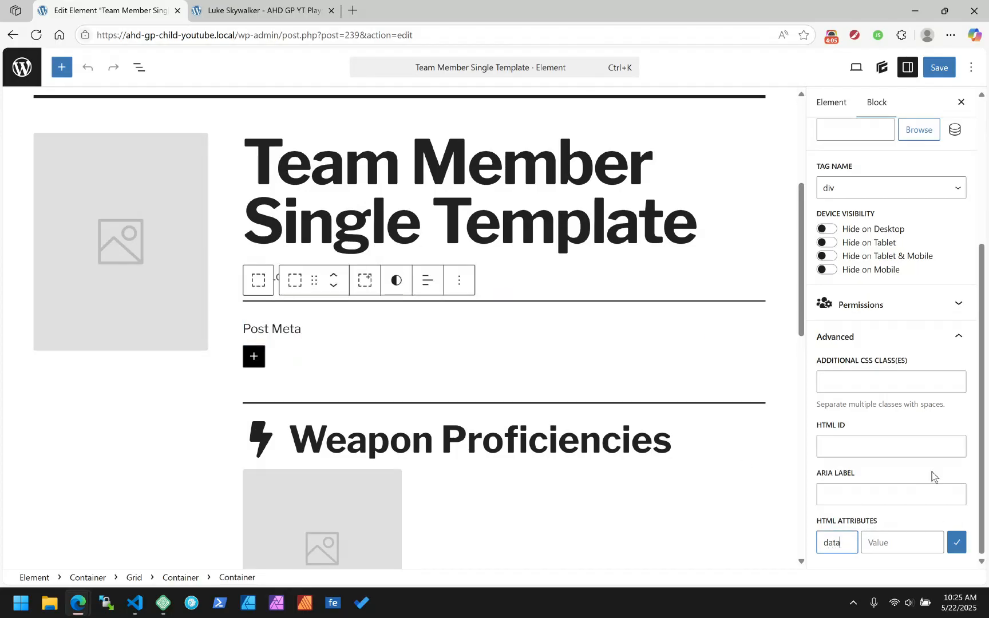
pyautogui.write('-gb-visil')
pyautogui.press('BackSpace')
pyautogui.press('BackSpace')
pyautogui.press('BackSpace')
pyautogui.press('BackSpace')
pyautogui.press('BackSpace')
pyautogui.write('value')
pyautogui.press('Tab')
pyautogui.hotkey('ctrl', 'v')
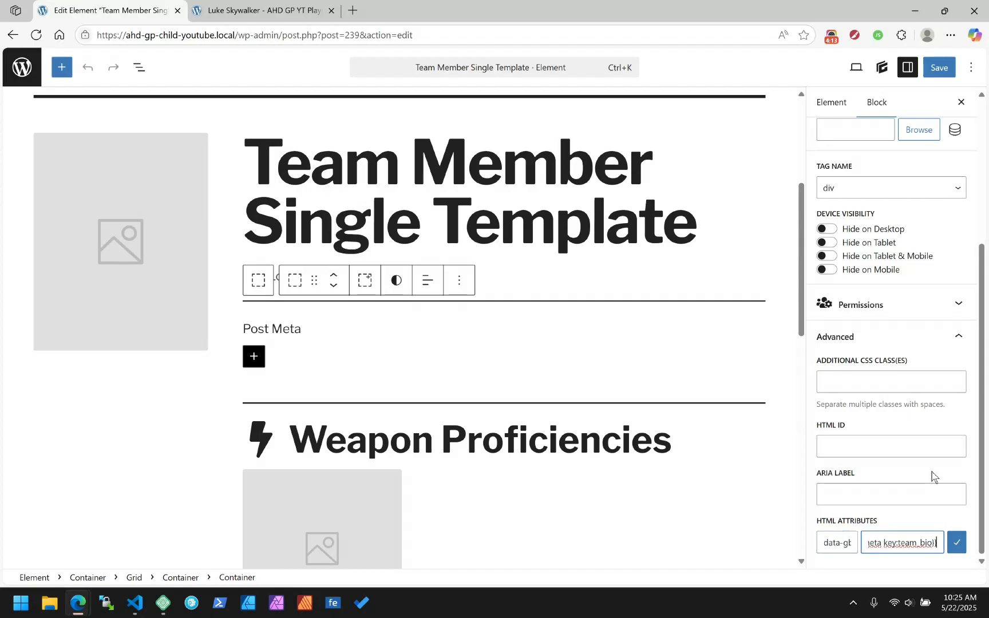
pyautogui.click(956, 541)
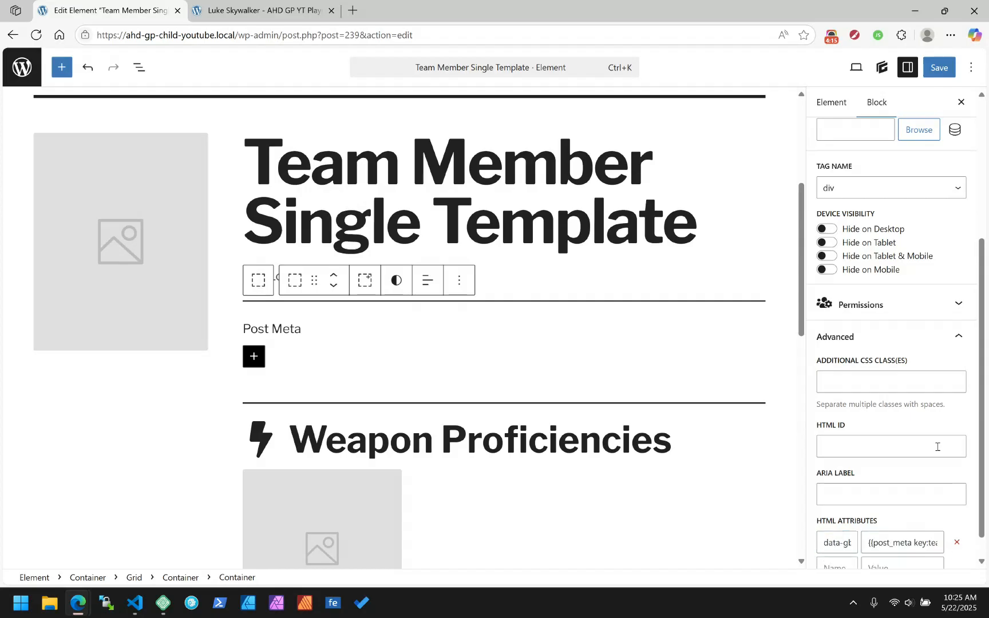
pyautogui.click(944, 74)
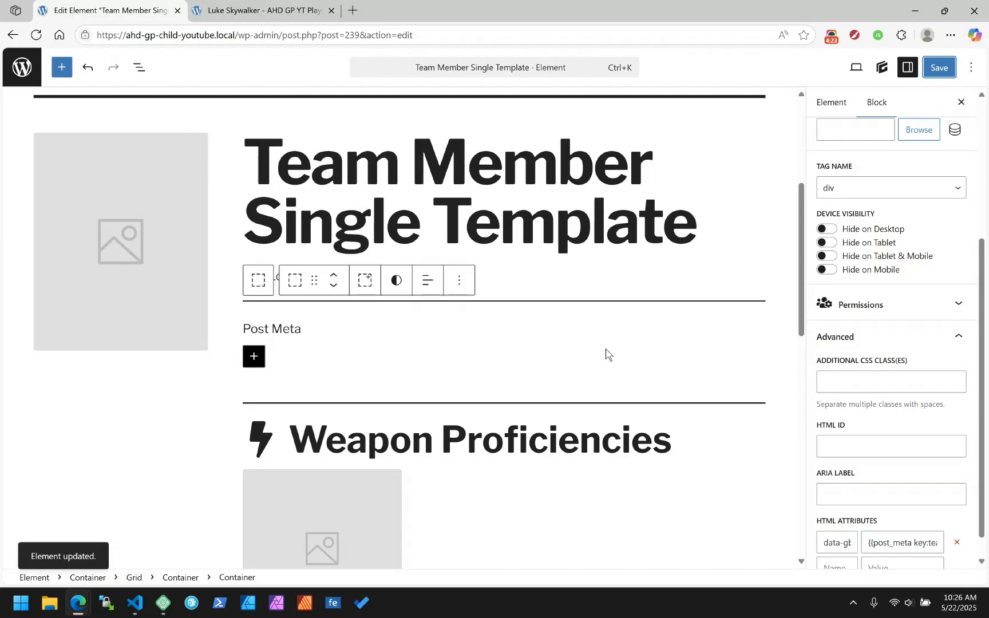
# Step: Examine the Required to render option of the bio text's post_meta dynamic tag, toggling it off and on without inserting the tag
pyautogui.click(283, 331)
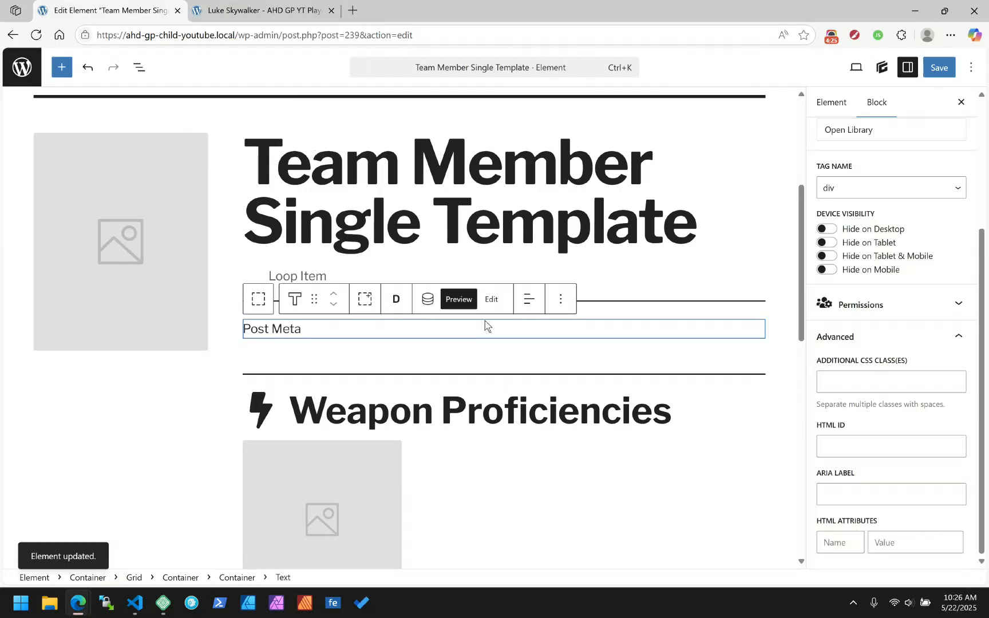
pyautogui.click(430, 299)
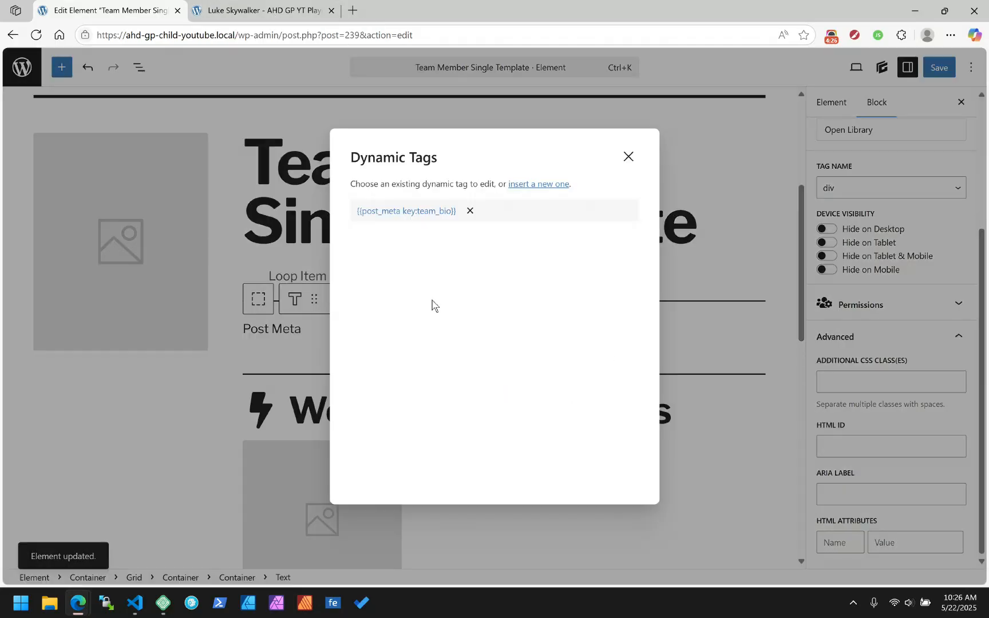
pyautogui.click(403, 211)
pyautogui.scroll(-1, 400, 400)
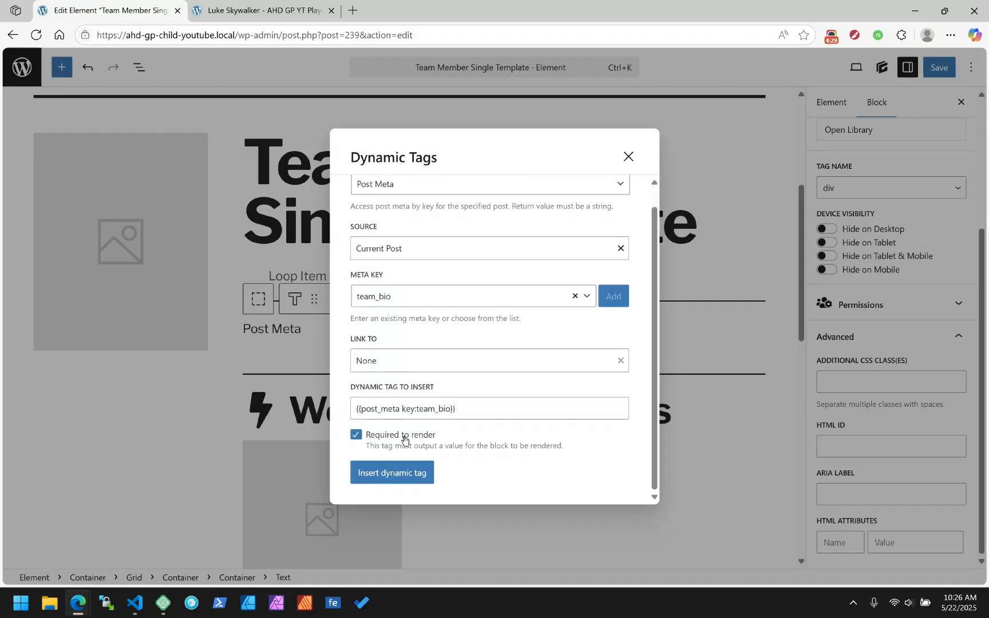
pyautogui.click(357, 436)
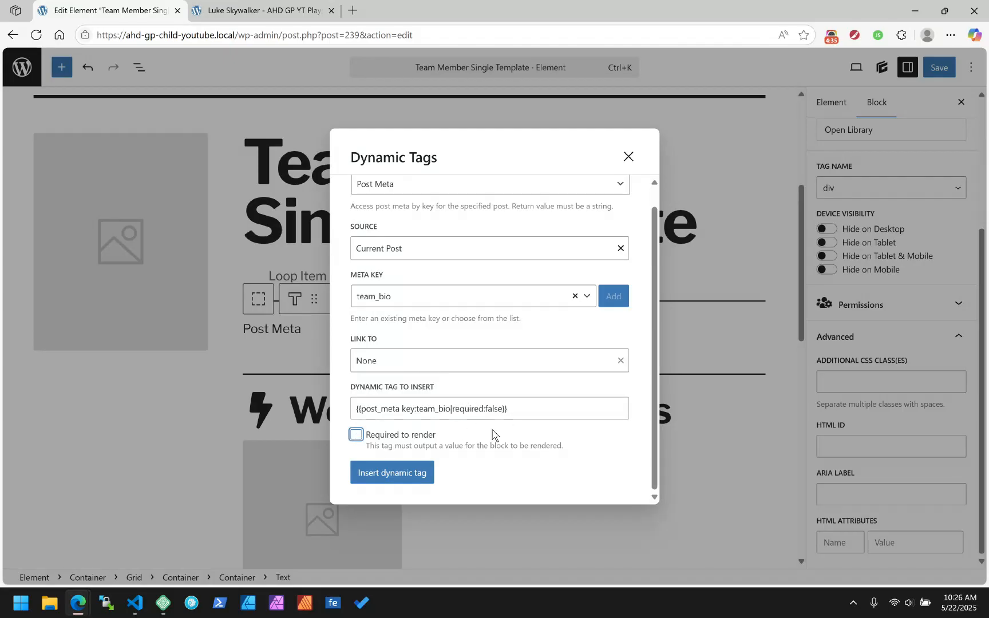
pyautogui.click(355, 437)
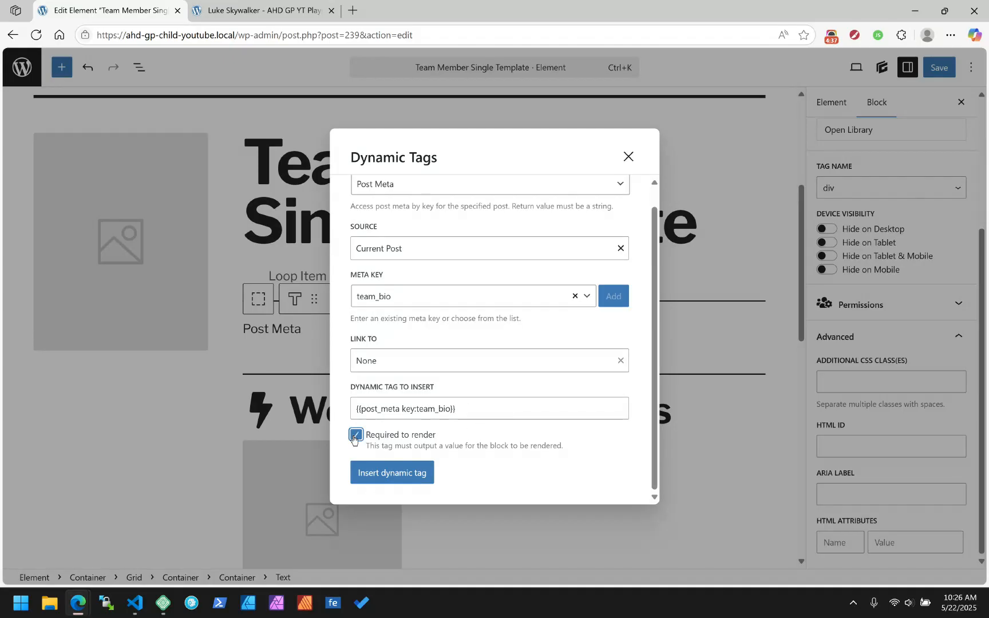
pyautogui.click(628, 156)
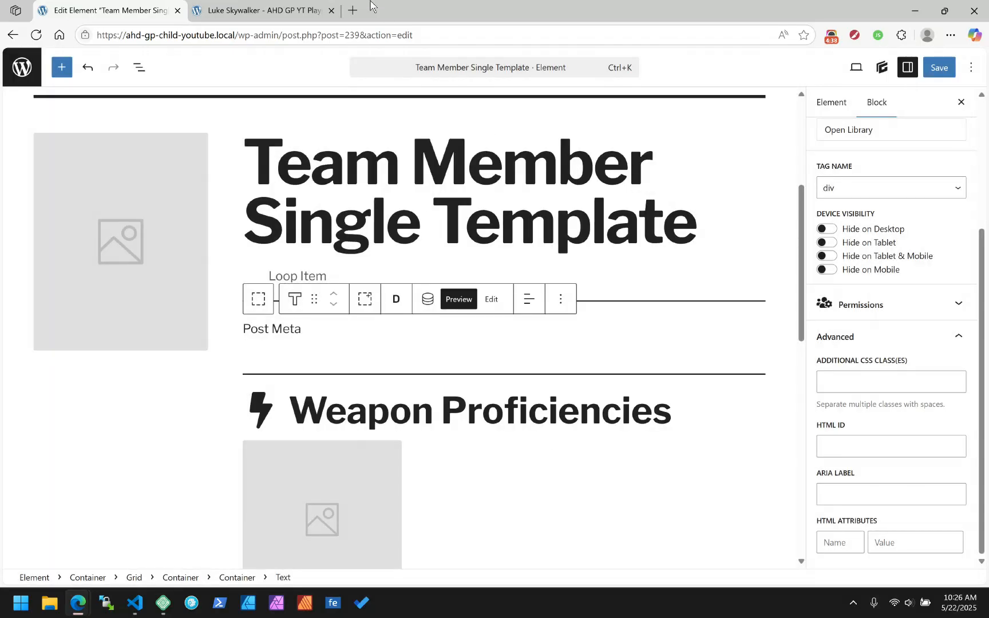
# Step: Reload the Luke Skywalker team page and check the area between the social icons and Weapon Proficiencies
pyautogui.click(288, 11)
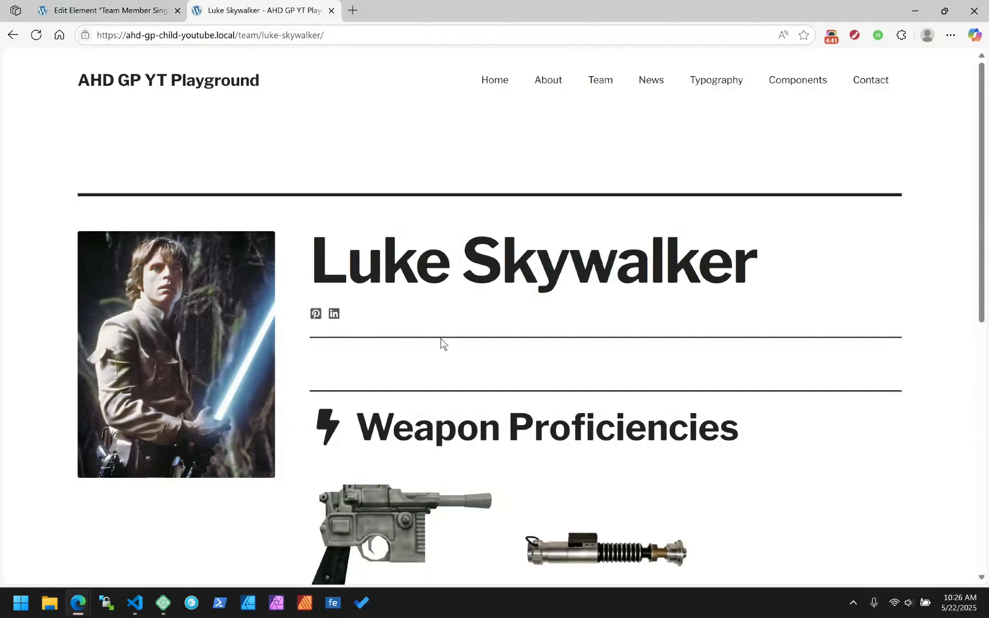
pyautogui.click(36, 35)
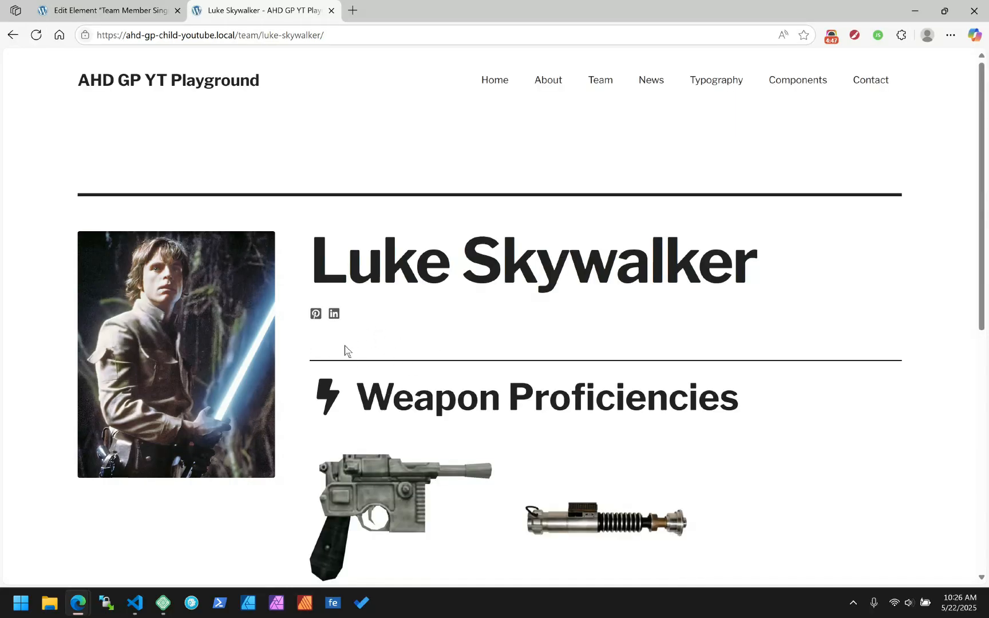
pyautogui.scroll(-3, 430, 286)
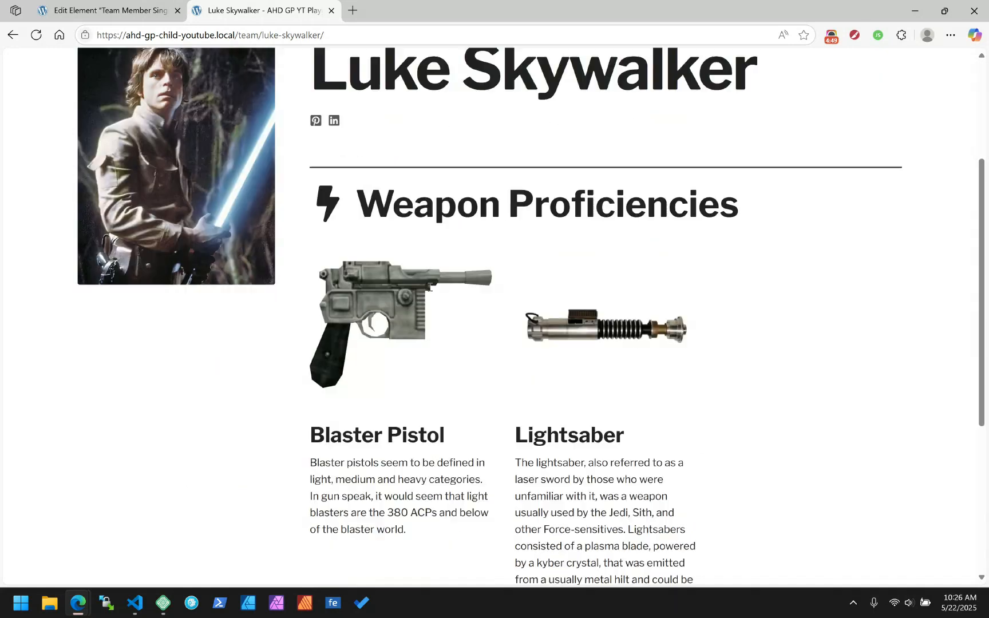
pyautogui.scroll(3, 430, 287)
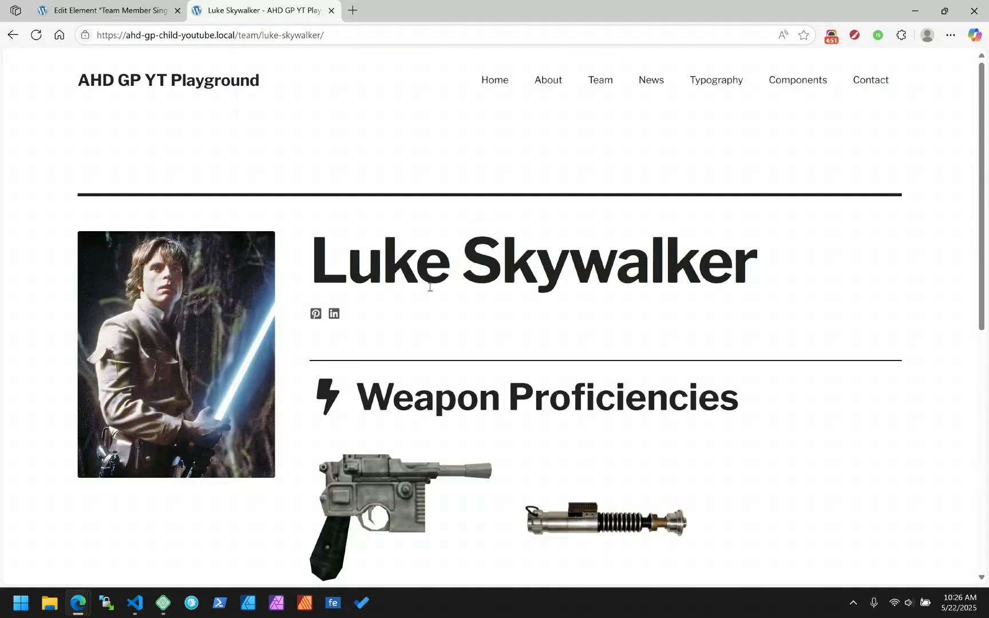
# Step: Open the Elements list in a new browser tab from the template editor and switch to it
pyautogui.hotkey('ctrl', 'Tab')
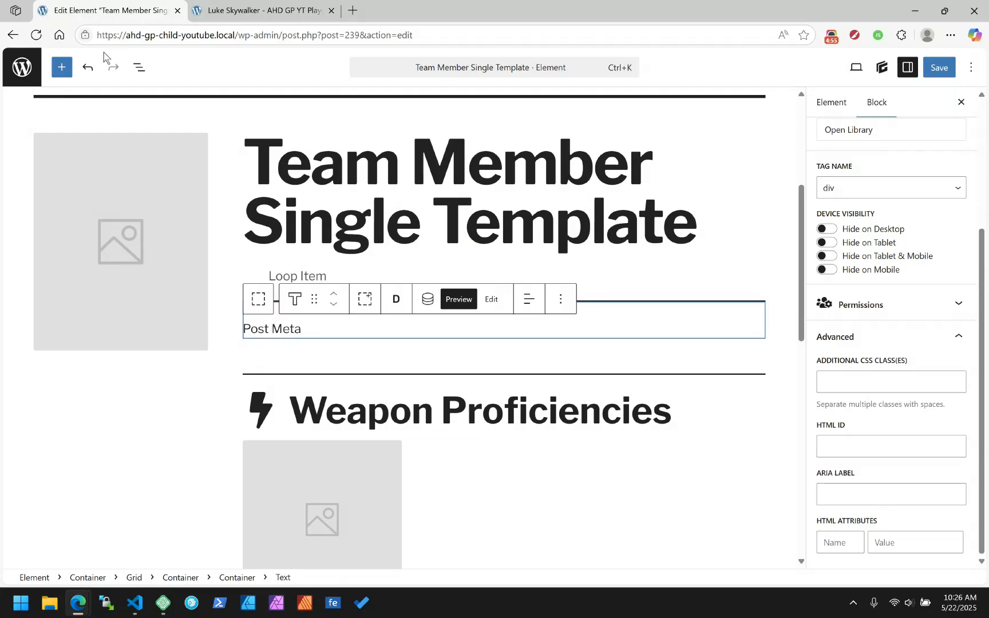
pyautogui.rightClick(37, 75)
pyautogui.click(94, 84)
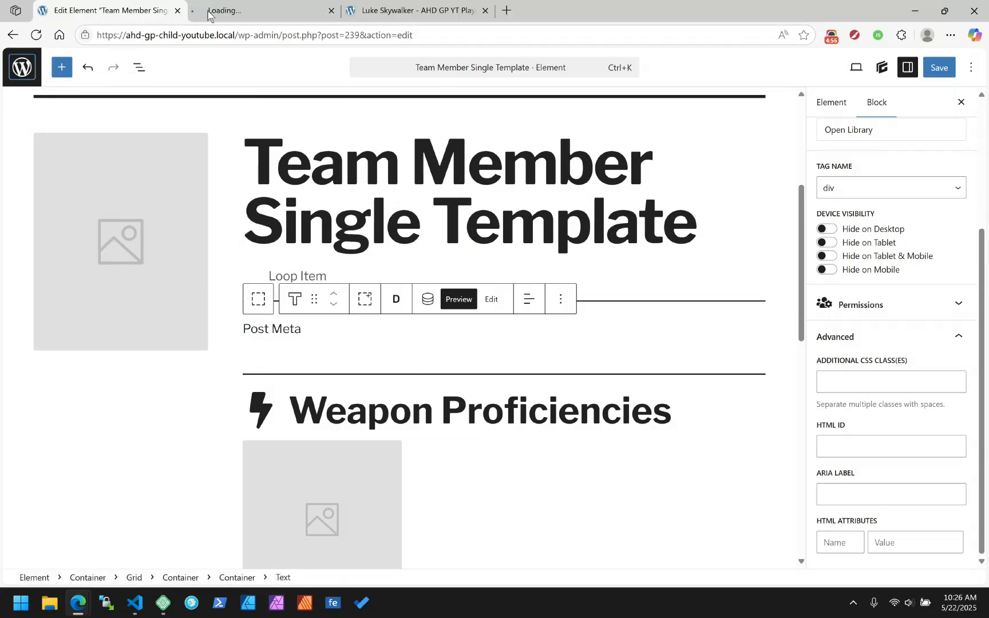
pyautogui.click(241, 12)
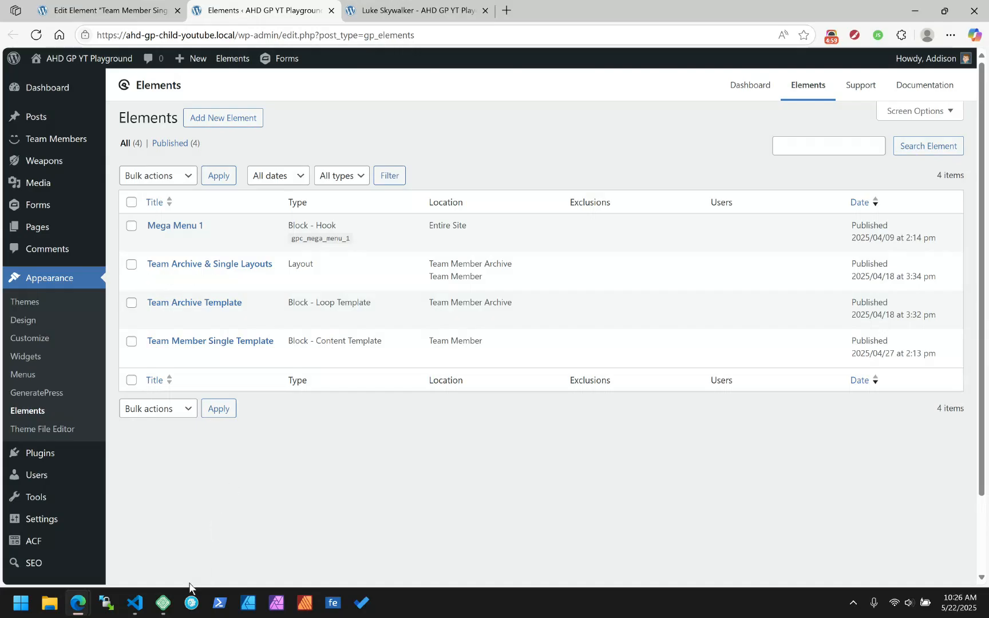
# Step: Cut the Luke Skywalker biography from the untitled VS Code file, keeping the gallery post_meta tag, and return to the browser
pyautogui.click(130, 606)
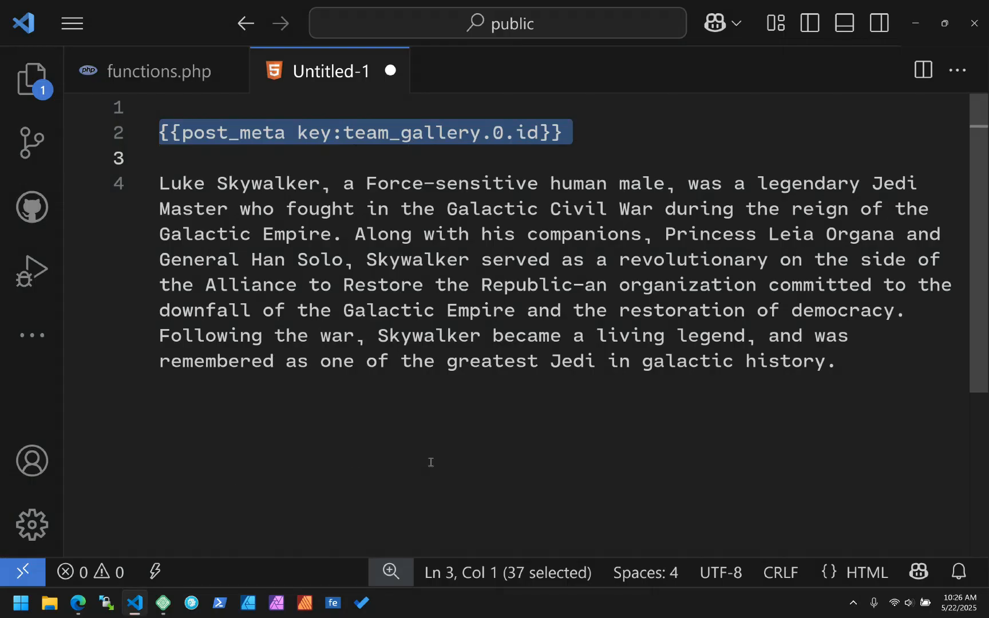
pyautogui.moveTo(850, 369); pyautogui.dragTo(124, 193)
pyautogui.press('BackSpace')
pyautogui.press('BackSpace')
pyautogui.press('BackSpace')
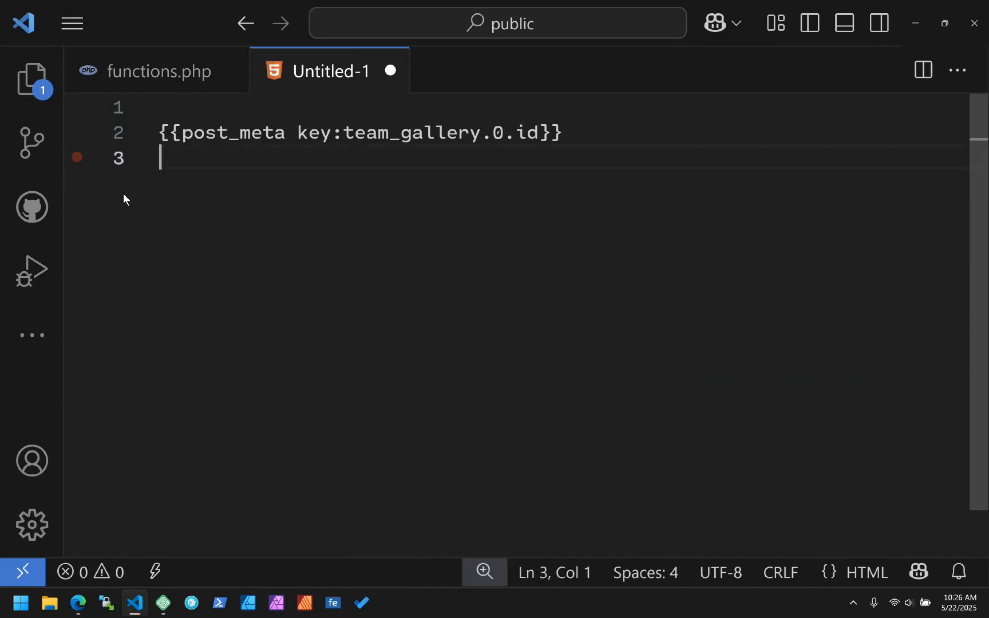
pyautogui.click(914, 22)
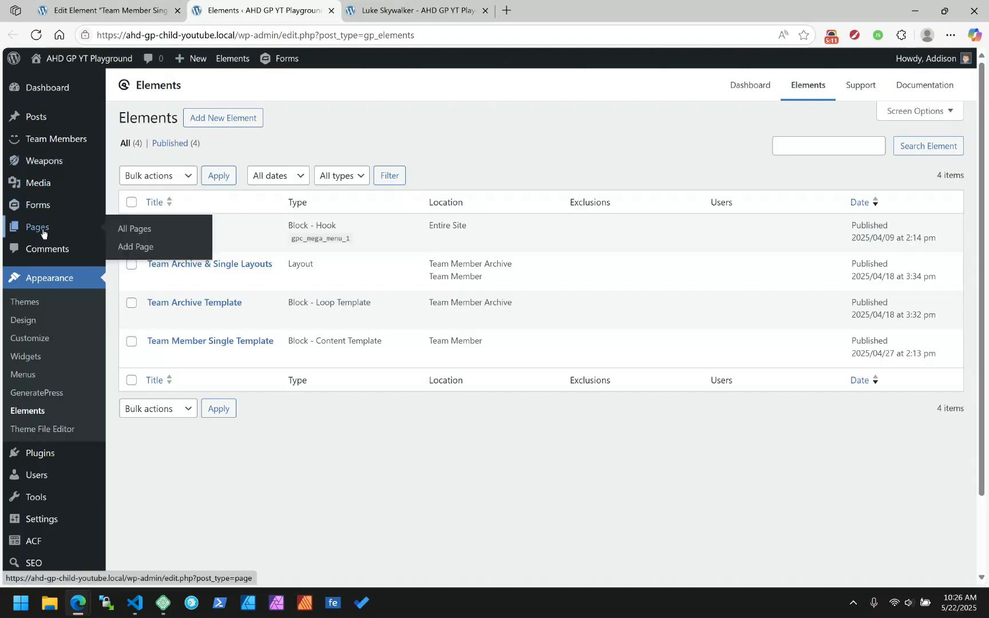
# Step: Paste the biography into the Brief Bio field of the Luke Skywalker team member and update the entry
pyautogui.click(59, 139)
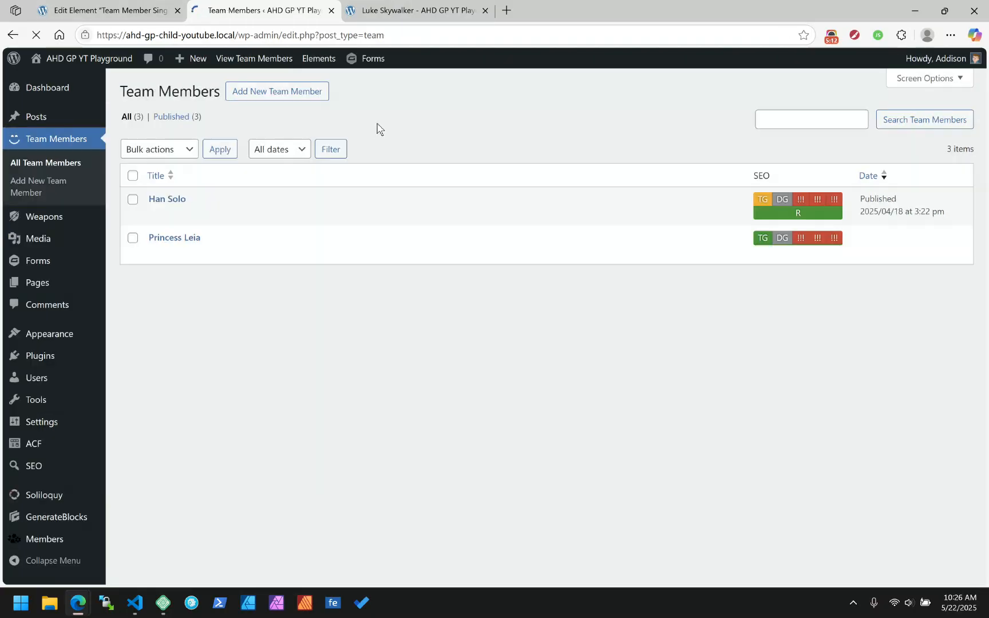
pyautogui.click(171, 276)
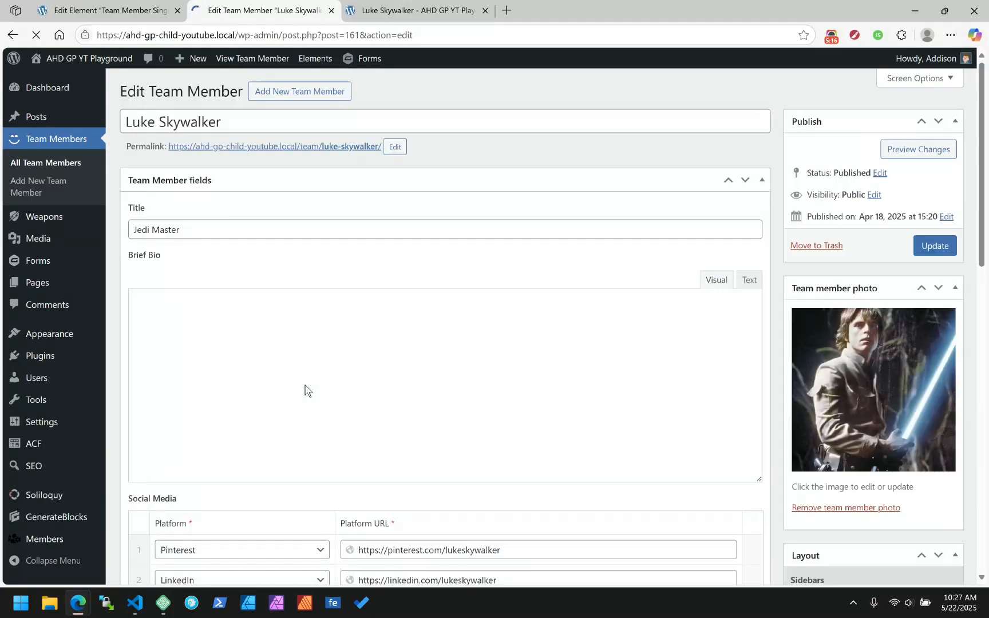
pyautogui.click(231, 361)
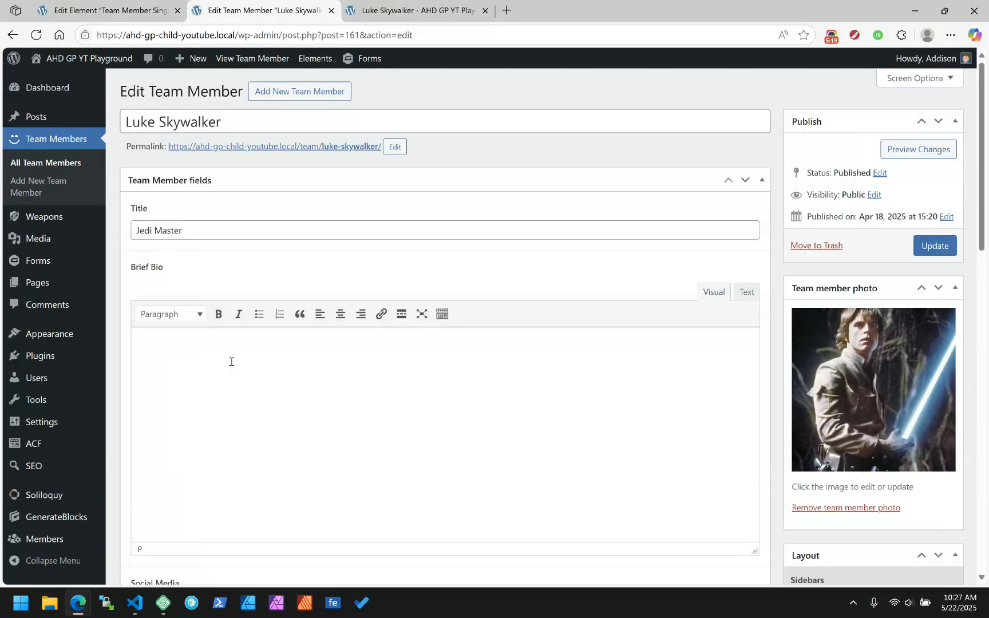
pyautogui.write('Luke Skywalker, a Force-sensitive human male, was a legendary Jedi Master who fought in the Galactic Civil War during the reign of the Galactic Empire. Along with his companions, Princess Leia Organa and General Han Solo, Skywalker served as a revolutionary on the side of the Alliance to Restore the Republic—an organization committed to the downfall of the Galactic Empire and the restoration of democracy. Following the war, Skywalker became a living legend, and was remembered as one of the greatest Jedi in galactic history.')
pyautogui.click(931, 255)
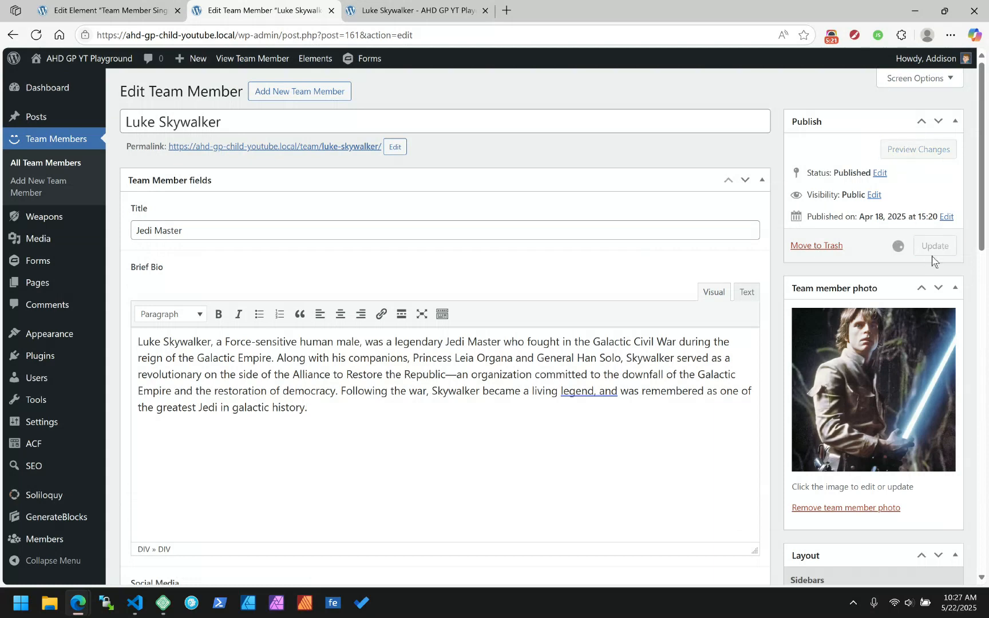
# Step: Reload the Luke Skywalker team page and inspect the biography text in the developer tools
pyautogui.click(409, 10)
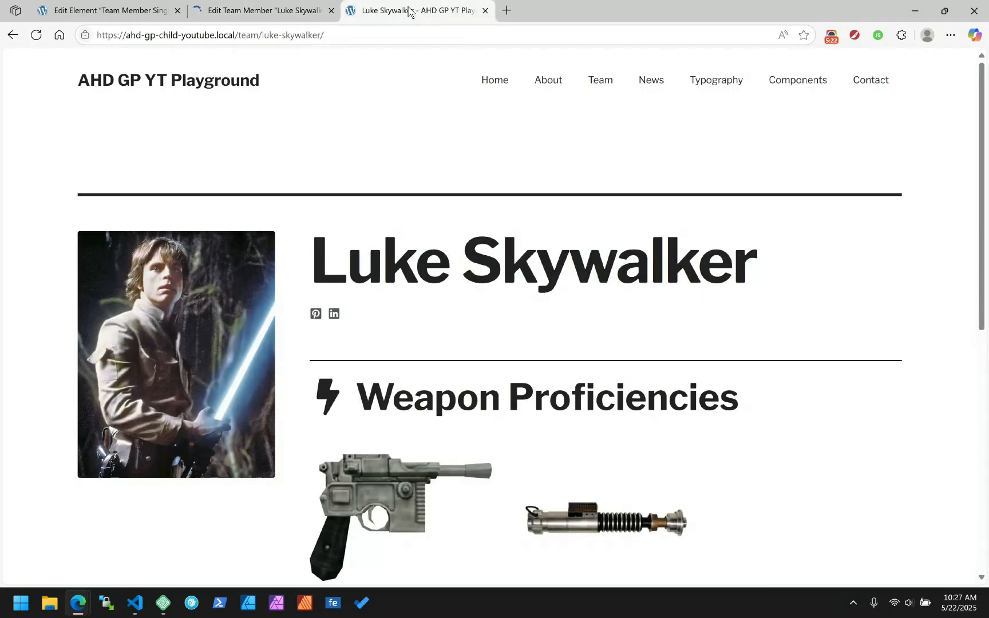
pyautogui.click(35, 36)
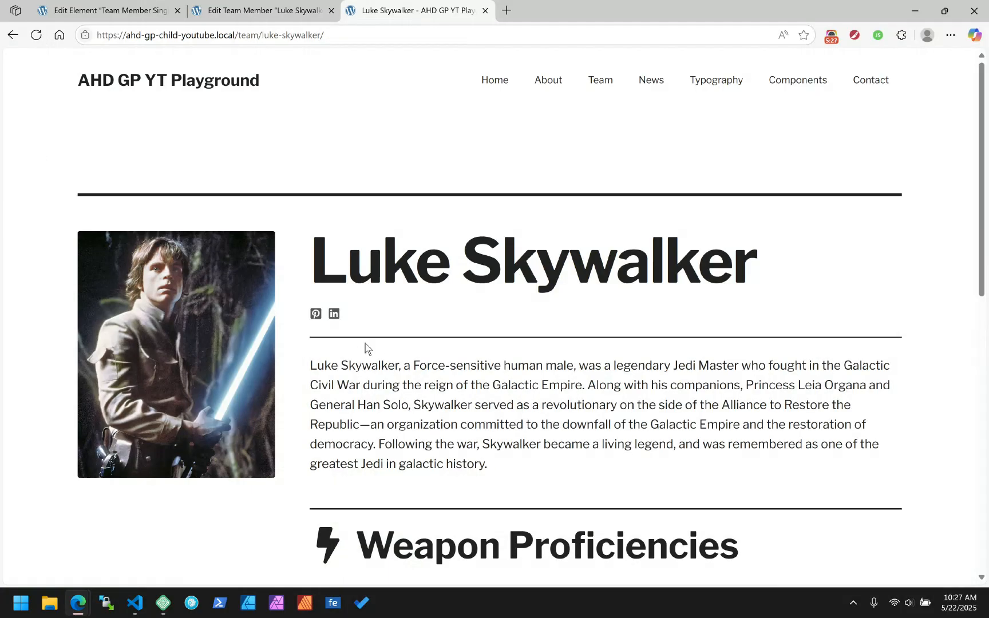
pyautogui.rightClick(381, 357)
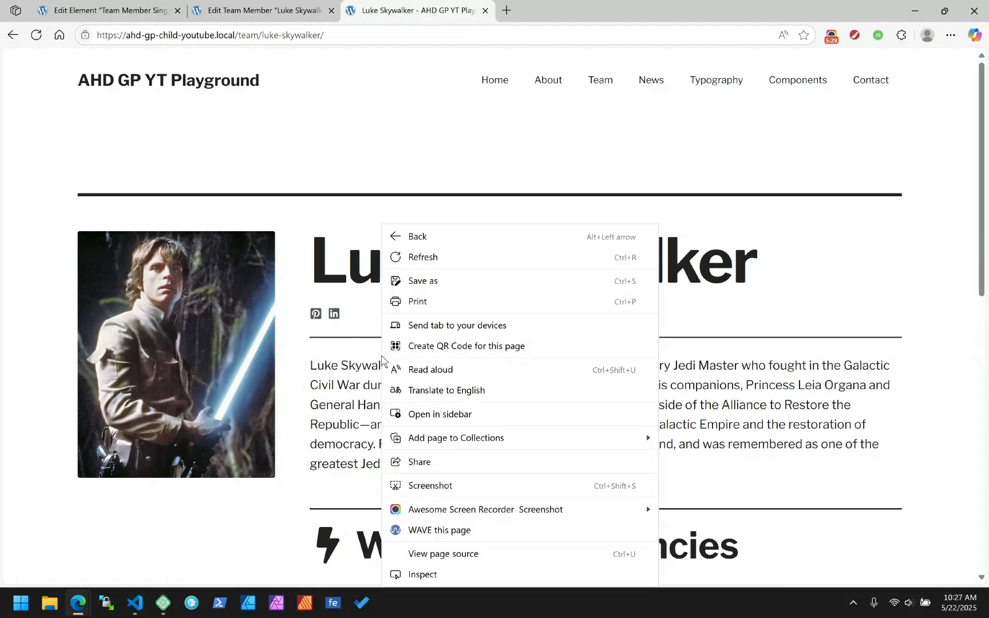
pyautogui.click(423, 574)
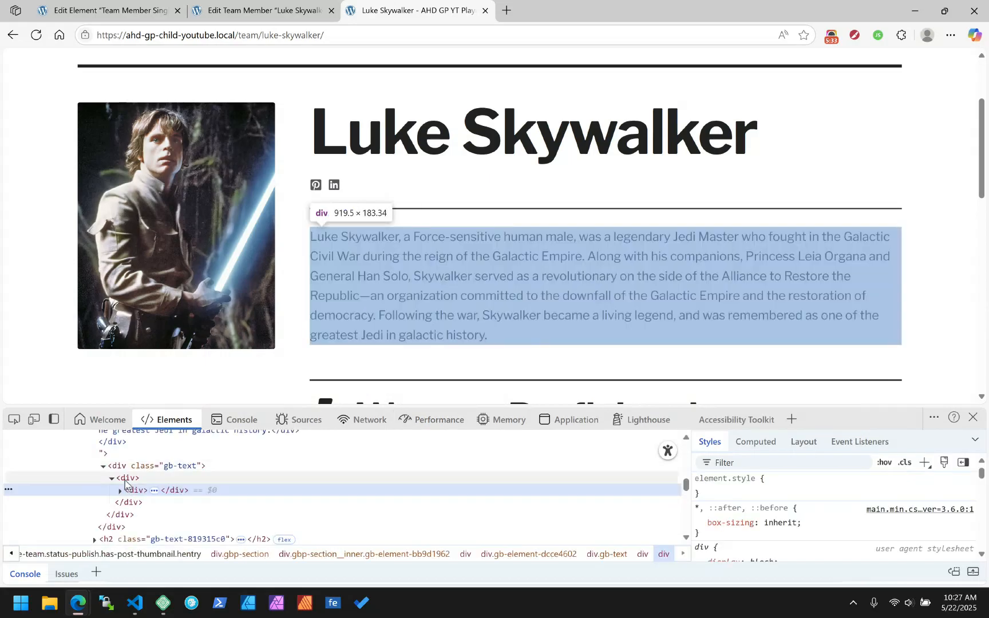
# Step: Examine the nested divs inside the biography's gb-text element and the data-gb-value attribute on its gb-element-dcce4602 container
pyautogui.click(112, 477)
pyautogui.click(104, 466)
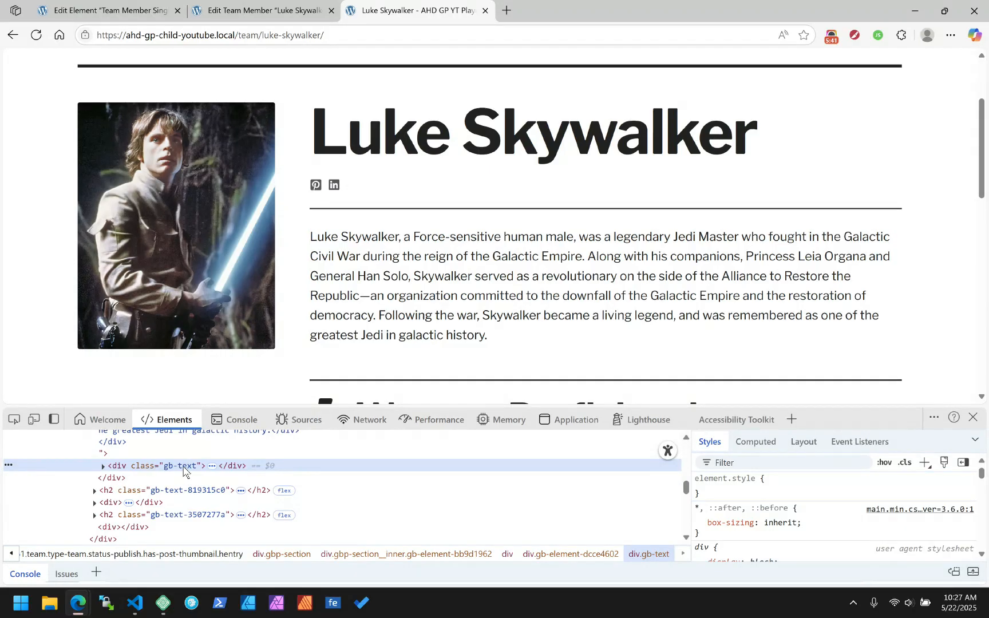
pyautogui.click(104, 467)
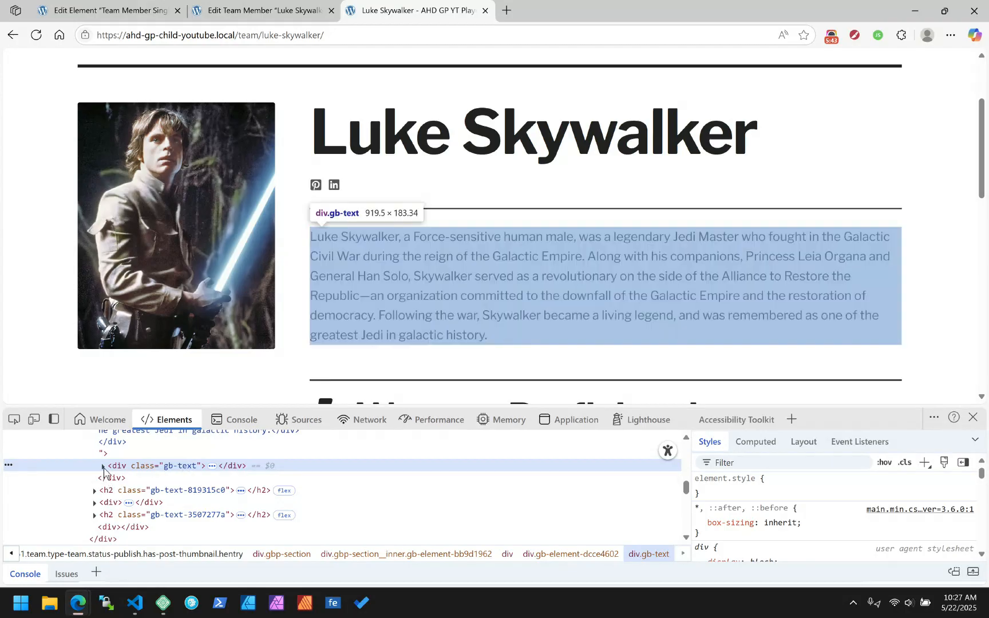
pyautogui.scroll(2, 115, 465)
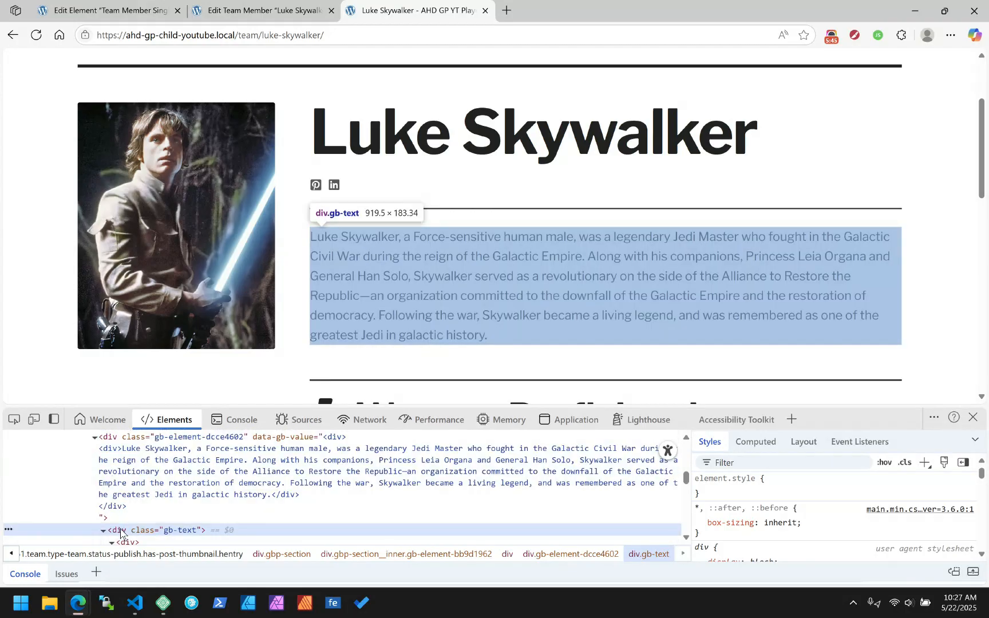
pyautogui.click(122, 461)
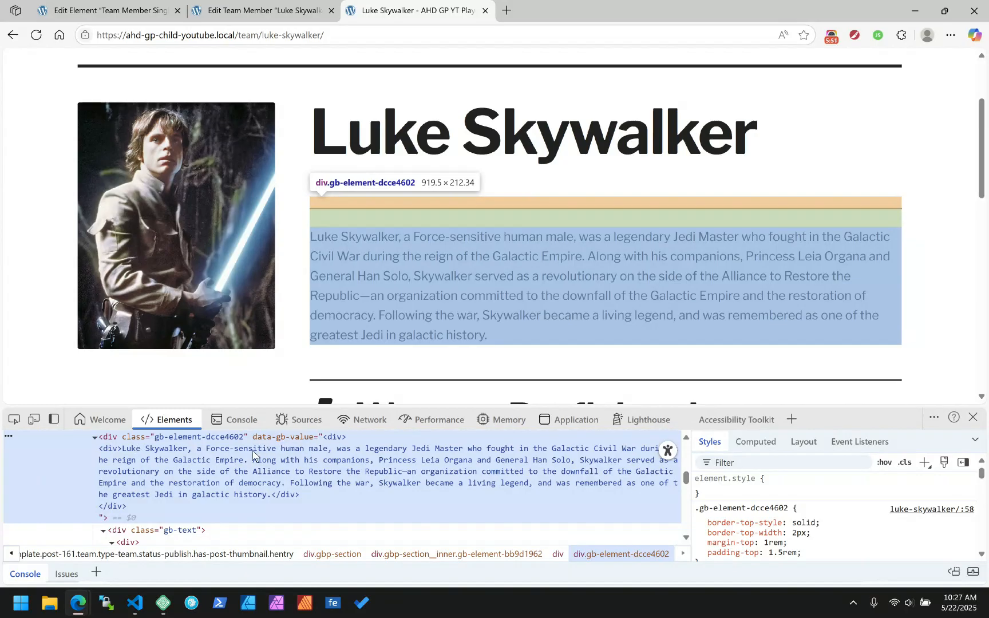
pyautogui.scroll(-3, 153, 483)
pyautogui.scroll(2, 130, 460)
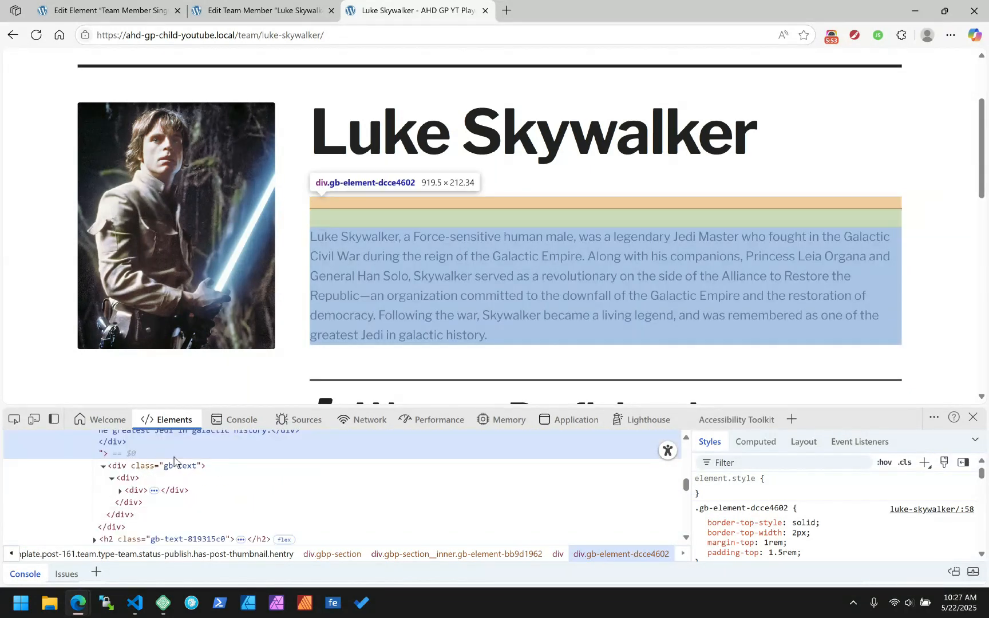
pyautogui.click(121, 490)
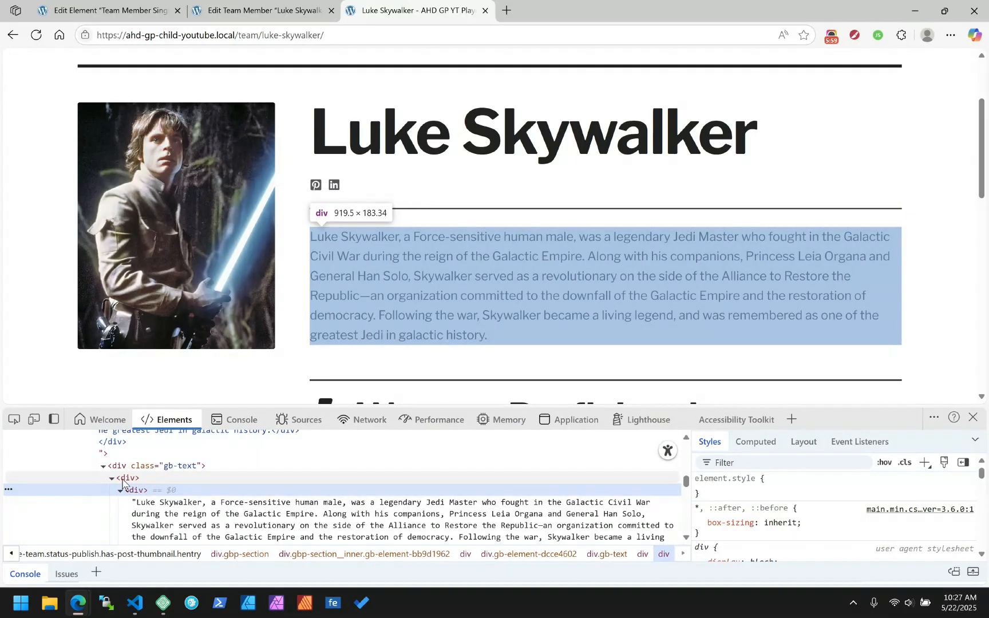
pyautogui.press('Up')
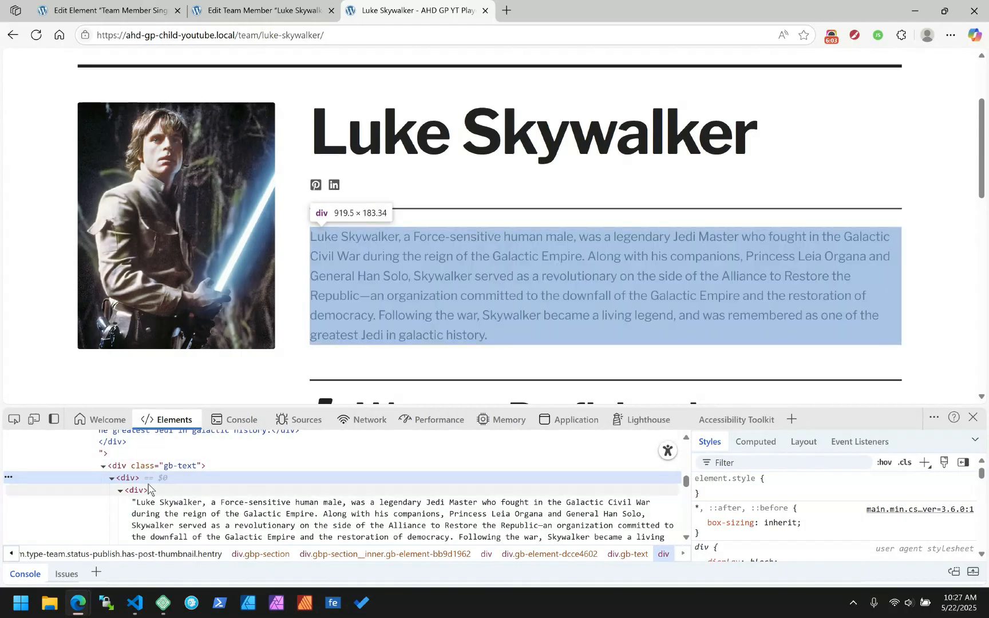
pyautogui.scroll(2, 140, 481)
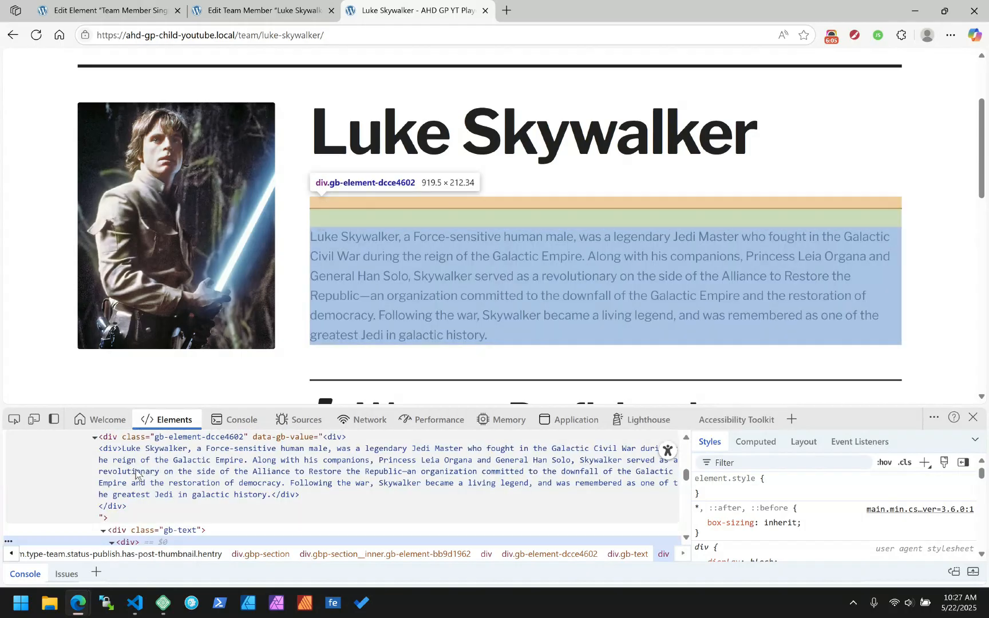
pyautogui.doubleClick(256, 491)
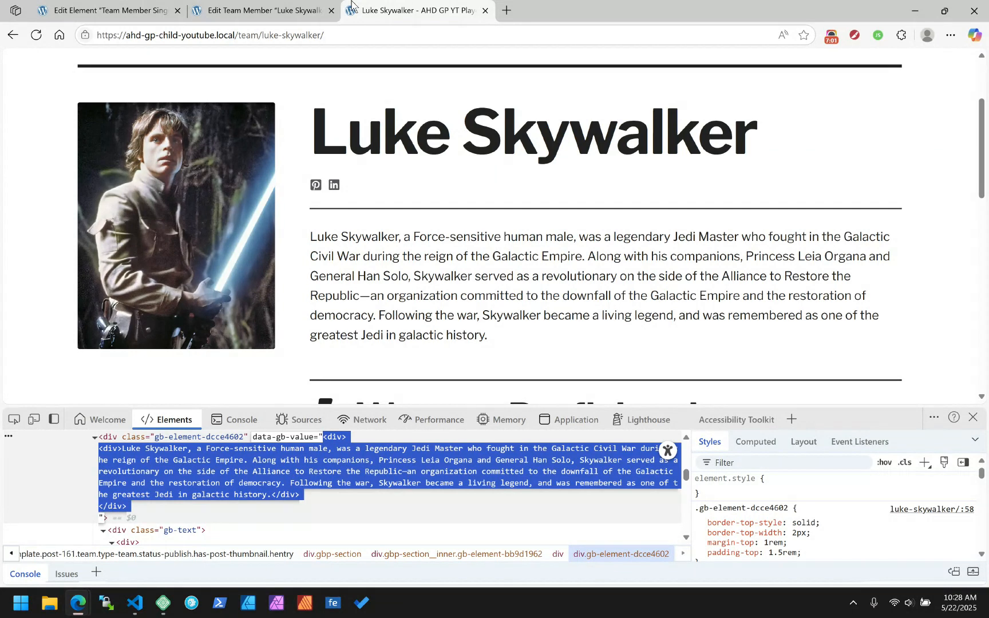
# Step: Strip the wrapping opening and closing div tags from the HTML source of Luke Skywalker's Brief Bio field
pyautogui.click(257, 10)
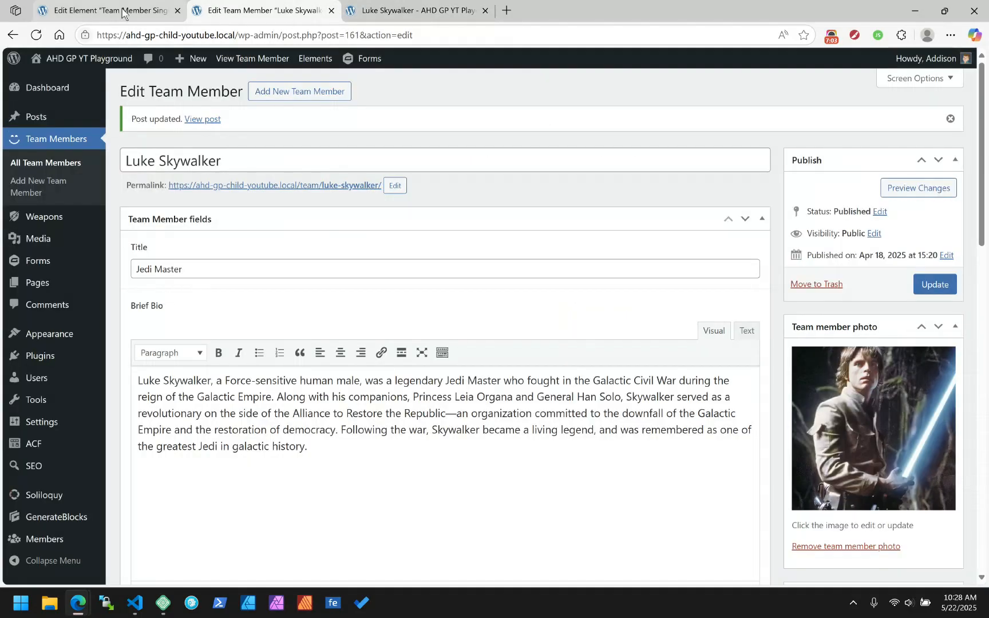
pyautogui.click(747, 330)
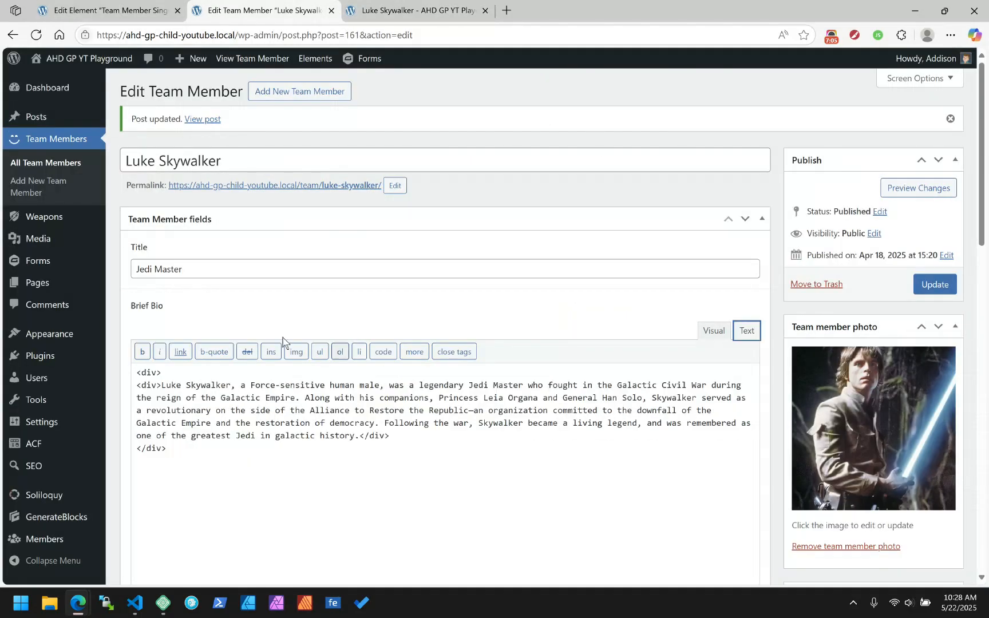
pyautogui.moveTo(161, 385); pyautogui.dragTo(123, 374)
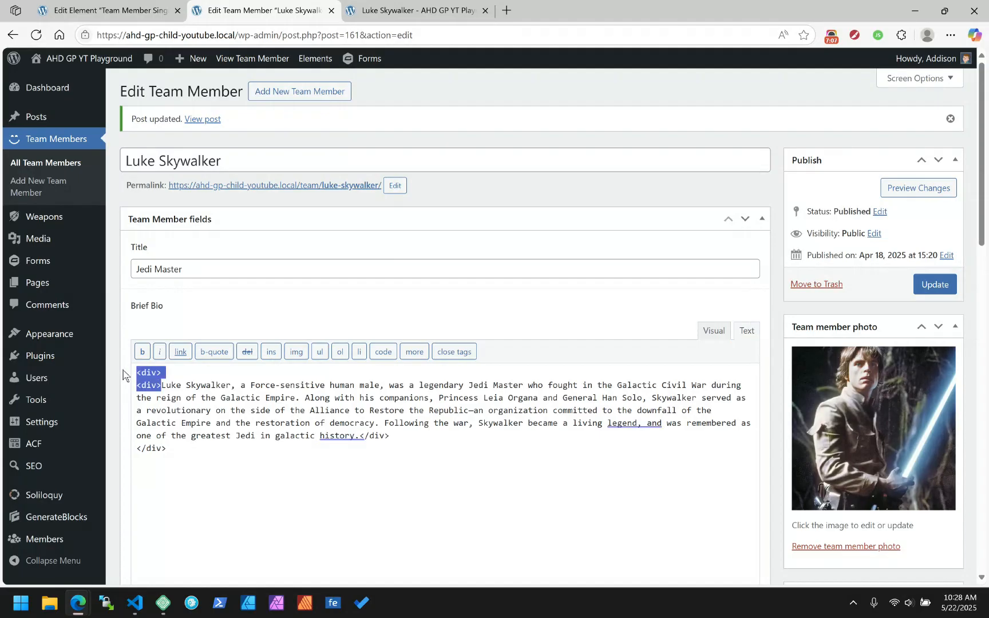
pyautogui.press('BackSpace')
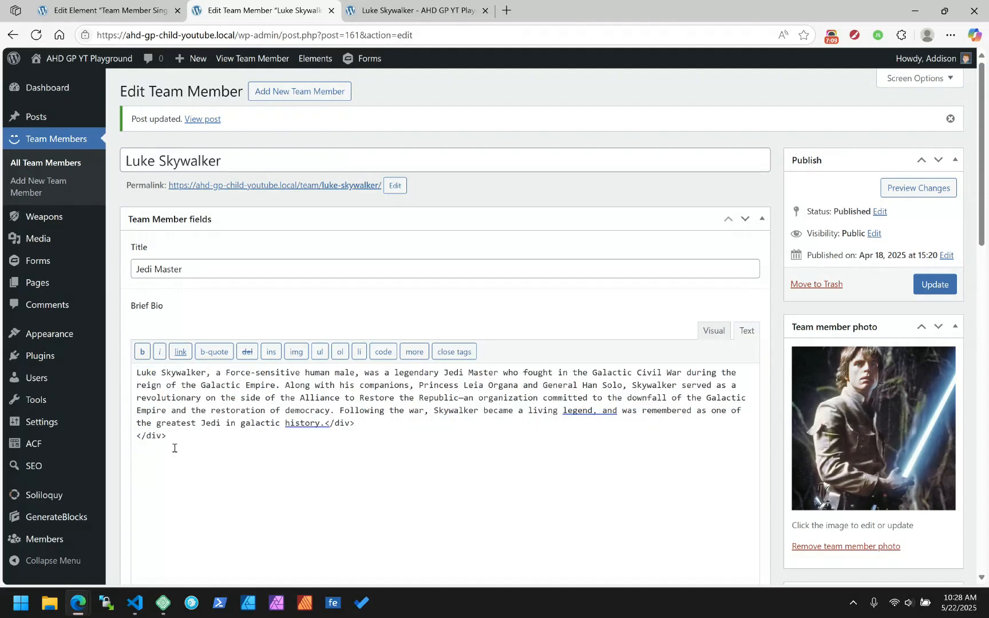
pyautogui.moveTo(322, 433); pyautogui.dragTo(326, 429)
pyautogui.press('BackSpace')
# Step: Accept the grammar correction "legend and" in the Brief Bio, return the field to visual editing and update the team member
pyautogui.click(601, 413)
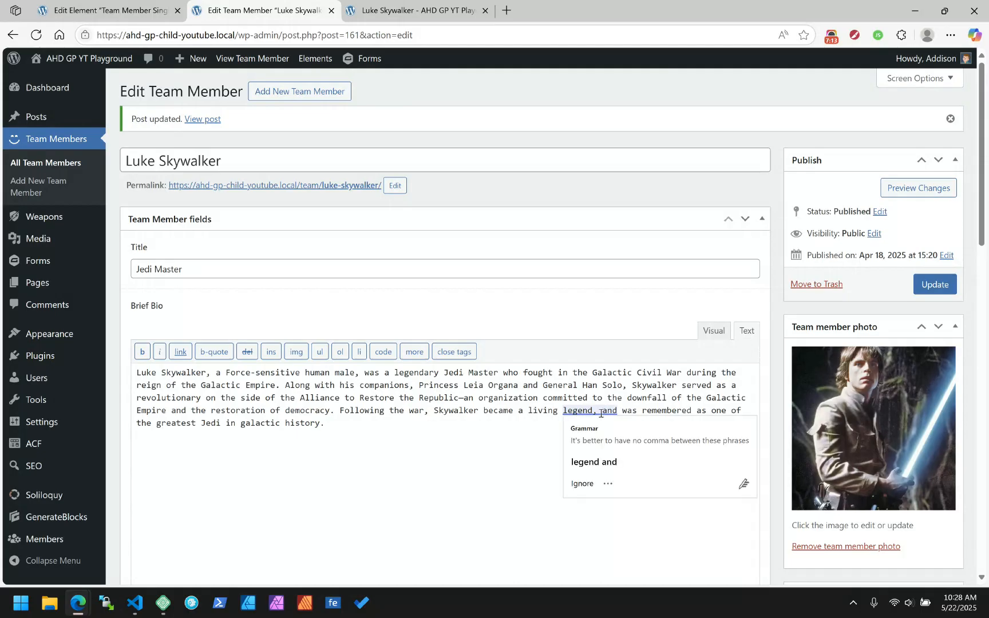
pyautogui.click(595, 464)
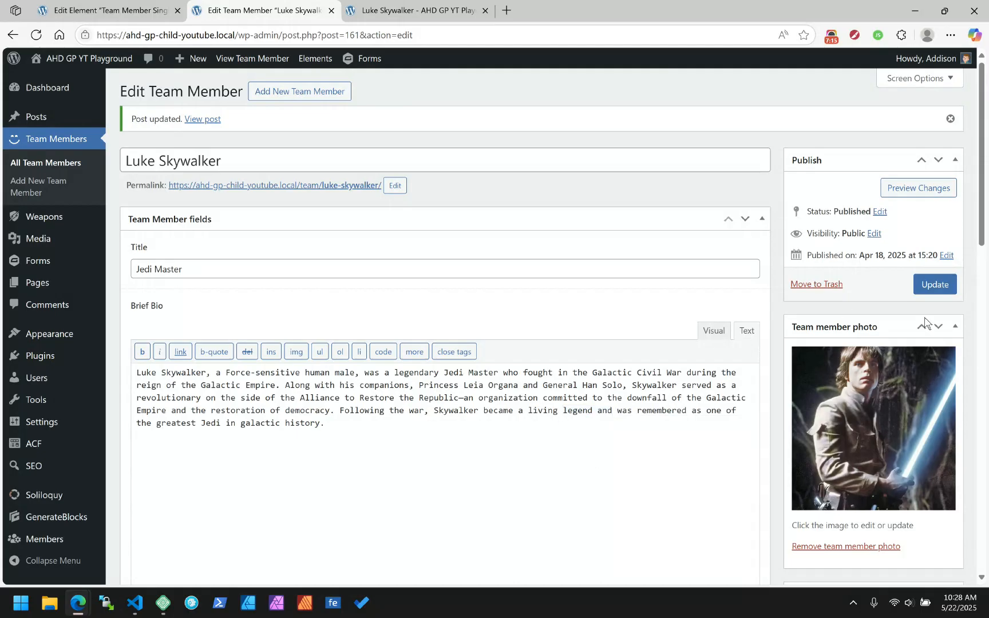
pyautogui.click(724, 329)
pyautogui.click(938, 289)
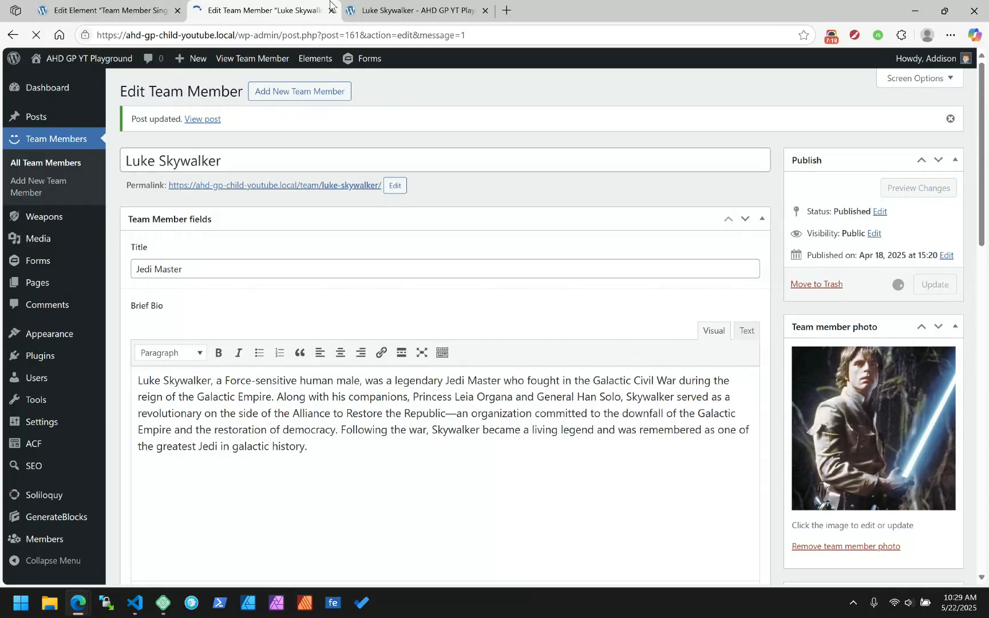
# Step: Reload the Luke Skywalker page, examine the biography's markup inside the gb-text element, and close the developer tools
pyautogui.click(376, 11)
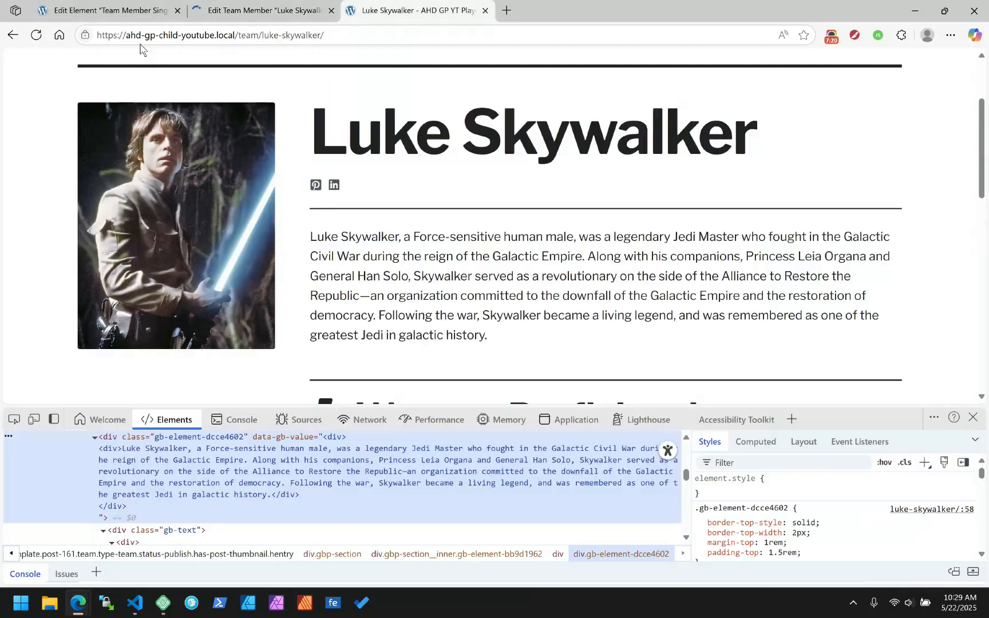
pyautogui.click(37, 35)
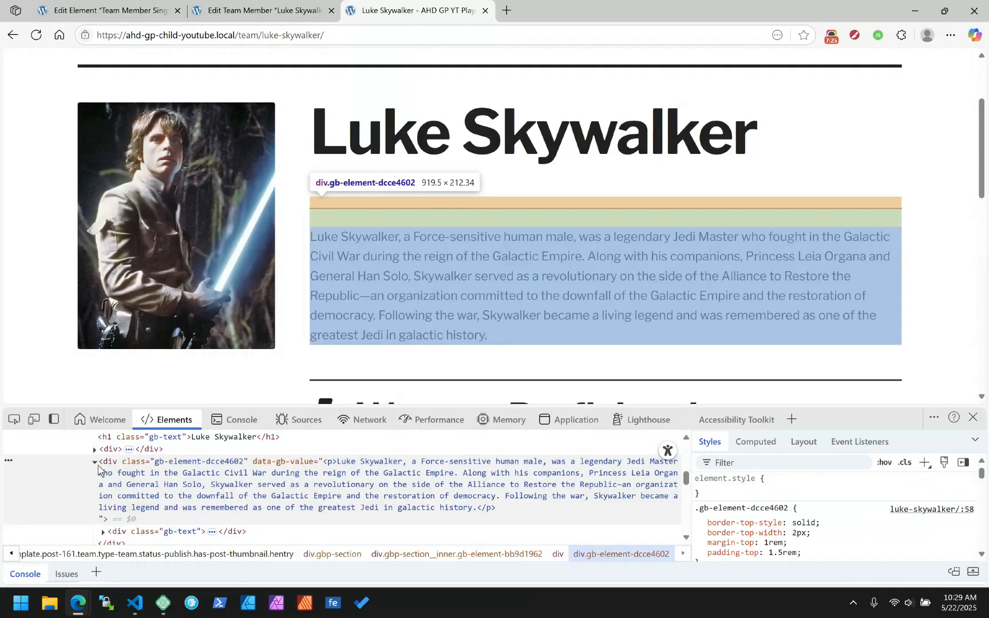
pyautogui.scroll(-1, 102, 470)
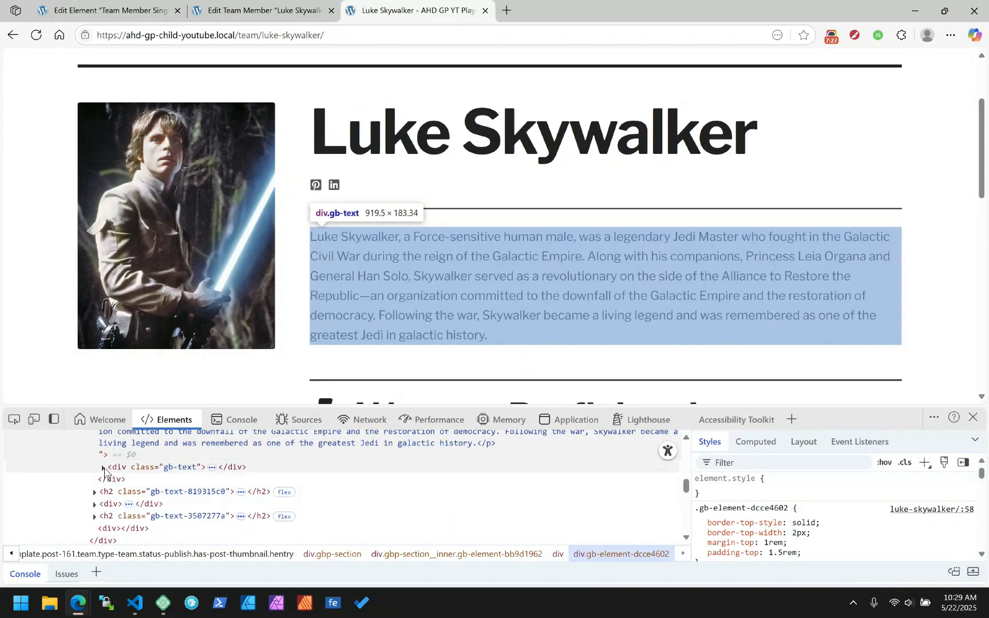
pyautogui.click(104, 467)
pyautogui.click(112, 479)
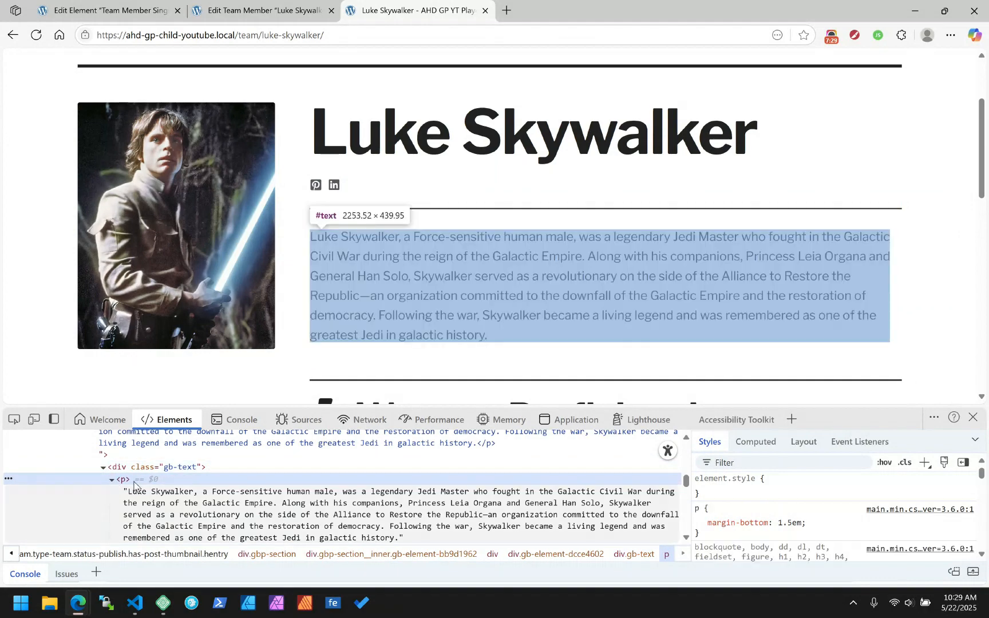
pyautogui.click(972, 417)
# Step: Check the Gallery section at the end of the Luke Skywalker team page
pyautogui.scroll(-8, 591, 338)
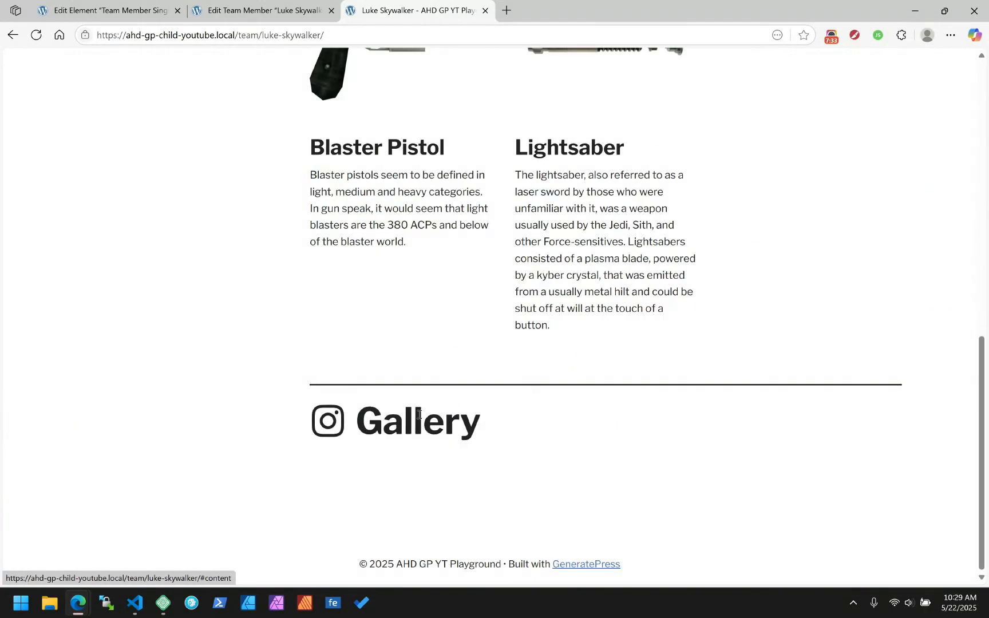
pyautogui.doubleClick(419, 414)
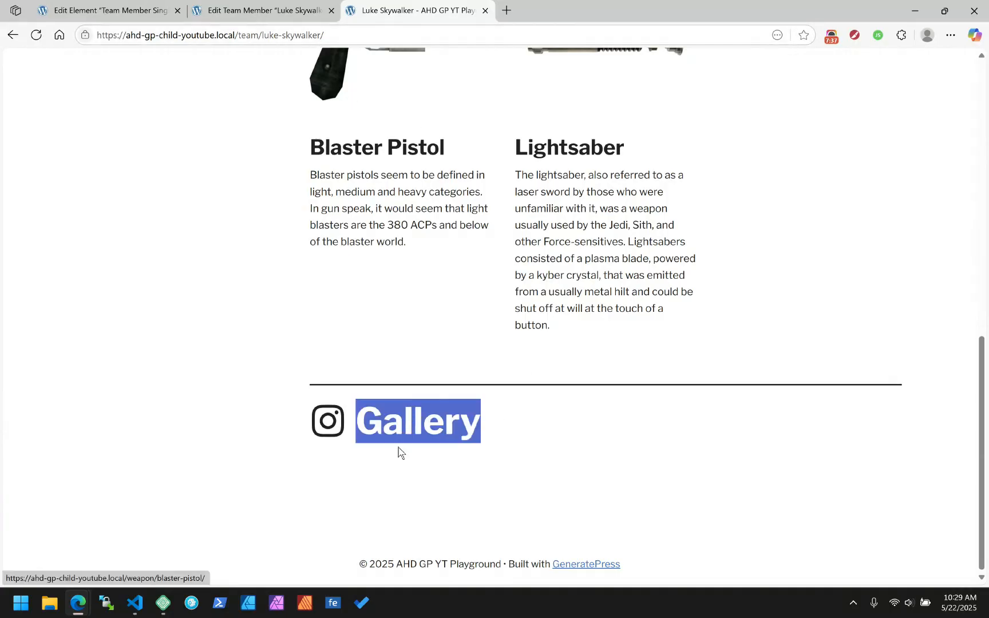
pyautogui.click(595, 423)
# Step: Look through the Luke Skywalker entry's fields, move its browser tab to first place, and switch to the Team Member Single Template editor
pyautogui.click(260, 14)
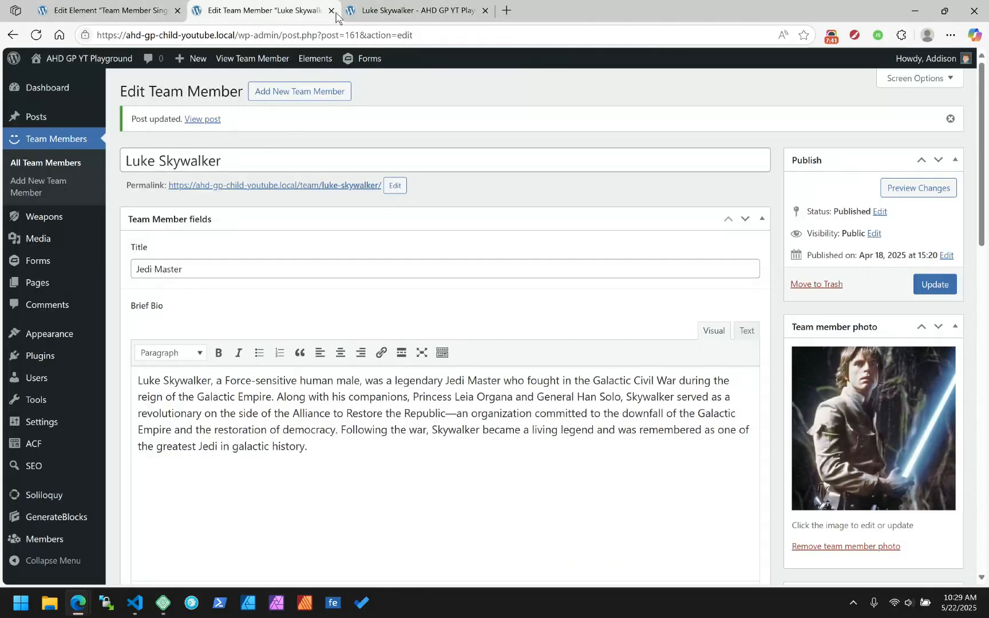
pyautogui.scroll(-8, 305, 209)
pyautogui.scroll(8, 304, 267)
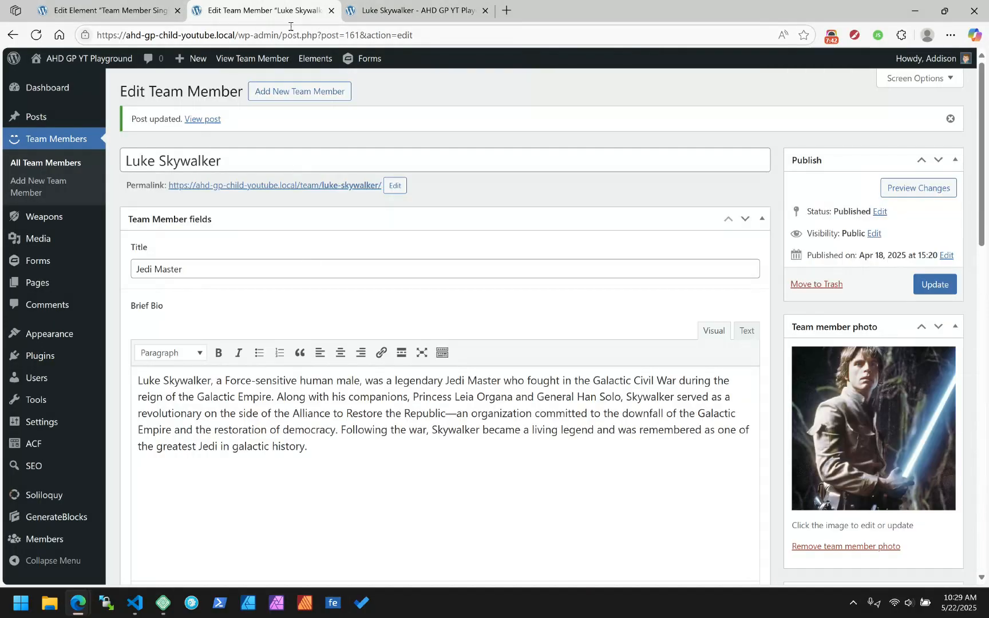
pyautogui.moveTo(258, 17); pyautogui.dragTo(72, 6)
pyautogui.click(261, 11)
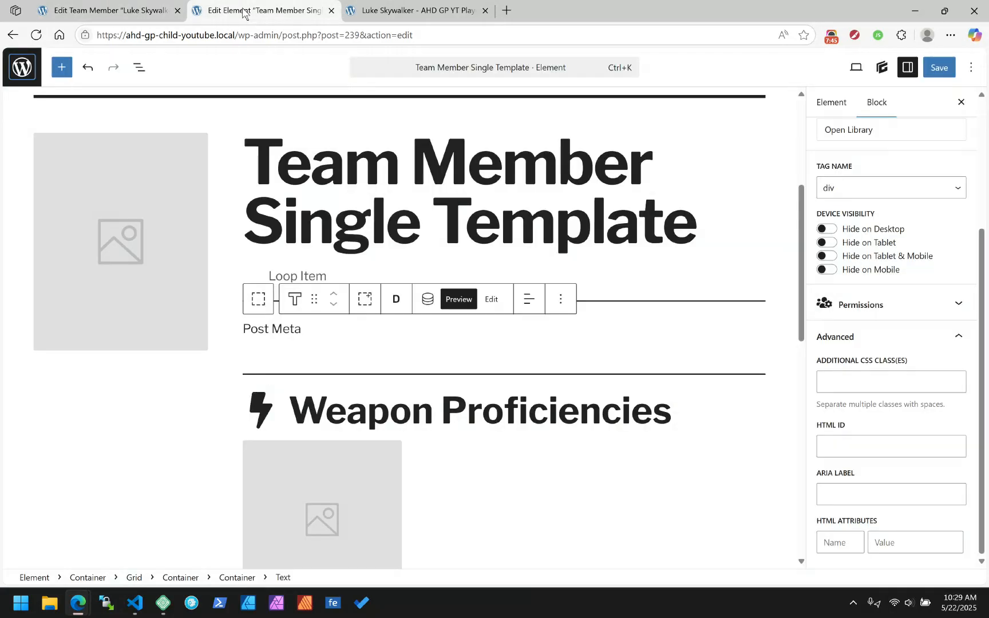
# Step: Locate the Gallery section in the template, show the block hierarchy, and select the Gallery Query block
pyautogui.scroll(-4, 273, 333)
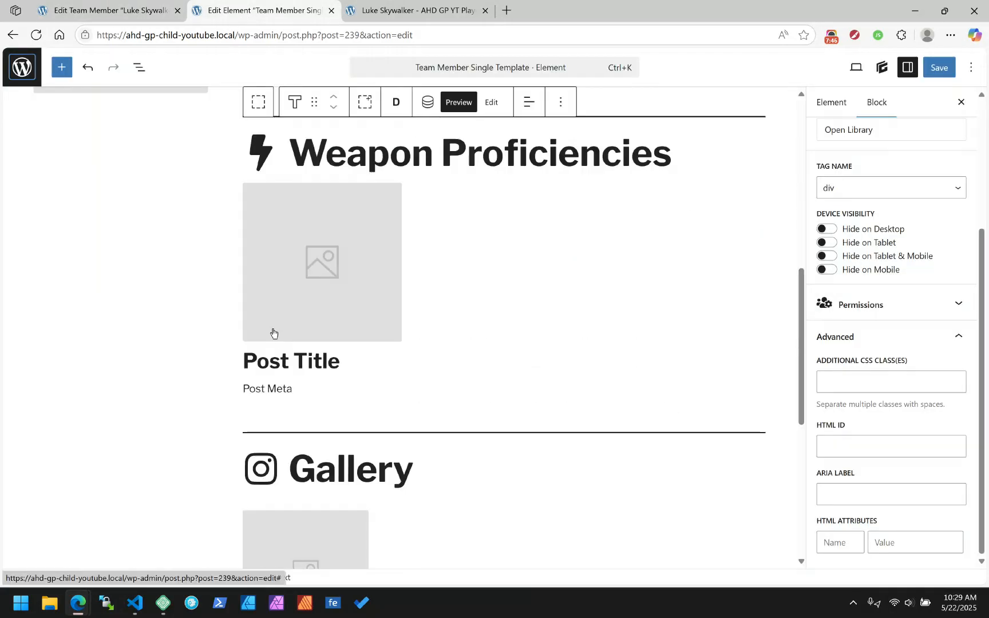
pyautogui.click(346, 464)
pyautogui.scroll(-2, 863, 395)
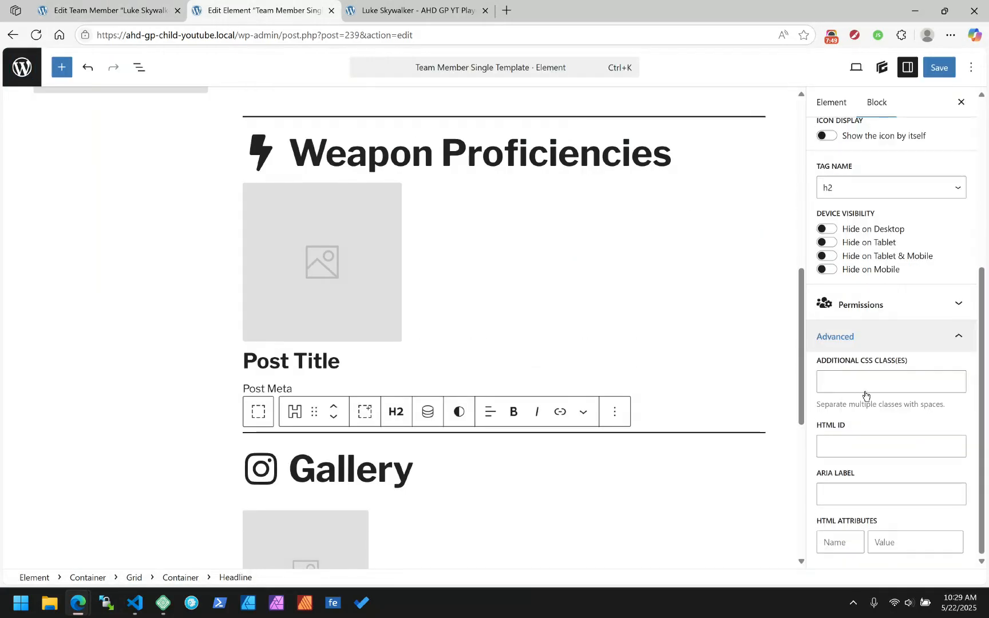
pyautogui.scroll(-2, 521, 390)
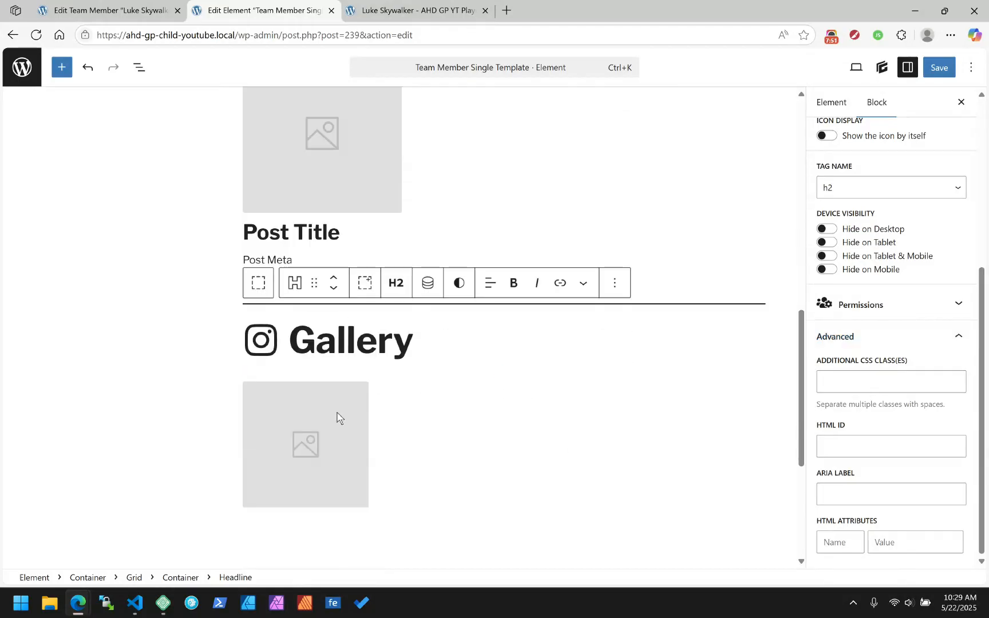
pyautogui.click(326, 389)
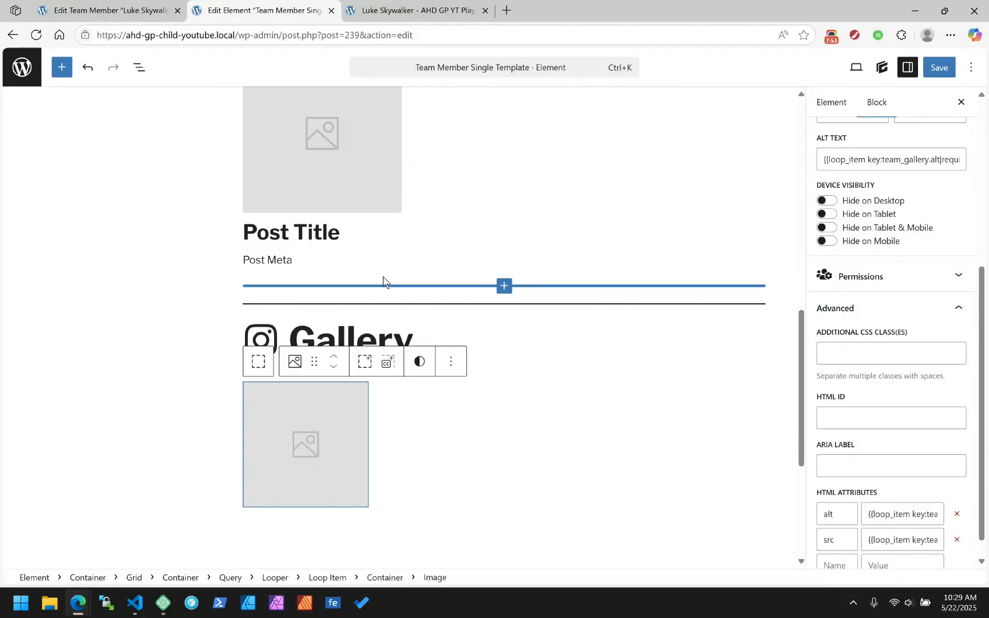
pyautogui.click(139, 67)
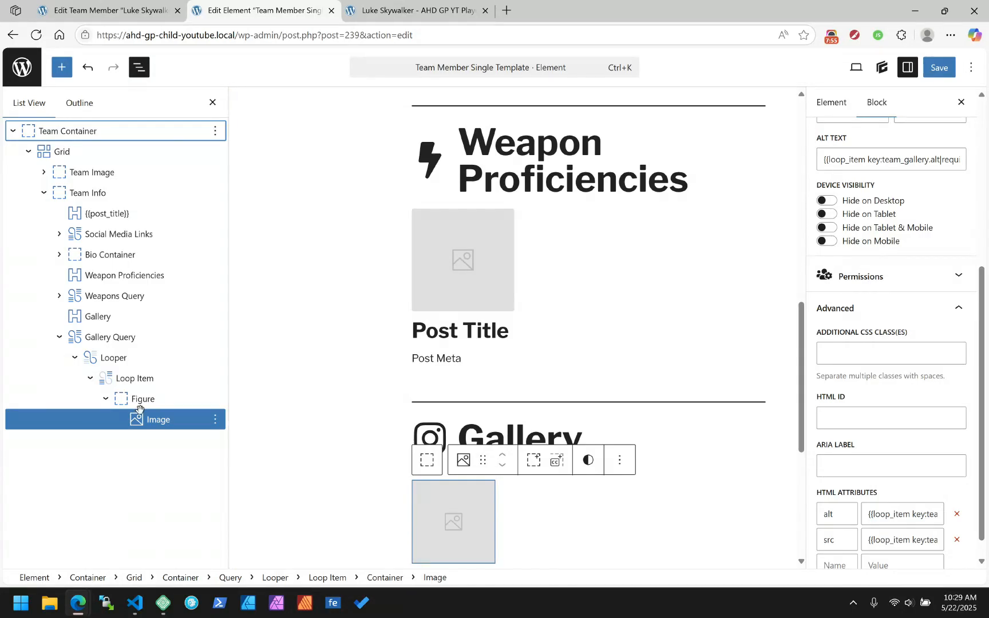
pyautogui.click(99, 336)
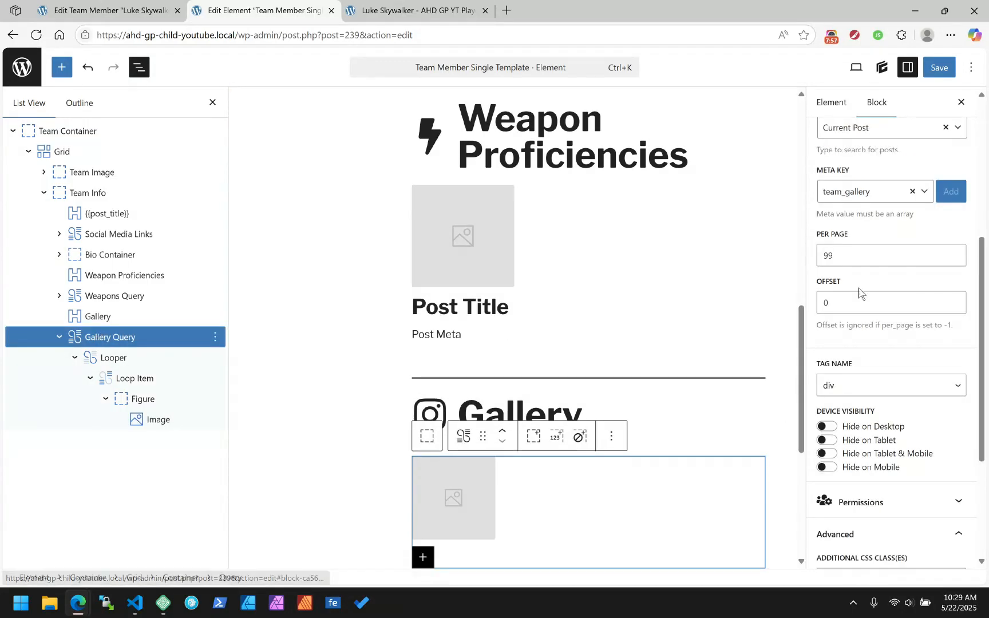
# Step: Check the Gallery Query's meta key, inspect the Gallery heading's h2 markup on the Luke Skywalker page, and return to the template editor
pyautogui.scroll(1, 881, 293)
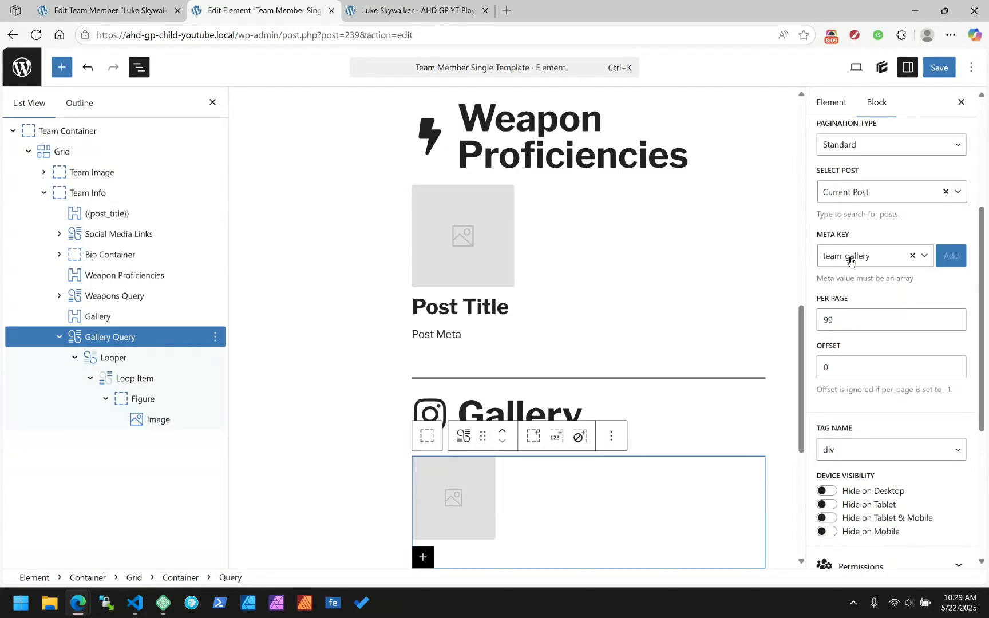
pyautogui.click(423, 10)
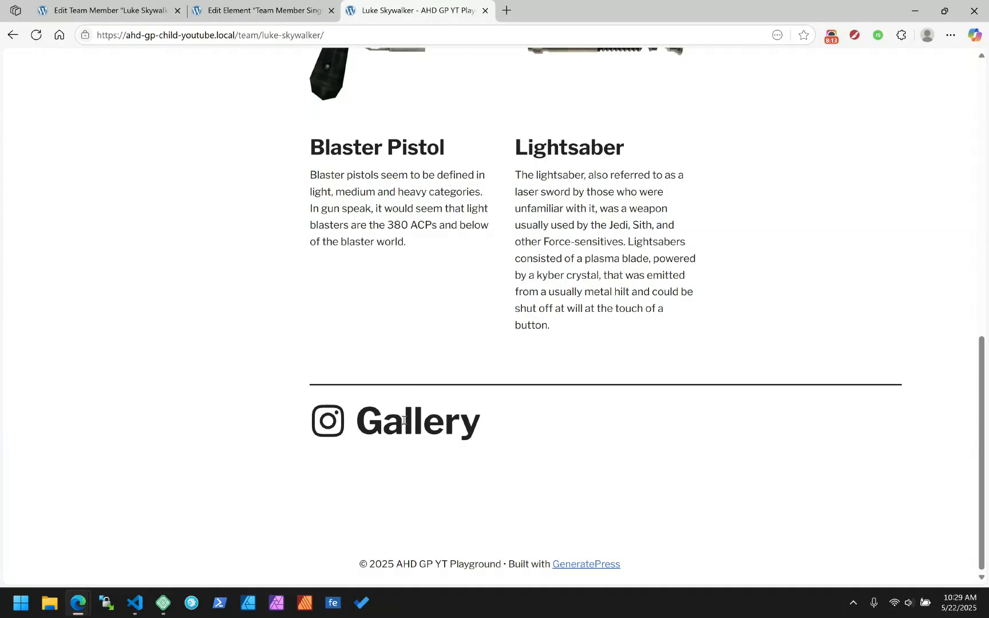
pyautogui.rightClick(423, 421)
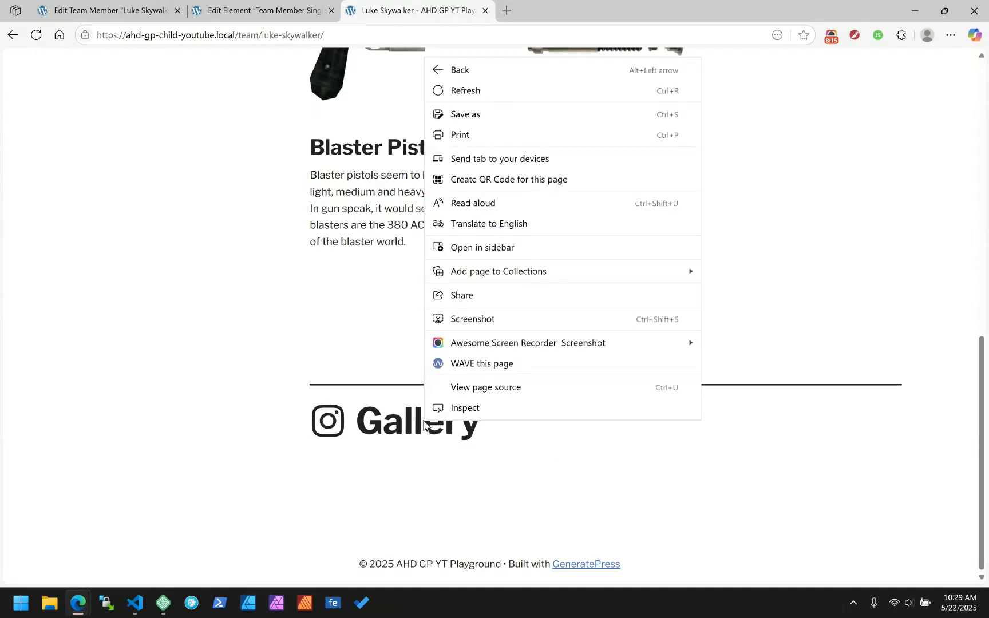
pyautogui.click(440, 408)
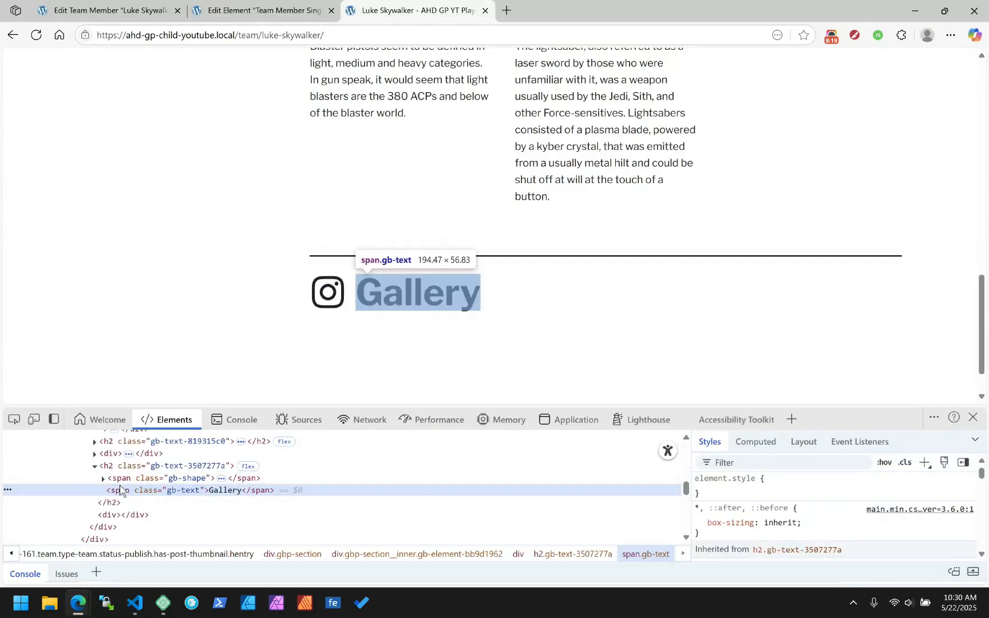
pyautogui.click(109, 467)
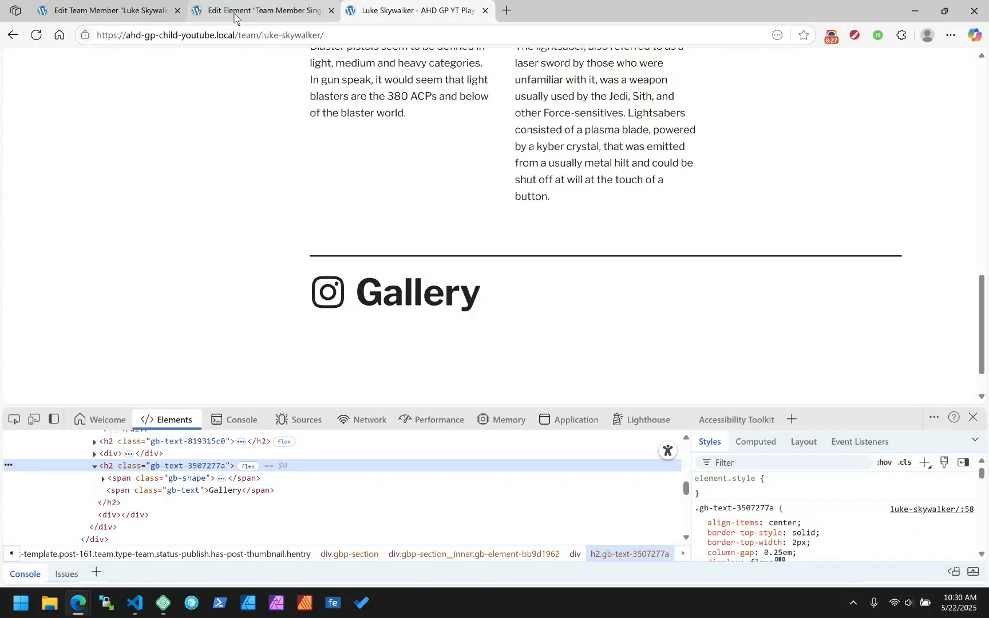
pyautogui.click(234, 14)
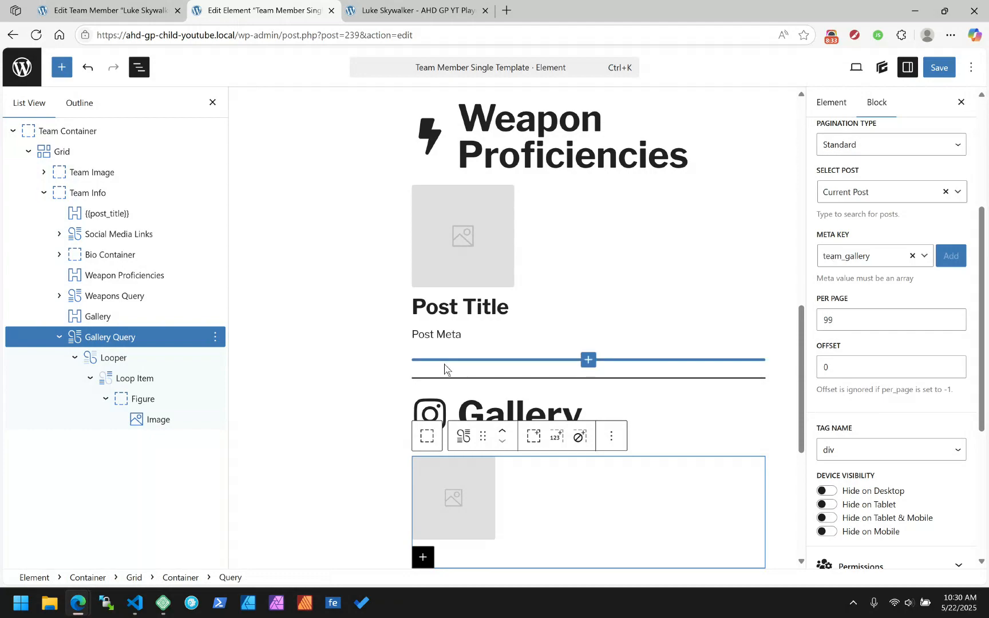
# Step: Switch to Visual Studio Code and examine each part of the {{post_meta key:team_gallery.0.id}} dynamic tag
pyautogui.click(138, 602)
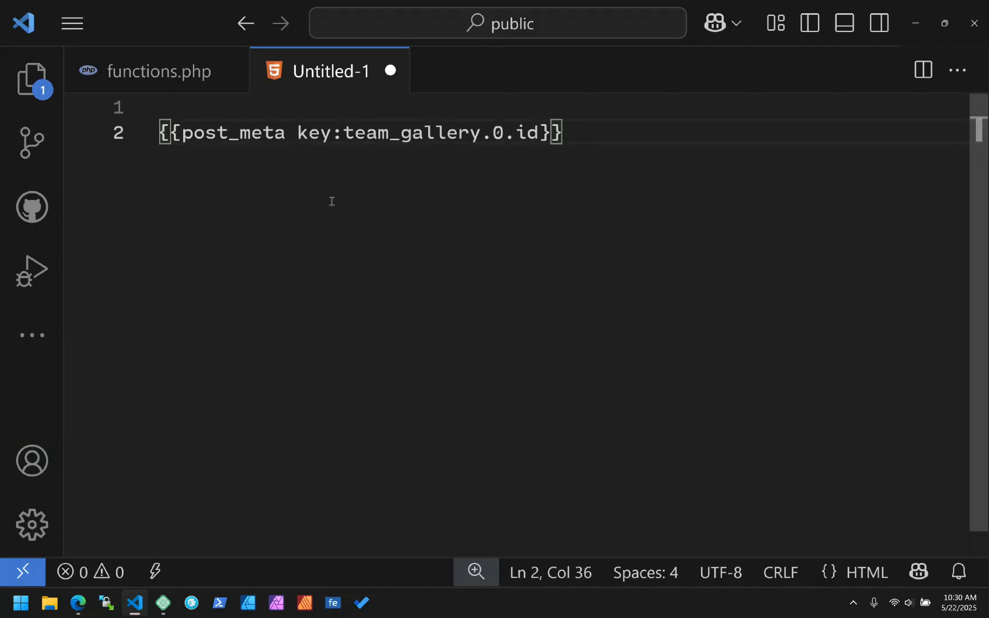
pyautogui.click(184, 136)
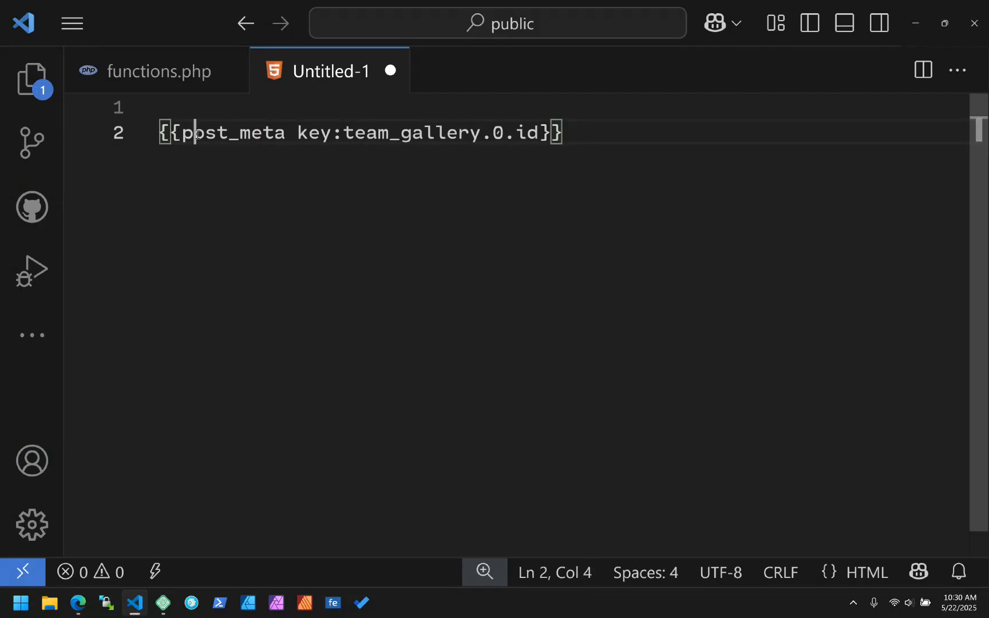
pyautogui.doubleClick(197, 136)
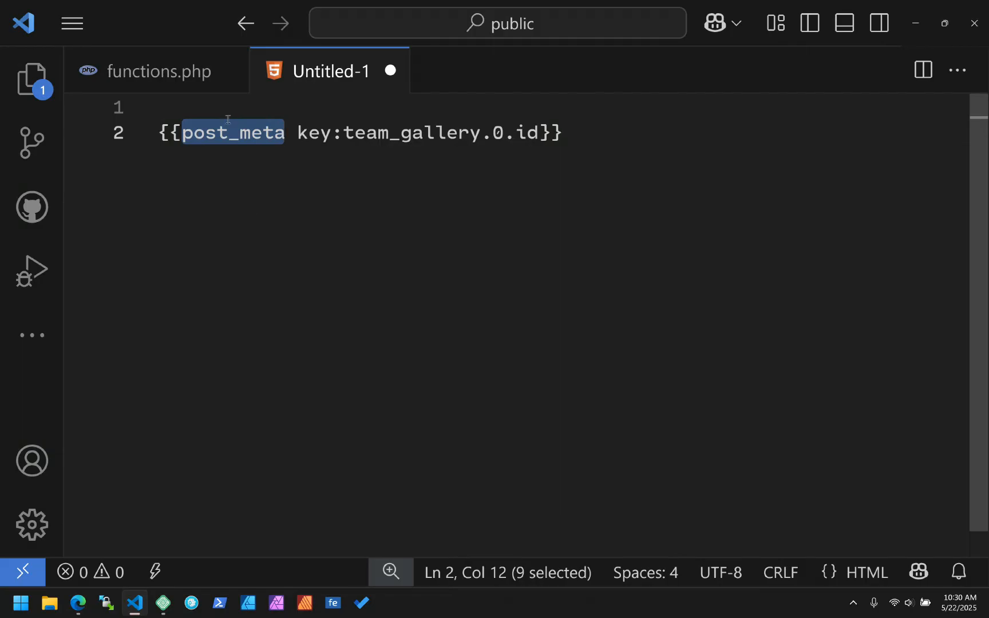
pyautogui.doubleClick(312, 135)
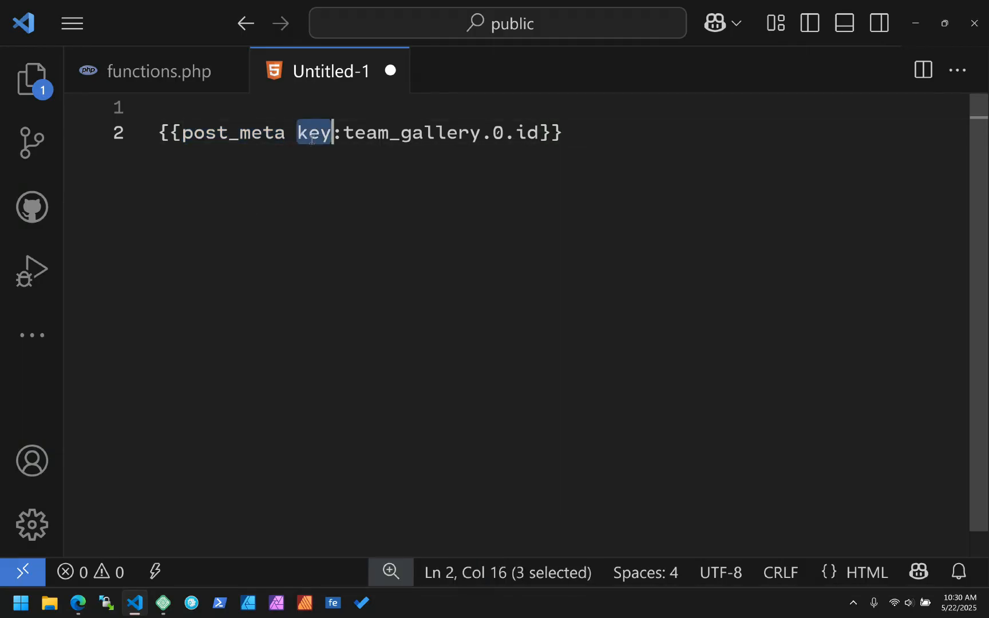
pyautogui.doubleClick(412, 133)
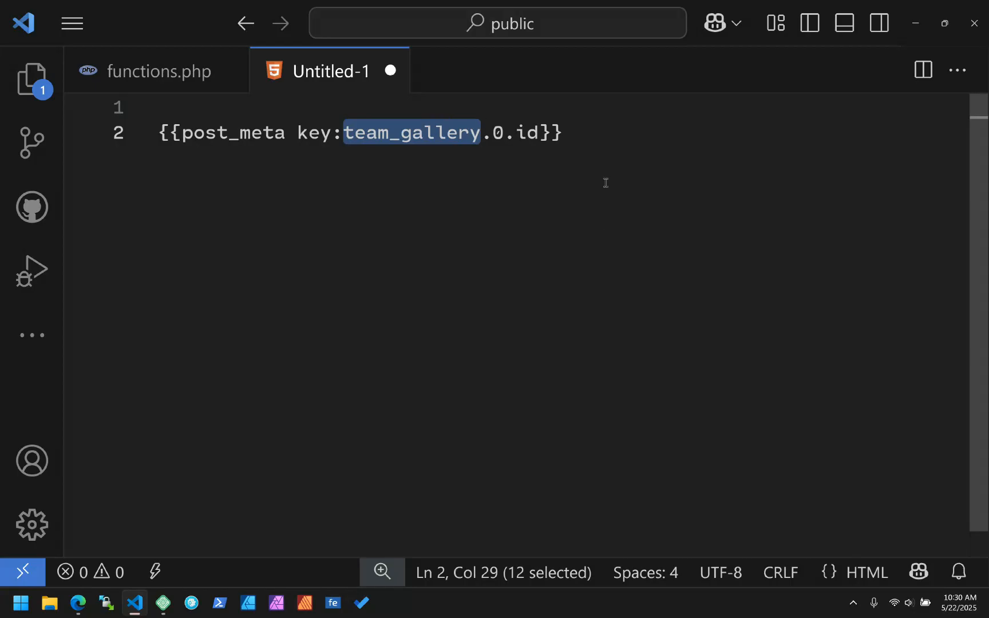
pyautogui.doubleClick(498, 133)
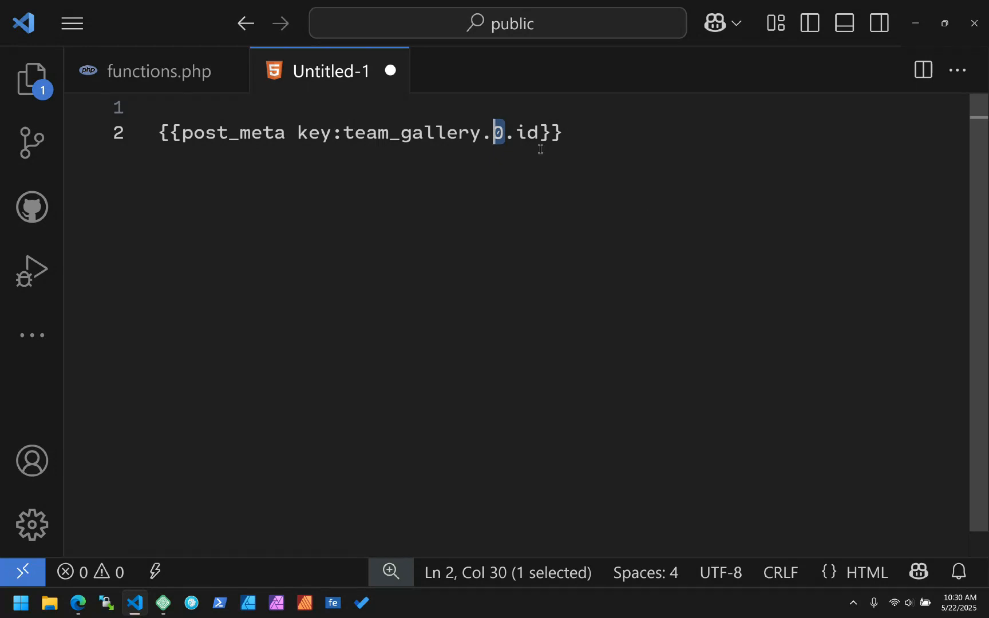
pyautogui.click(504, 133)
pyautogui.moveTo(505, 133); pyautogui.dragTo(495, 132)
pyautogui.doubleClick(531, 133)
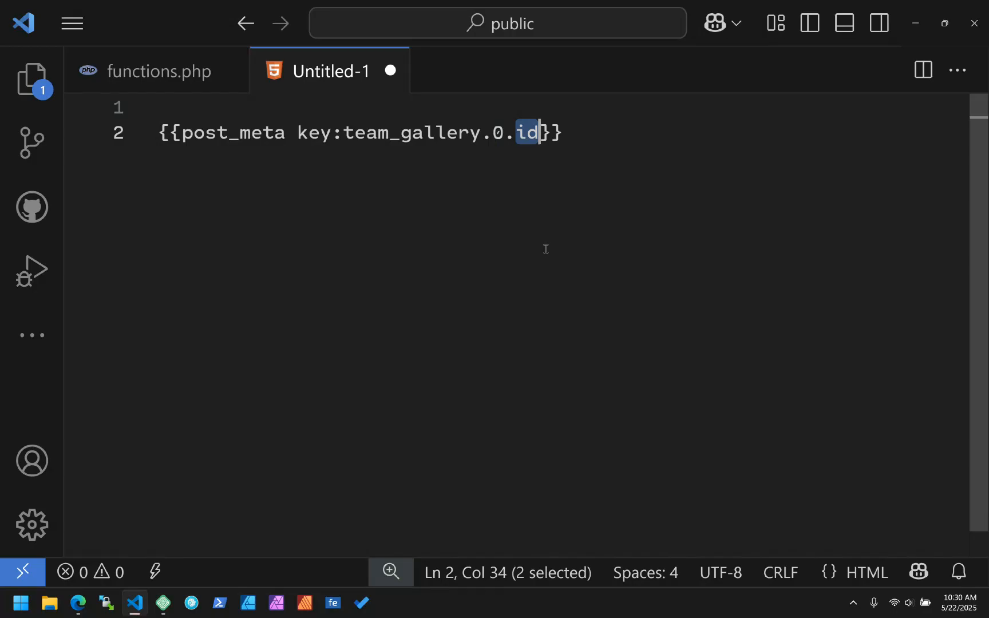
# Step: Try url and alt as the final property of the team_gallery tag, and restore id
pyautogui.write('url')
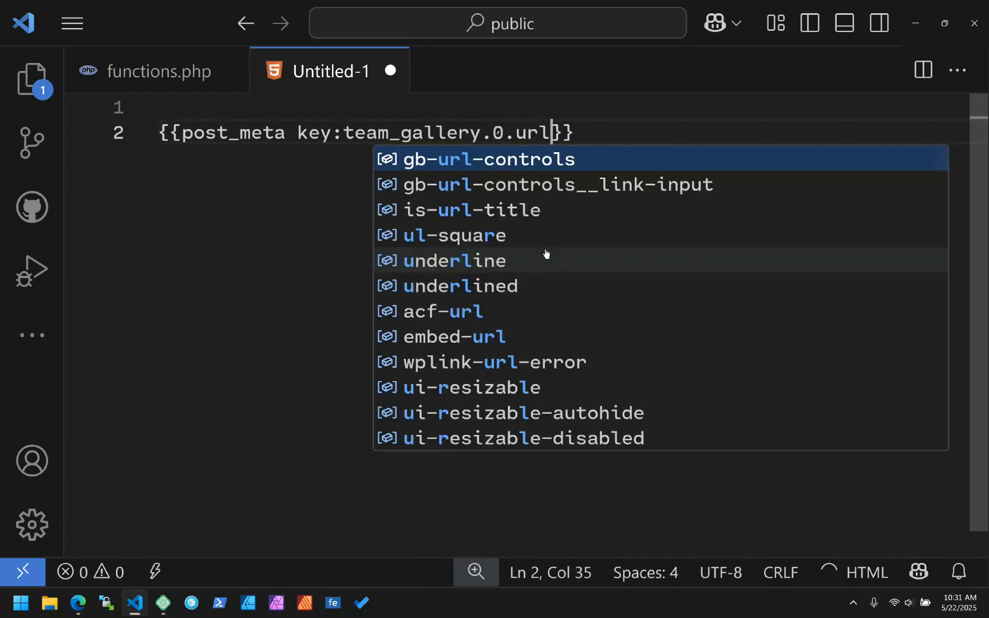
pyautogui.press('BackSpace')
pyautogui.press('BackSpace')
pyautogui.press('BackSpace')
pyautogui.write('alt')
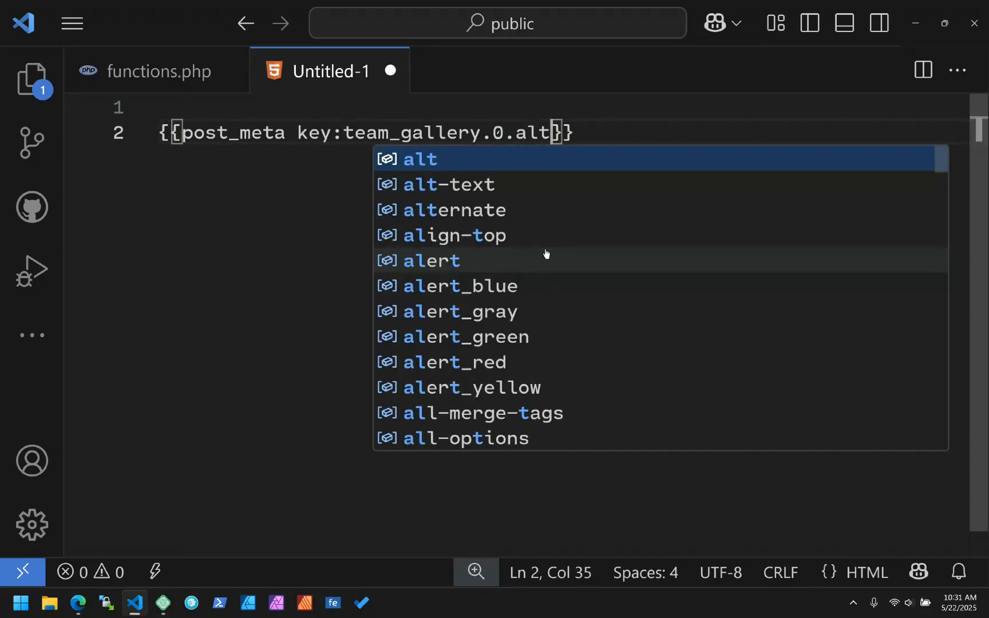
pyautogui.press('BackSpace')
pyautogui.press('BackSpace')
pyautogui.press('BackSpace')
pyautogui.write('id')
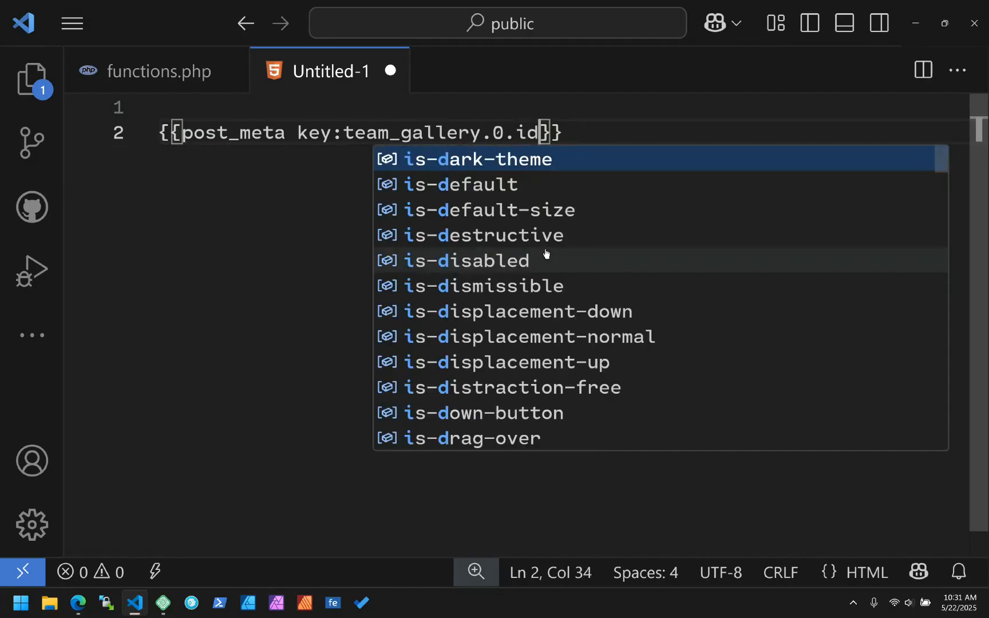
# Step: Copy the whole {{post_meta key:team_gallery.0.id}} tag and switch back to the template editor in the browser
pyautogui.press('End')
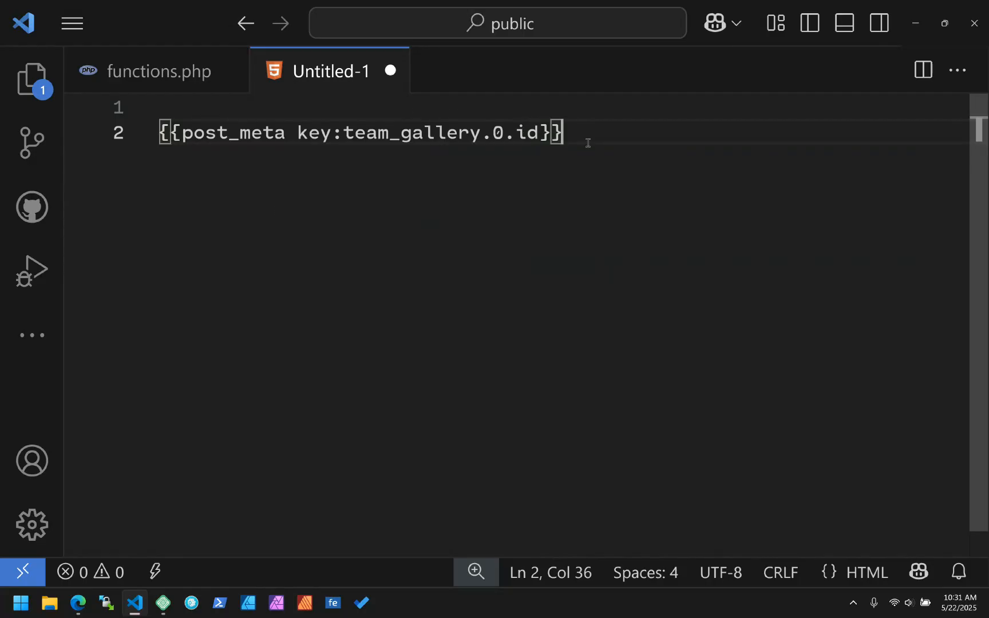
pyautogui.moveTo(575, 132); pyautogui.dragTo(148, 132)
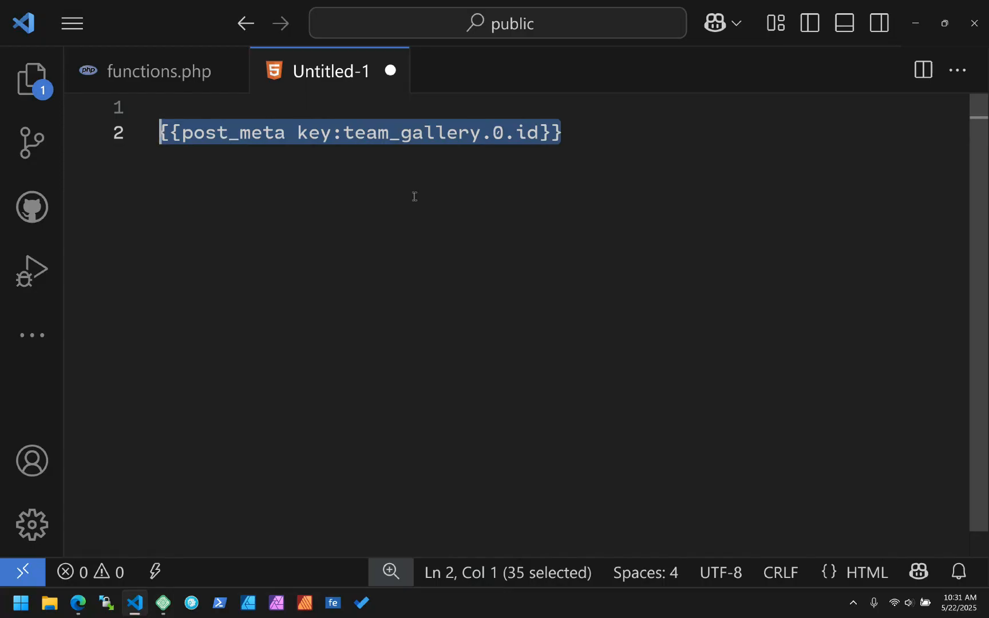
pyautogui.hotkey('alt', 'Tab')
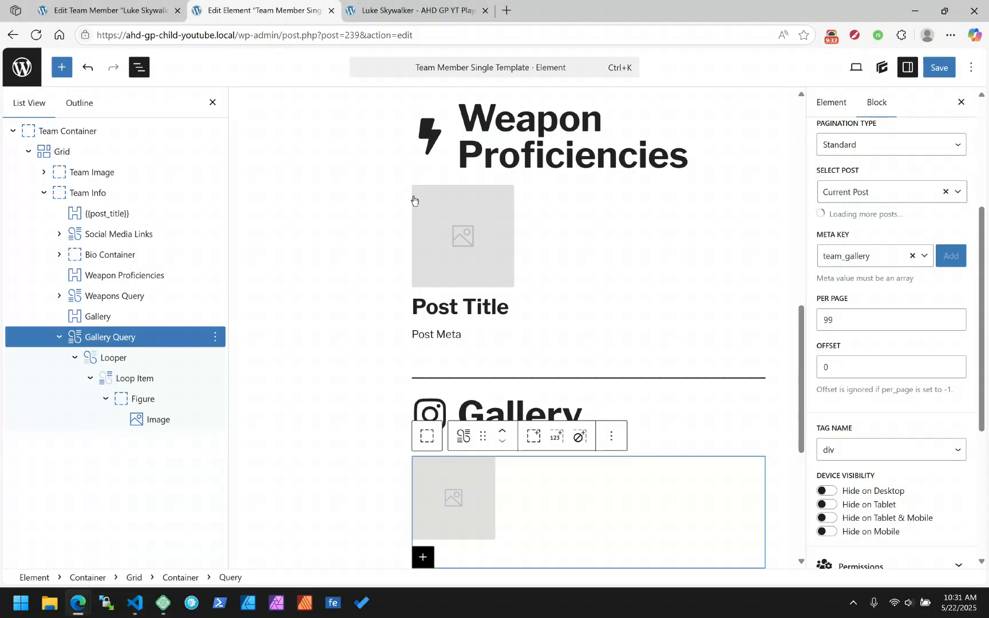
# Step: Give the Gallery heading the HTML attribute data-gb-value with the value {{post_meta key:team_gallery.0.id}} and save the template
pyautogui.click(93, 318)
pyautogui.scroll(-2, 935, 439)
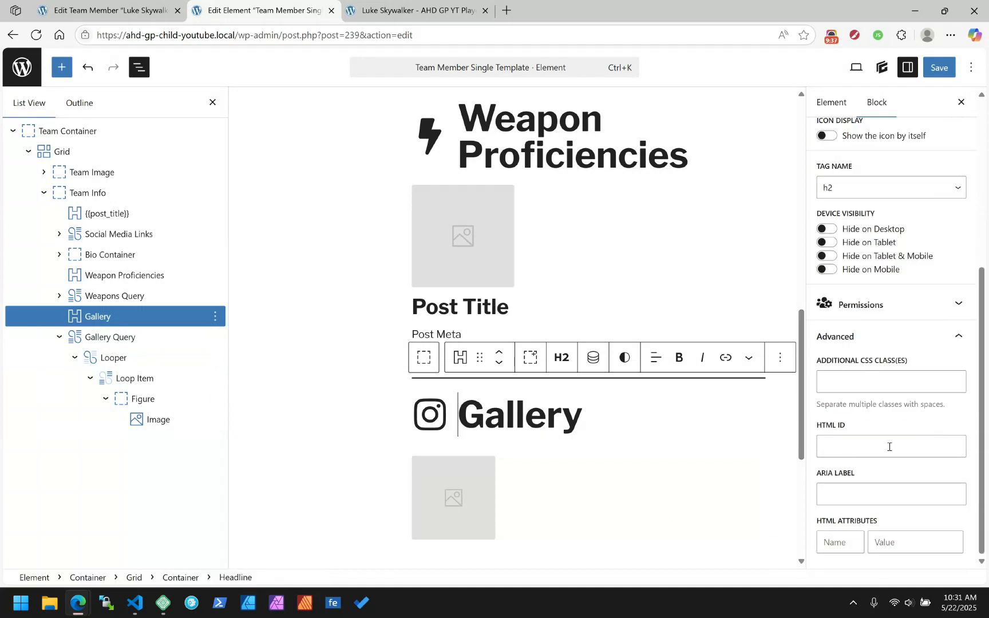
pyautogui.click(838, 542)
pyautogui.write('data')
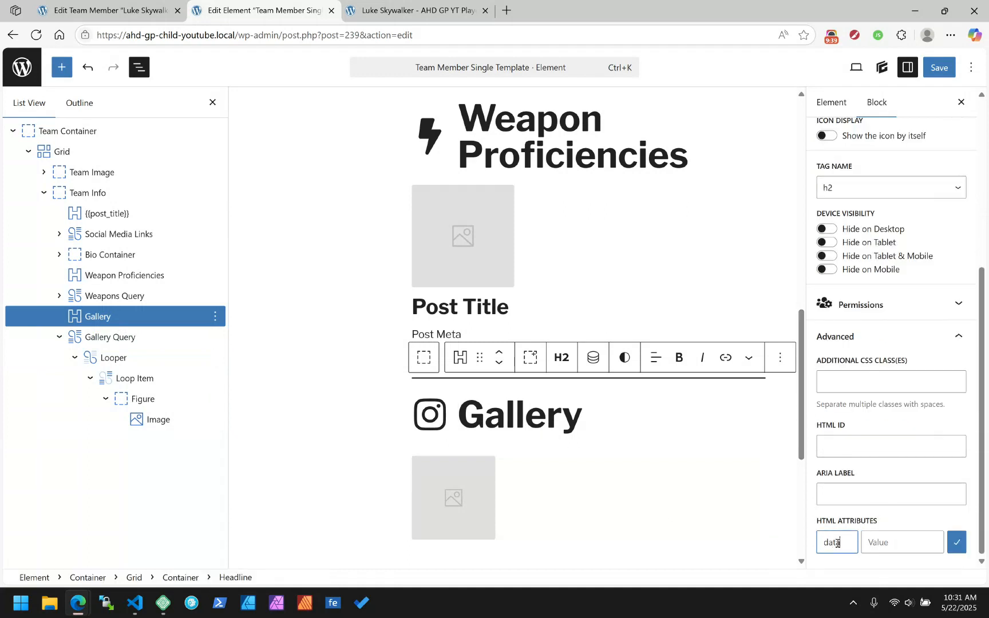
pyautogui.write('-gb-value')
pyautogui.press('Tab')
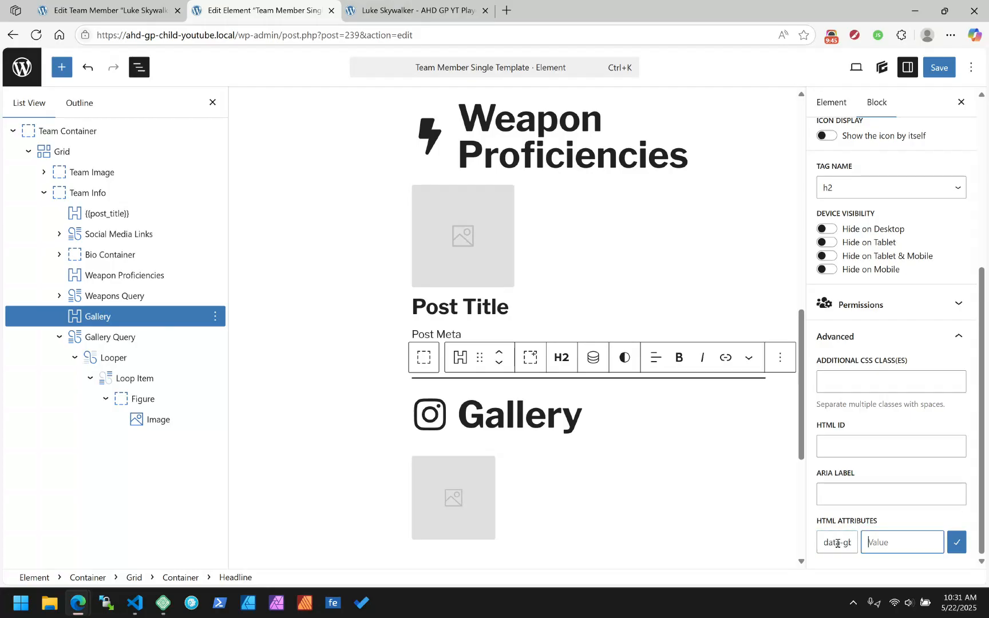
pyautogui.hotkey('ctrl', 'v')
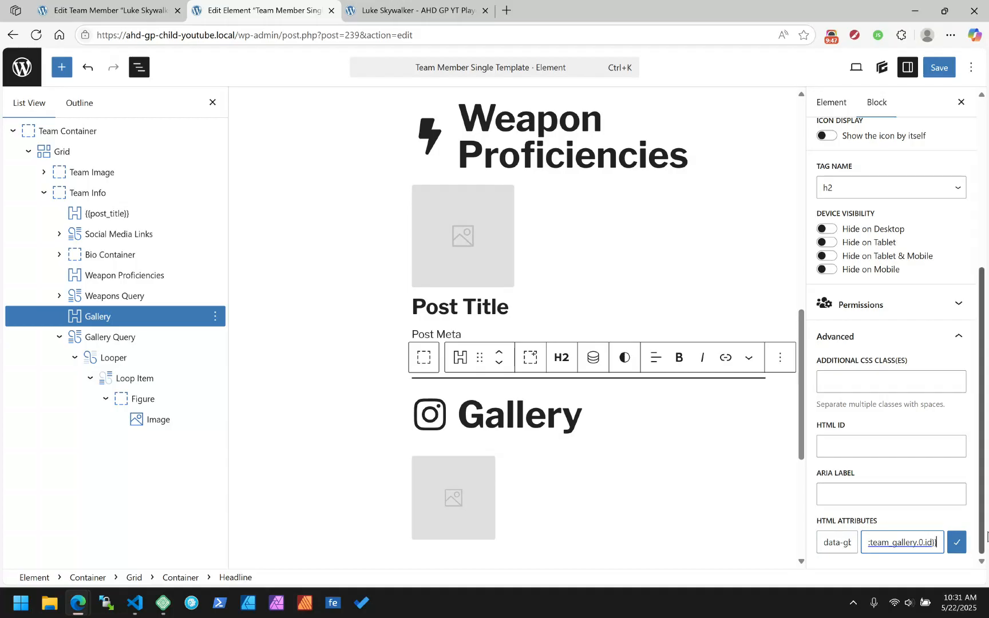
pyautogui.click(956, 542)
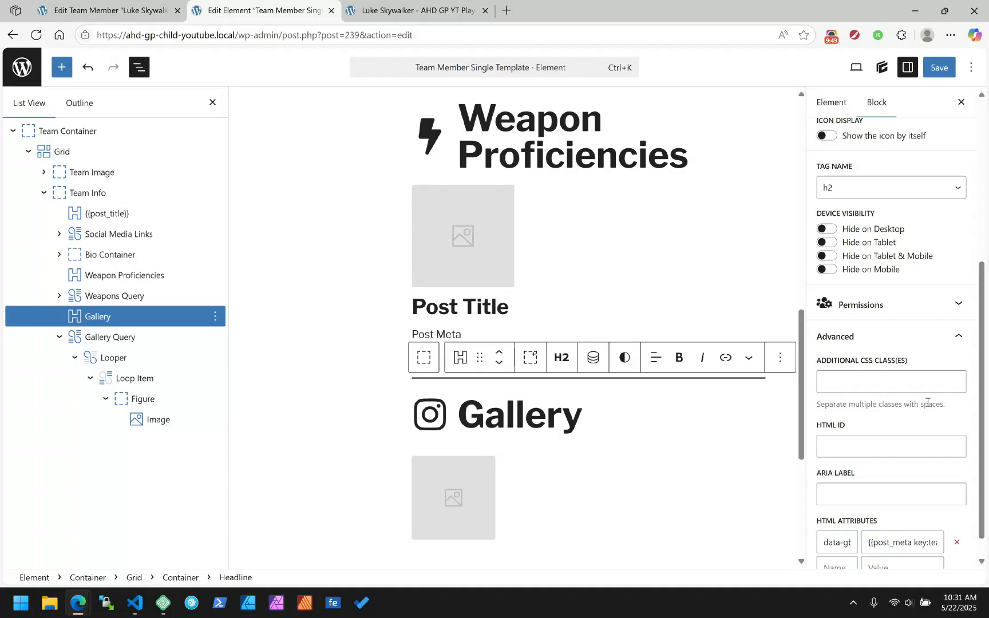
pyautogui.click(938, 66)
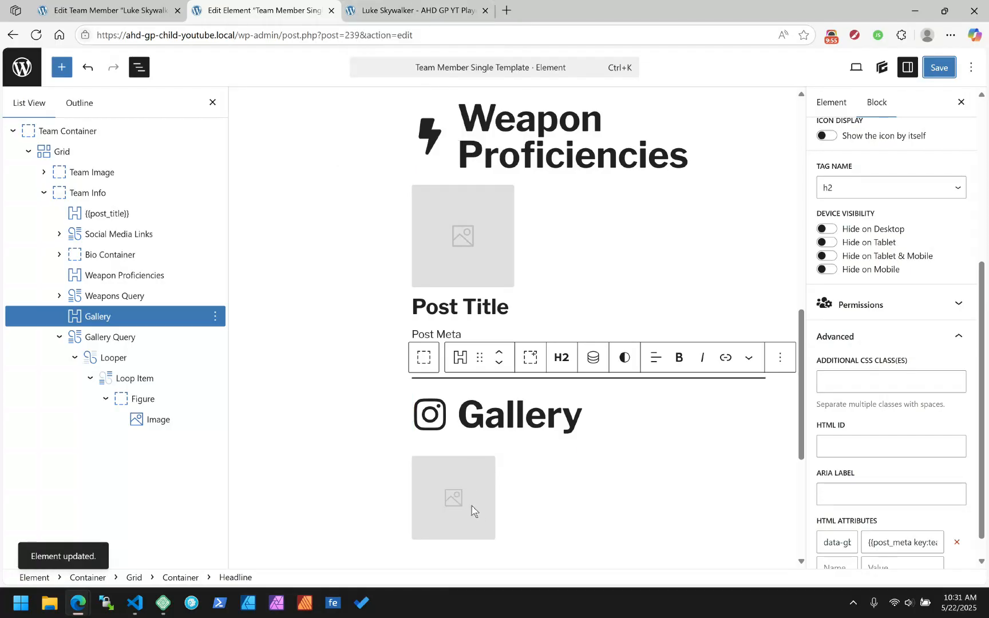
# Step: Reload the Luke Skywalker team page and look through it to check whether the Gallery heading is displayed
pyautogui.click(419, 9)
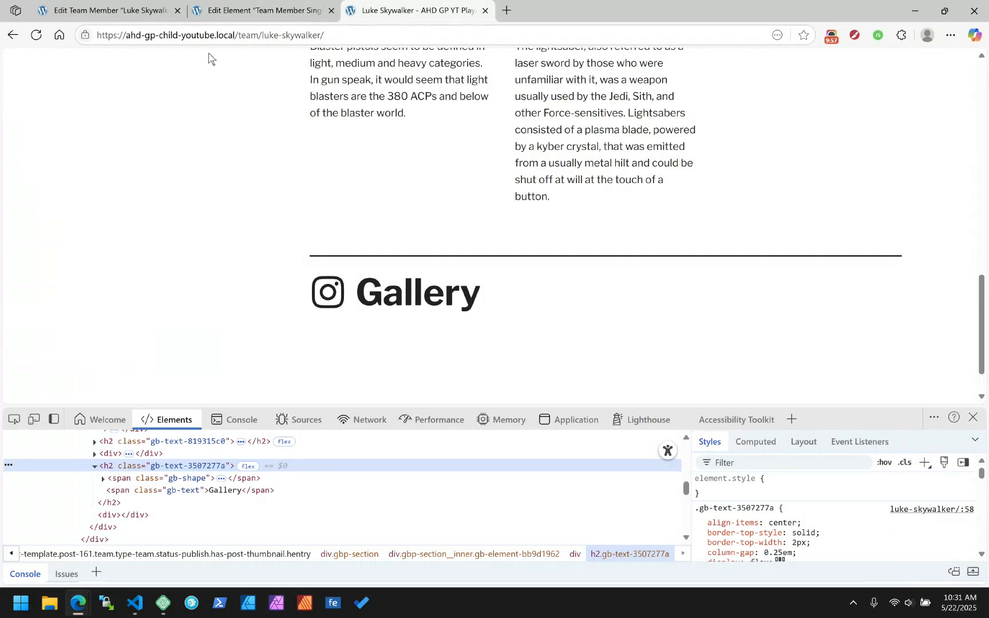
pyautogui.click(34, 35)
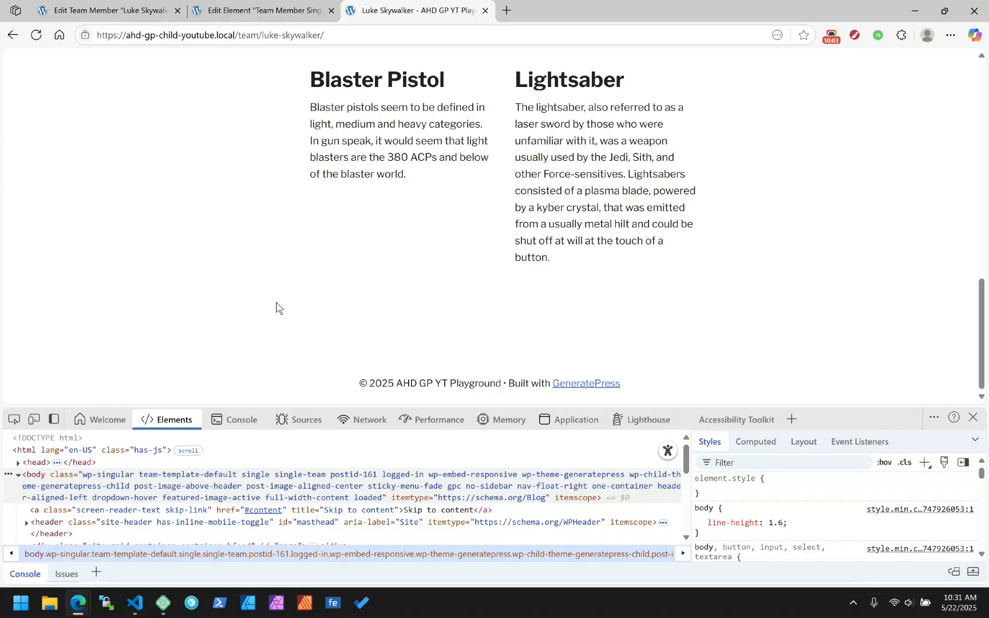
pyautogui.scroll(10, 279, 307)
pyautogui.scroll(-8, 279, 308)
pyautogui.scroll(8, 279, 308)
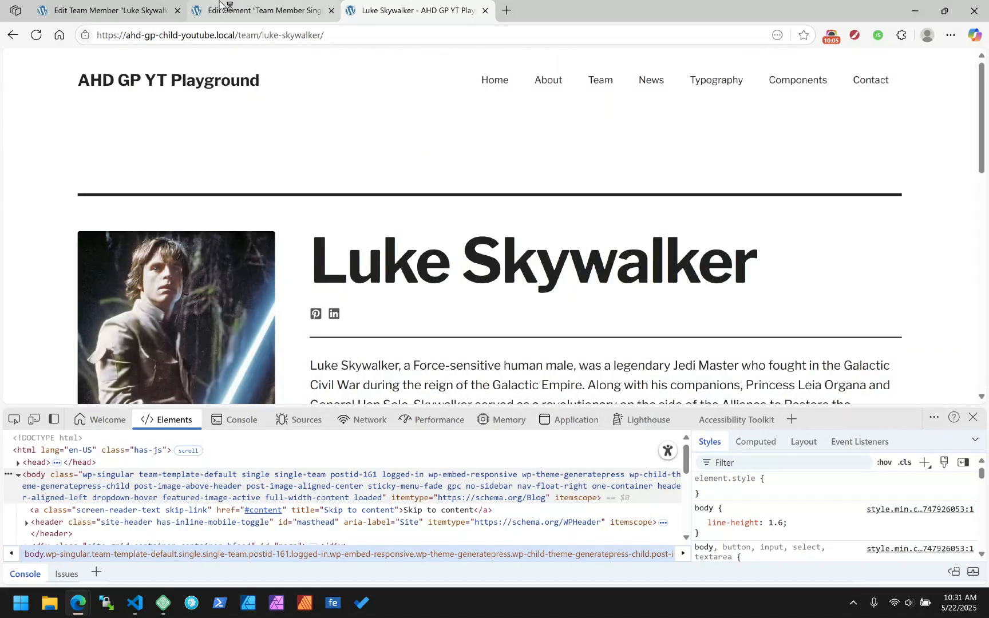
# Step: Add the first seven media library images to the Luke Skywalker entry's Gallery field and update the entry
pyautogui.click(121, 10)
pyautogui.scroll(-10, 238, 258)
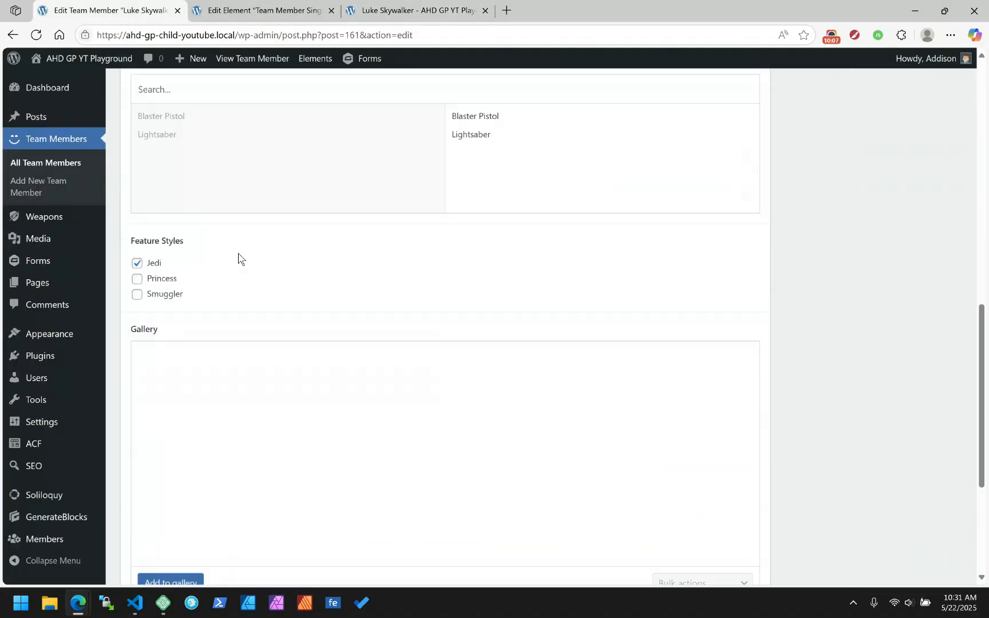
pyautogui.scroll(-2, 238, 259)
pyautogui.click(170, 453)
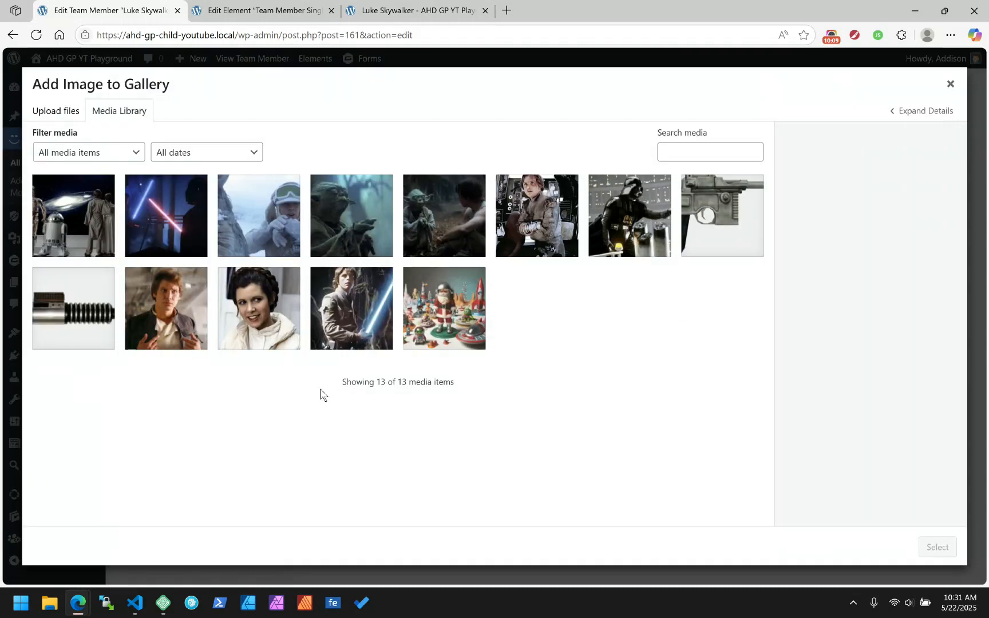
pyautogui.click(197, 224)
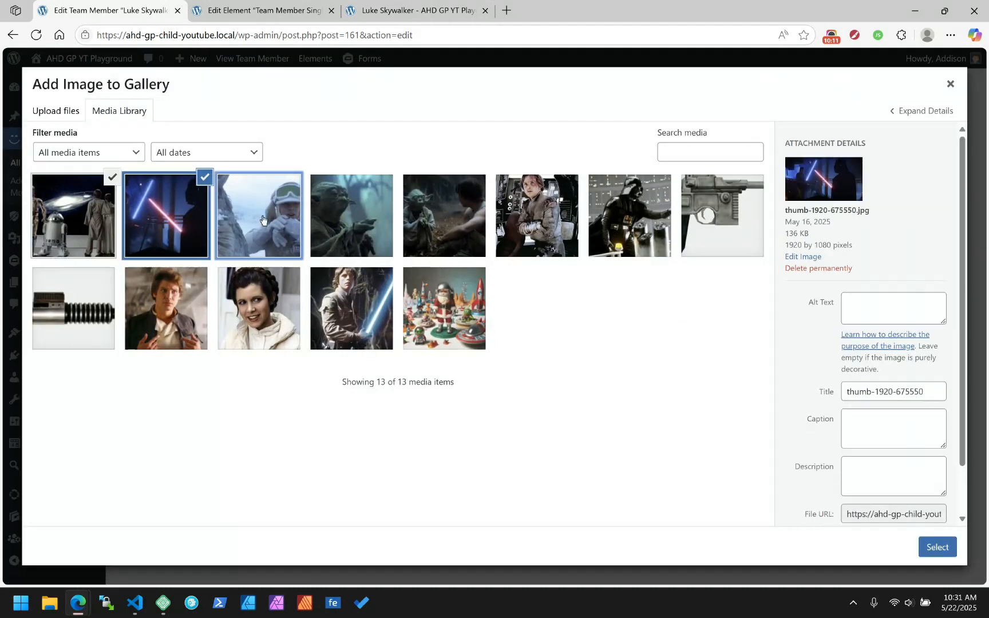
pyautogui.click(269, 226)
pyautogui.click(354, 228)
pyautogui.click(422, 227)
pyautogui.click(531, 229)
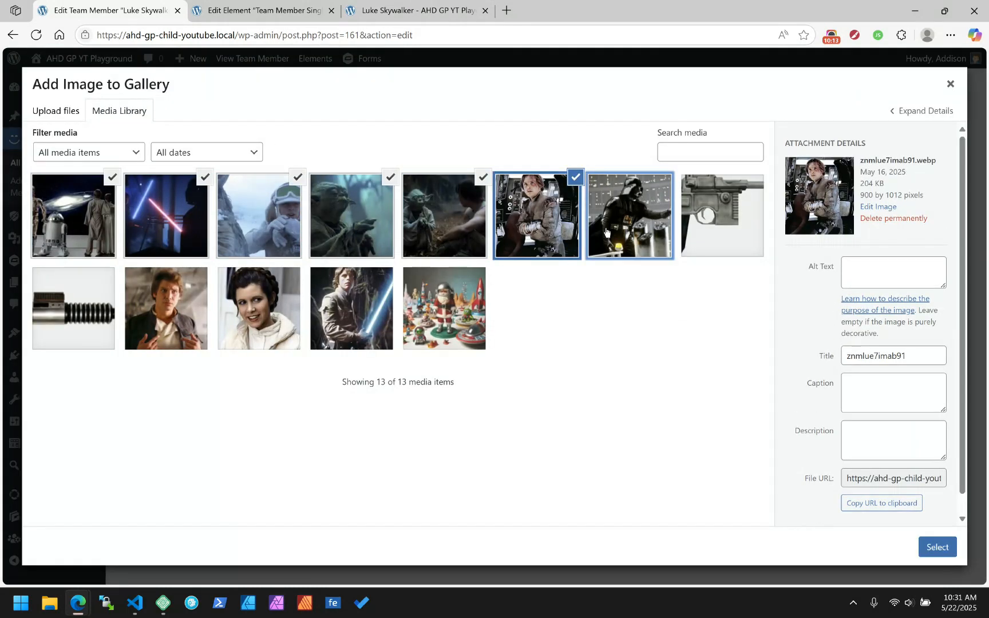
pyautogui.click(607, 233)
pyautogui.click(938, 548)
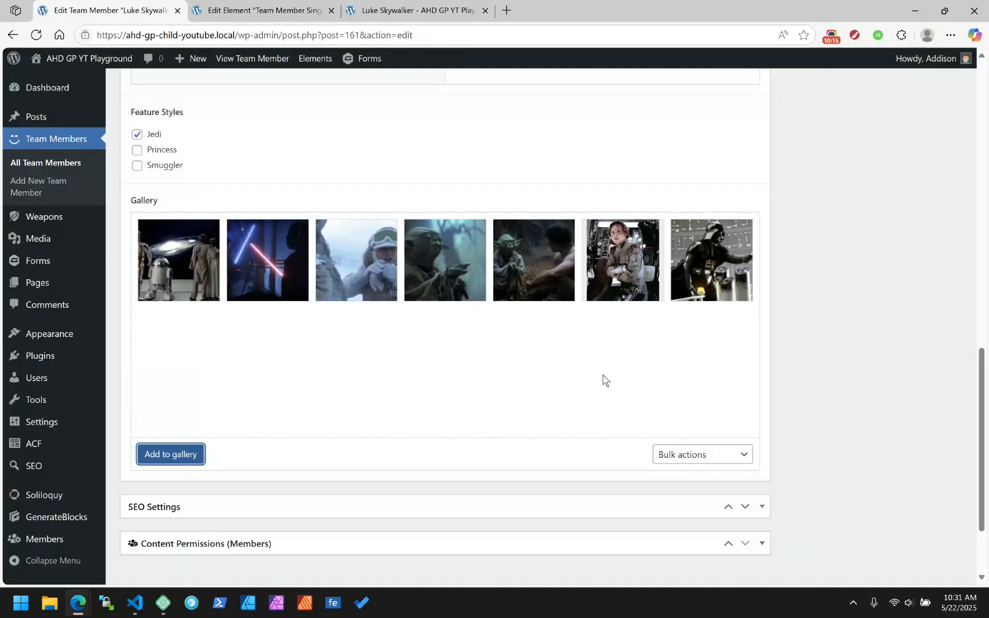
pyautogui.scroll(15, 960, 324)
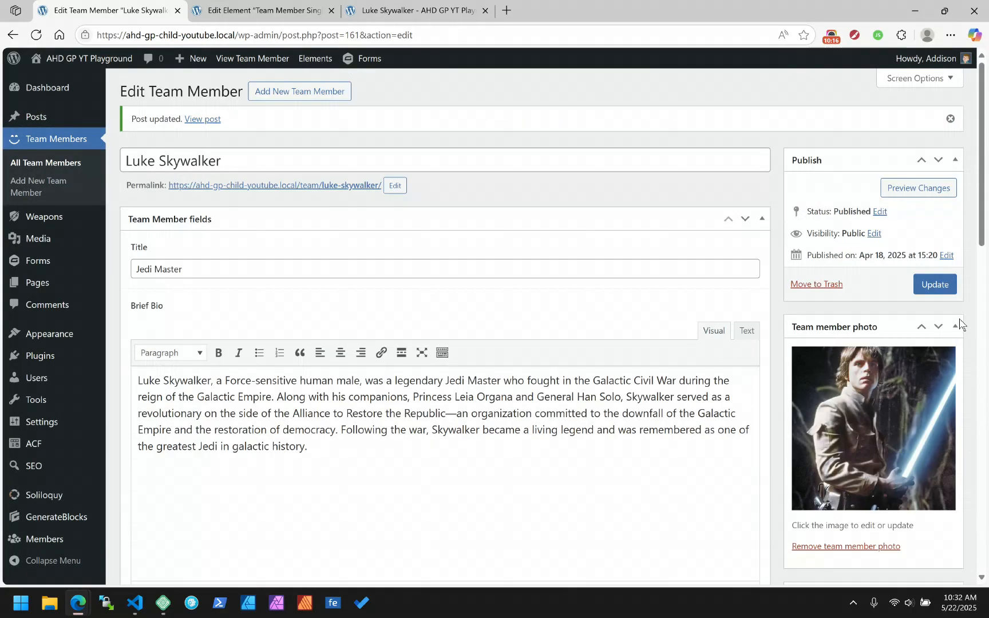
pyautogui.click(934, 284)
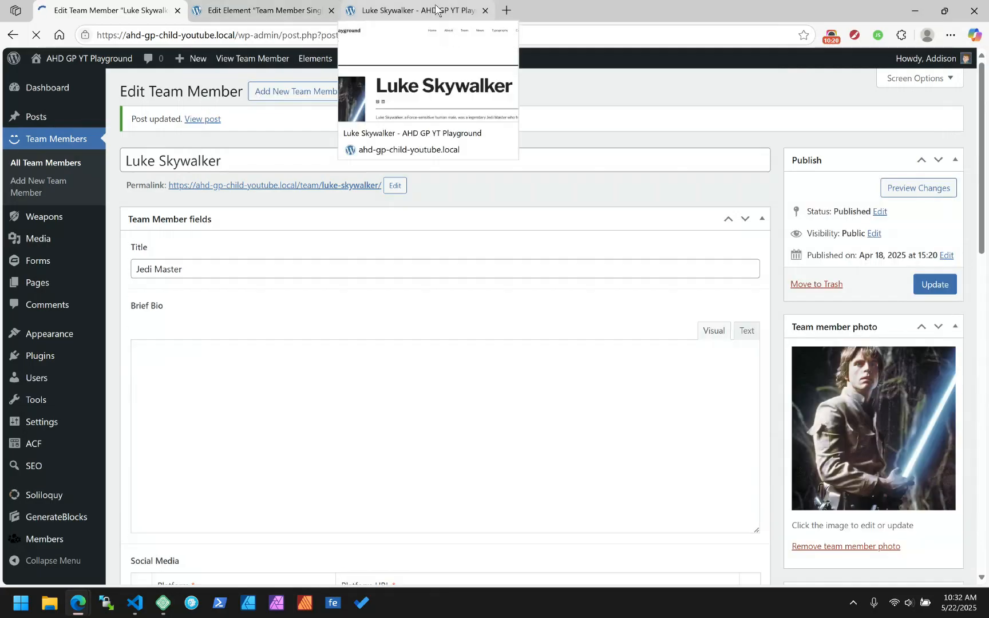
# Step: Reload the Luke Skywalker team page and check the display of the Gallery heading and its images
pyautogui.click(409, 10)
pyautogui.click(36, 35)
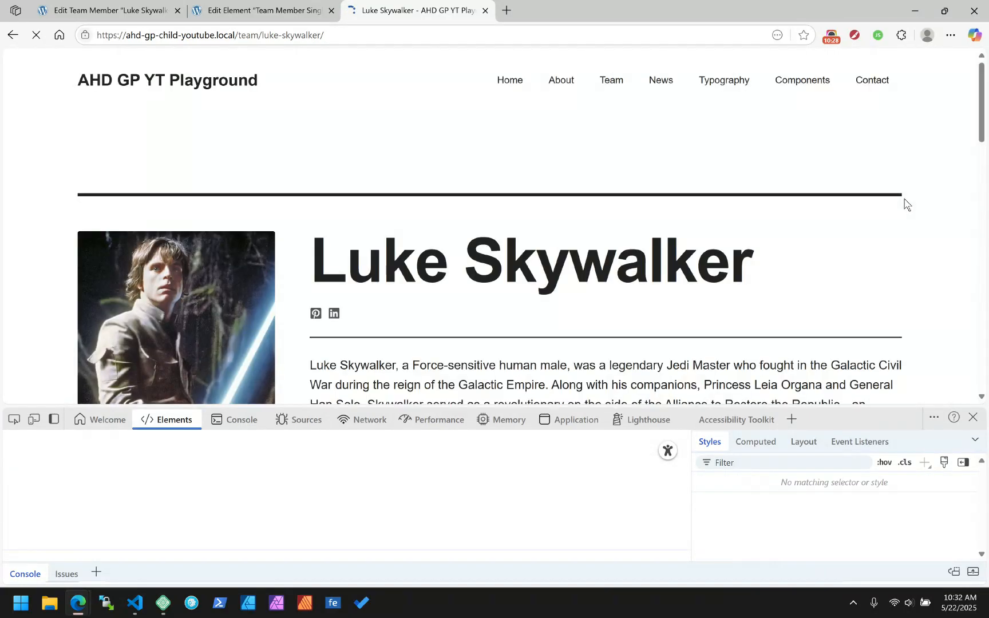
pyautogui.scroll(-10, 907, 205)
pyautogui.scroll(-7, 907, 205)
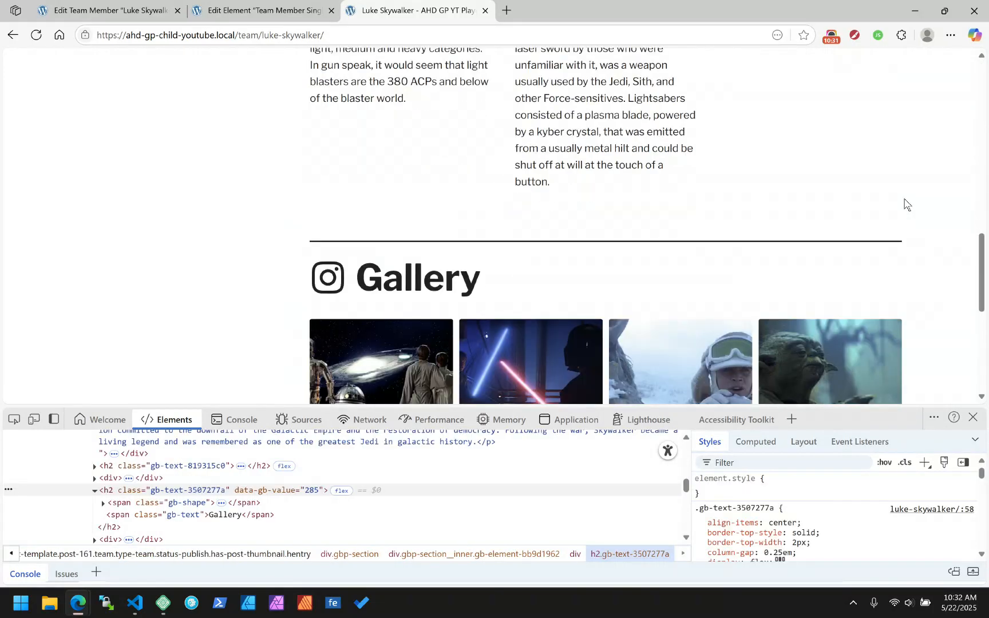
pyautogui.click(972, 417)
pyautogui.scroll(-4, 607, 314)
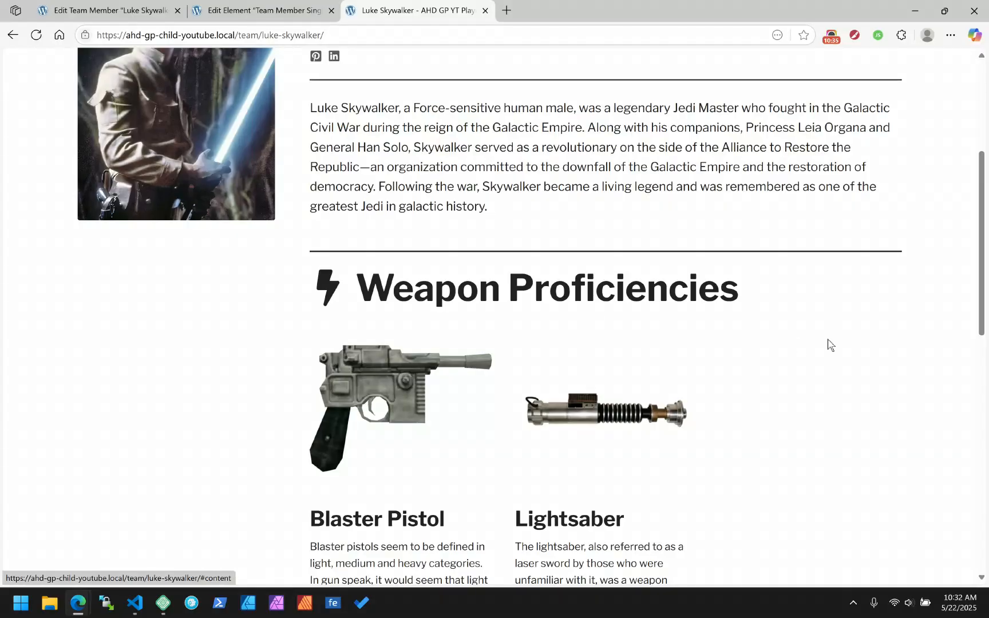
pyautogui.scroll(-10, 827, 342)
# Step: View the first three gallery images in the lightbox and close it
pyautogui.click(392, 257)
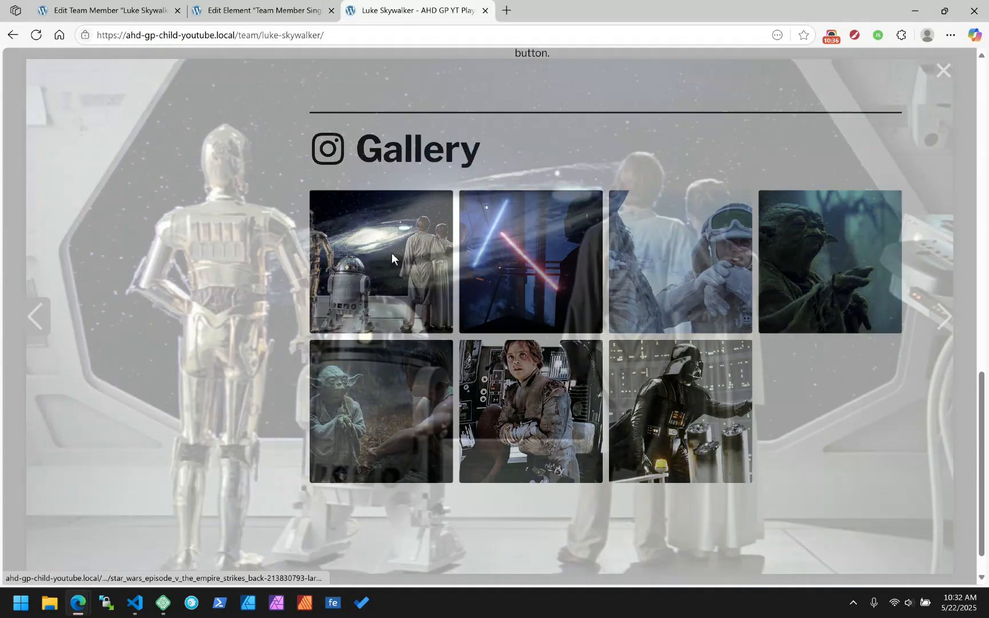
pyautogui.press('Right')
pyautogui.press('Right')
pyautogui.press('Escape')
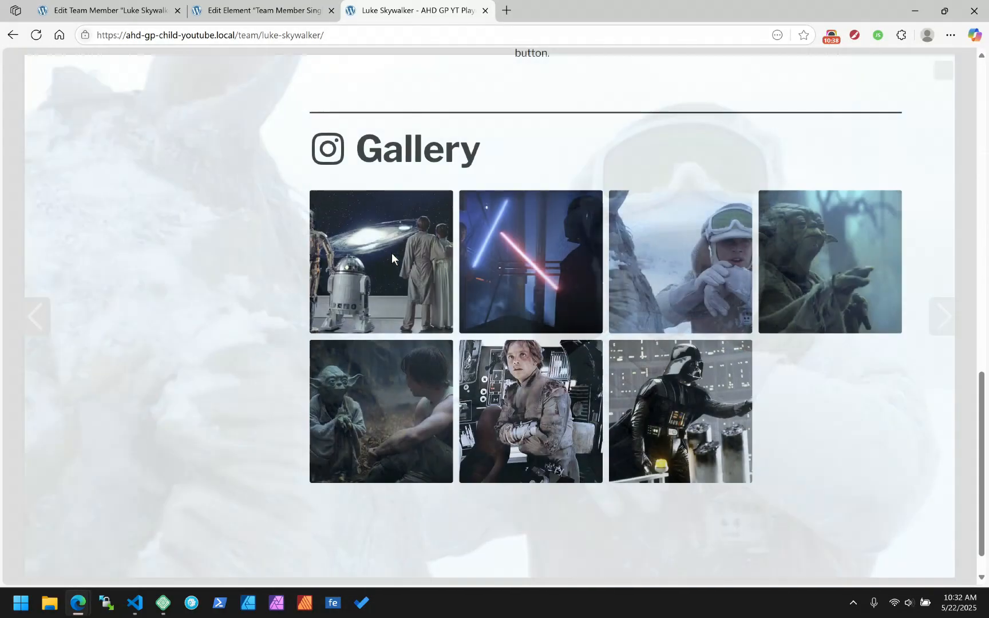
# Step: Inspect the Gallery heading and select its h2 element to examine the data-gb-value attribute
pyautogui.rightClick(426, 150)
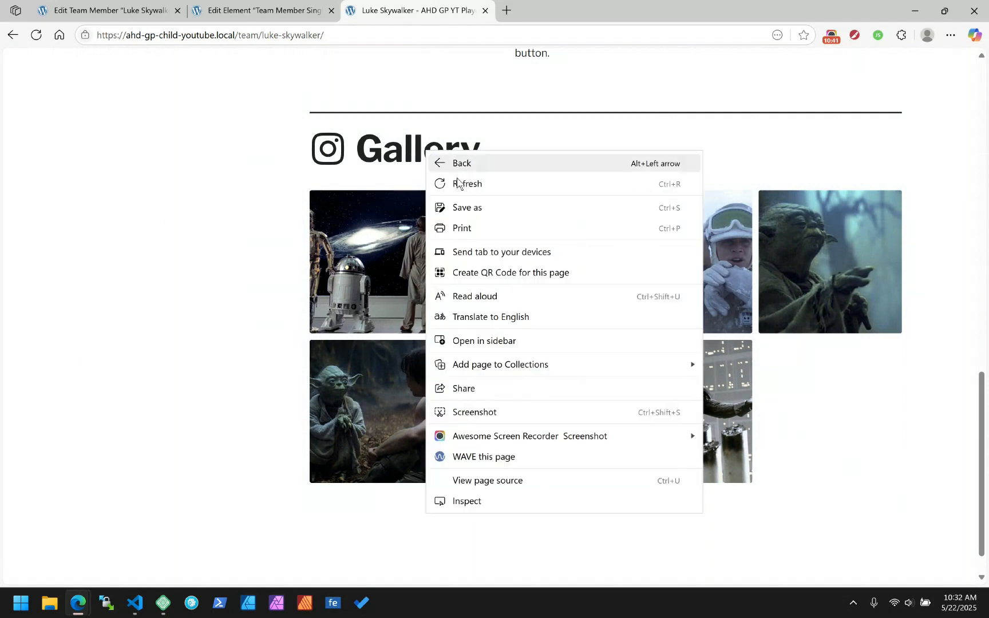
pyautogui.click(477, 501)
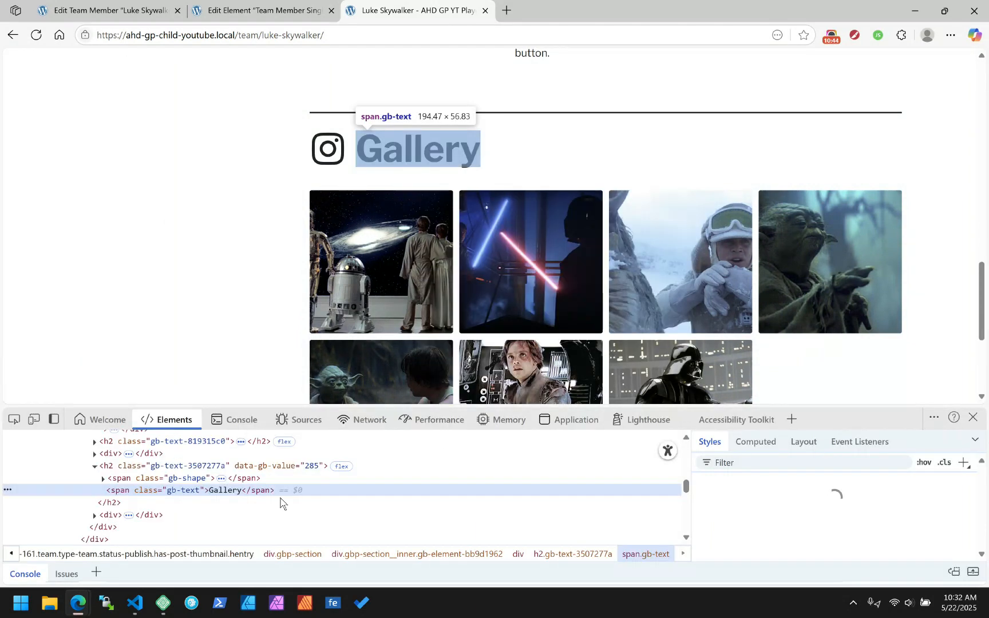
pyautogui.click(234, 468)
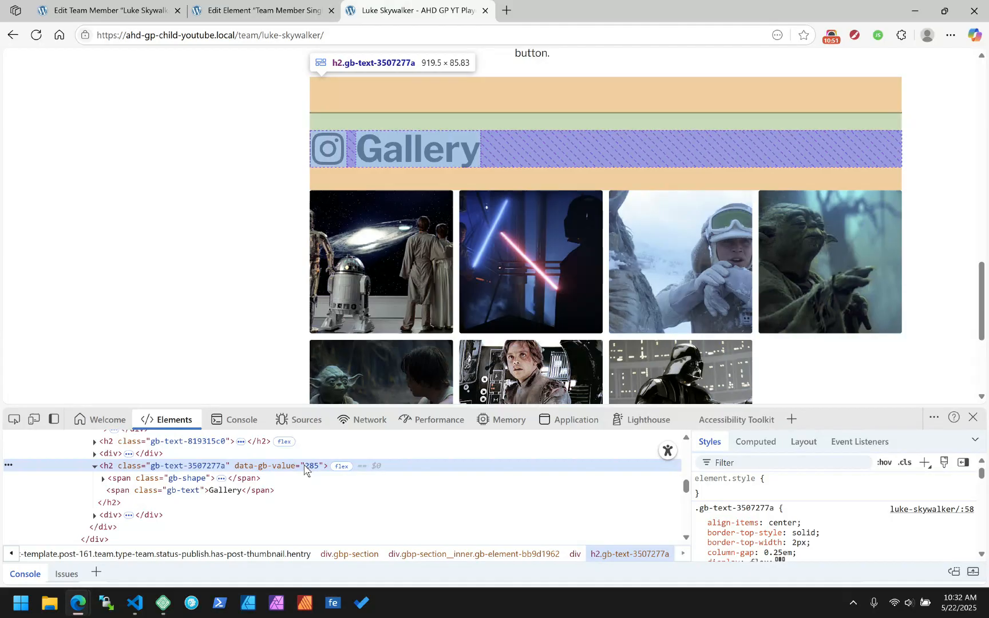
# Step: Inspect the first gallery image on the Luke Skywalker page to examine its source file name
pyautogui.click(280, 8)
pyautogui.click(110, 7)
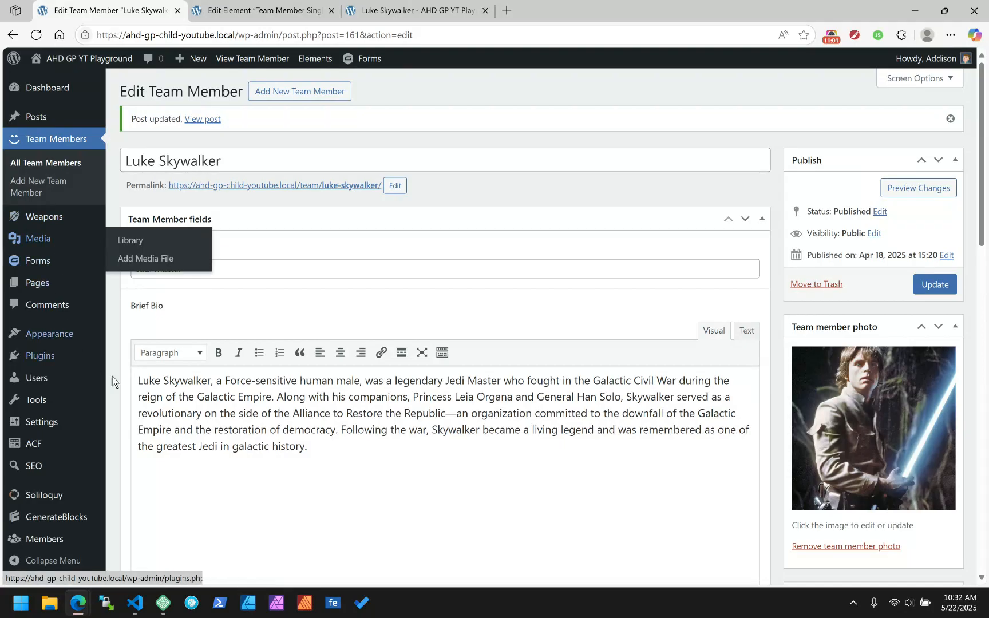
pyautogui.click(379, 12)
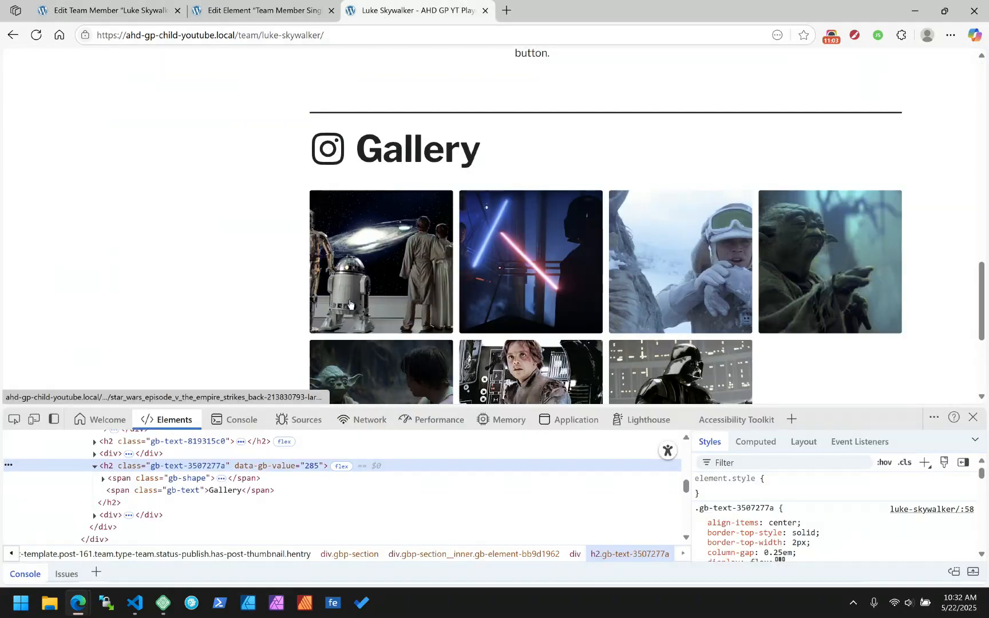
pyautogui.rightClick(381, 265)
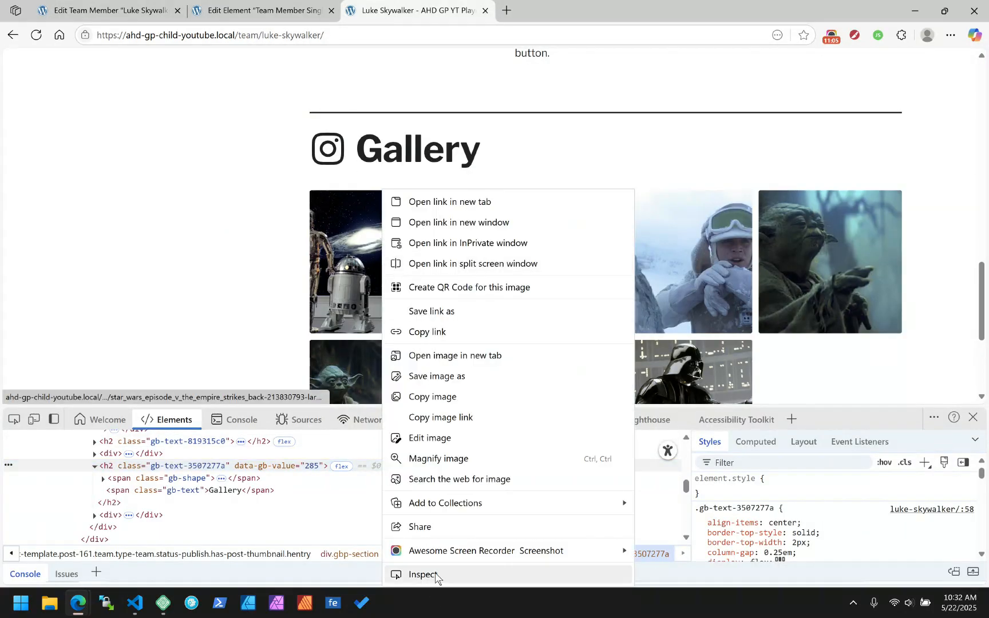
pyautogui.click(435, 572)
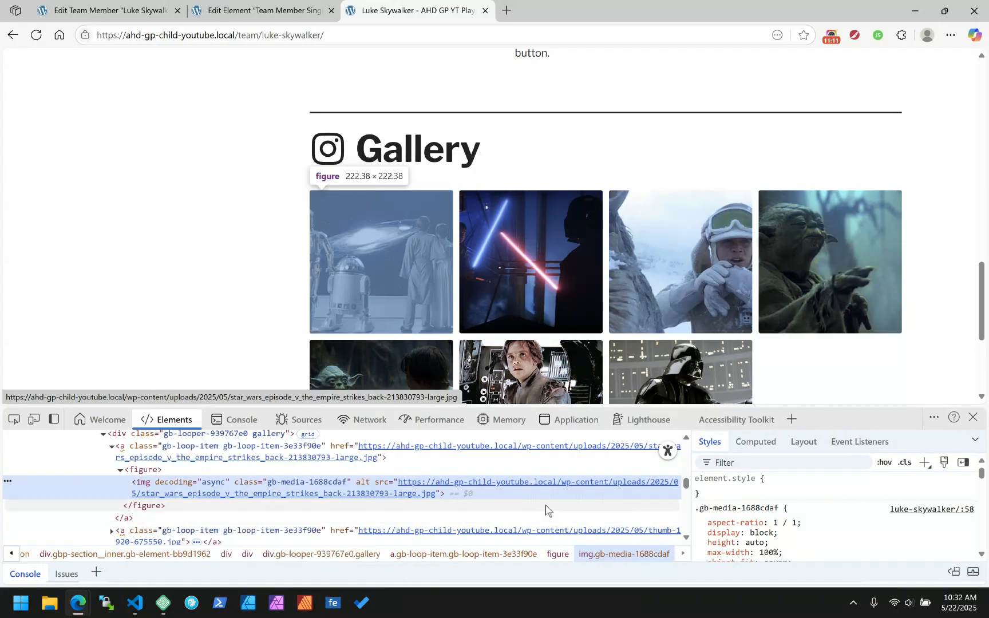
# Step: Open the first gallery image's attachment details in the Media Library and highlight the item ID in the page address
pyautogui.click(105, 10)
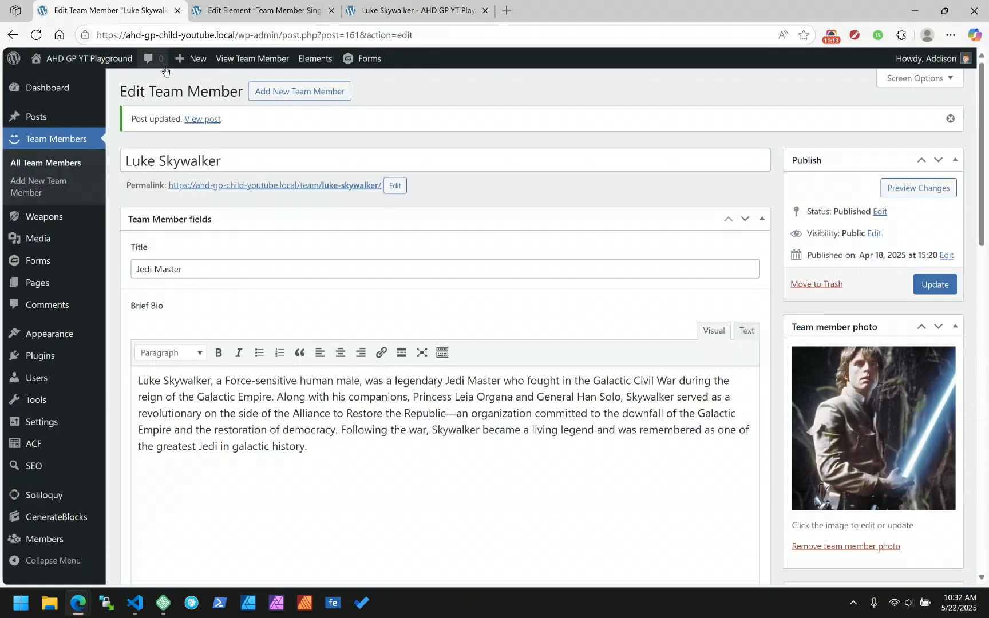
pyautogui.click(38, 238)
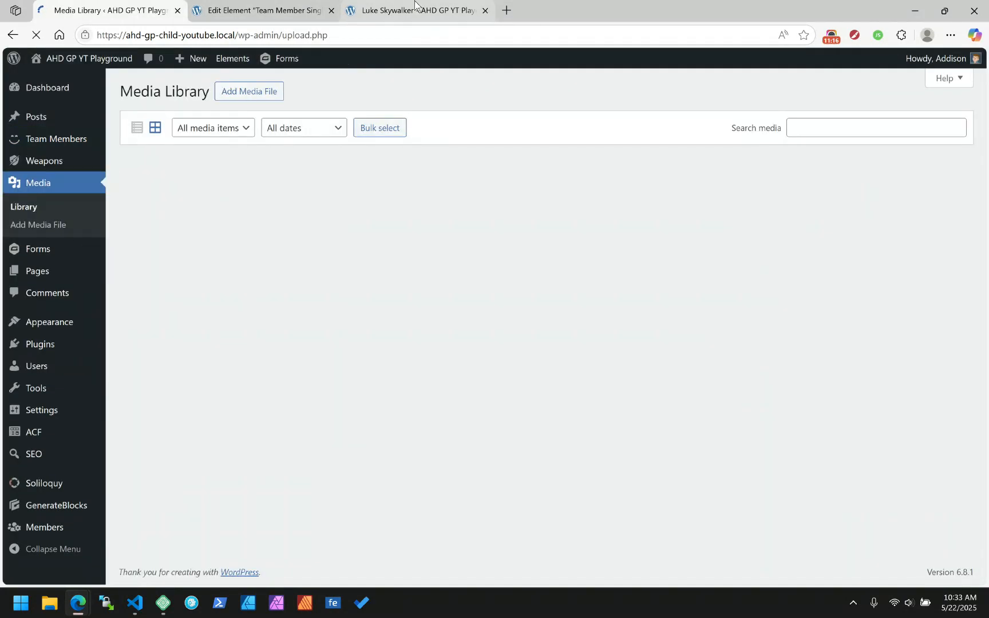
pyautogui.click(417, 12)
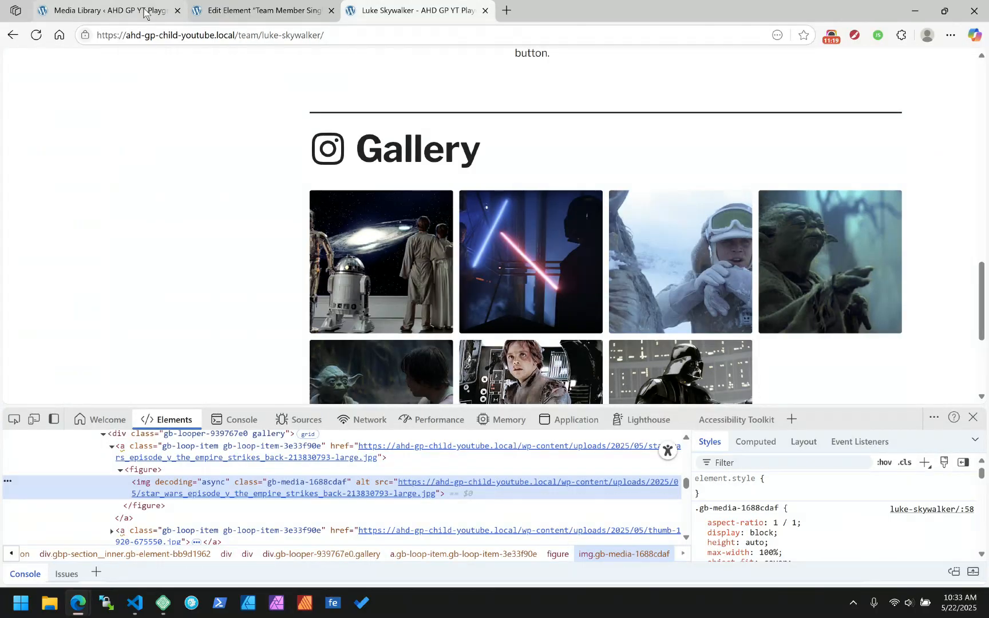
pyautogui.click(109, 10)
pyautogui.click(166, 209)
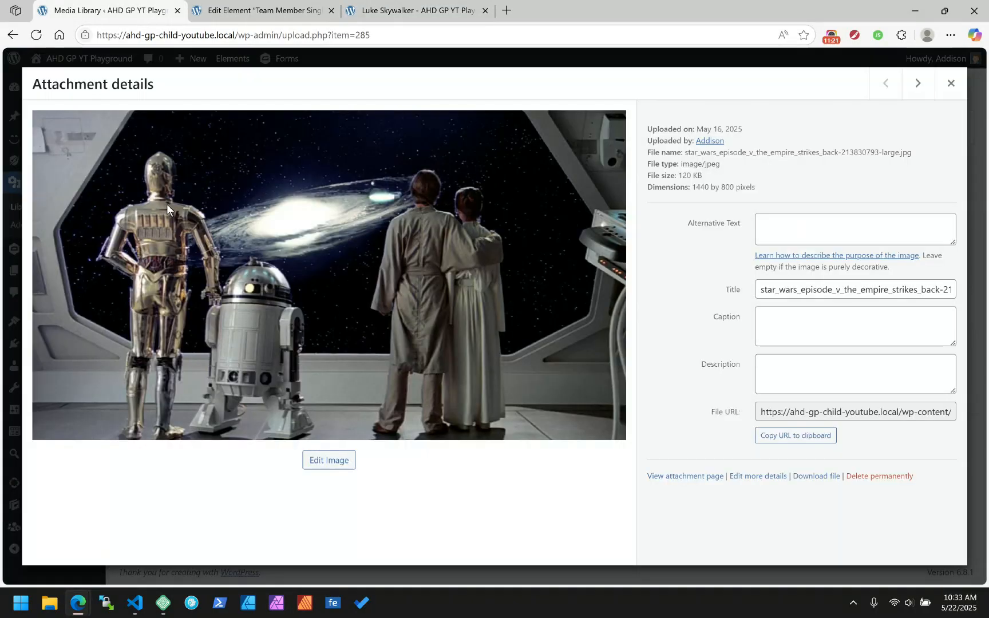
pyautogui.click(364, 36)
pyautogui.doubleClick(373, 36)
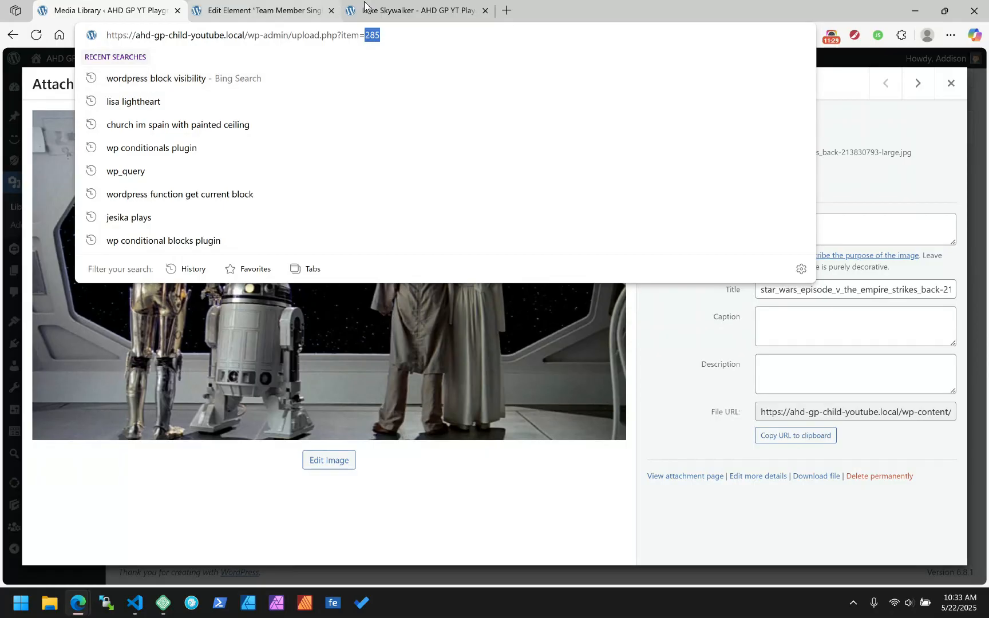
# Step: Return to the Luke Skywalker page and compare the Gallery h2's data-gb-value with the first image's attachment ID
pyautogui.click(400, 11)
pyautogui.moveTo(324, 501)
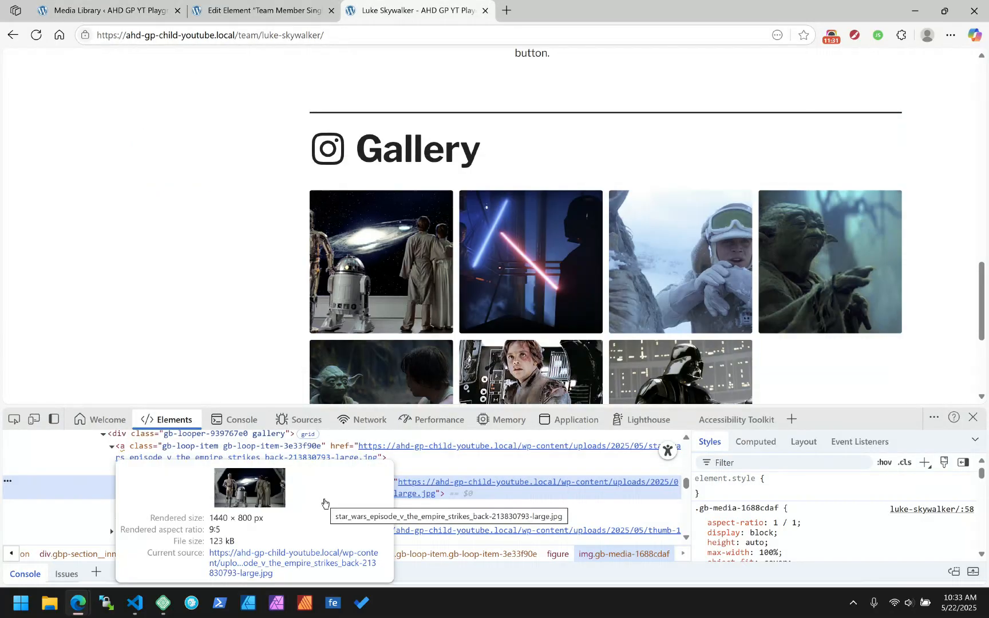
pyautogui.scroll(2, 60, 466)
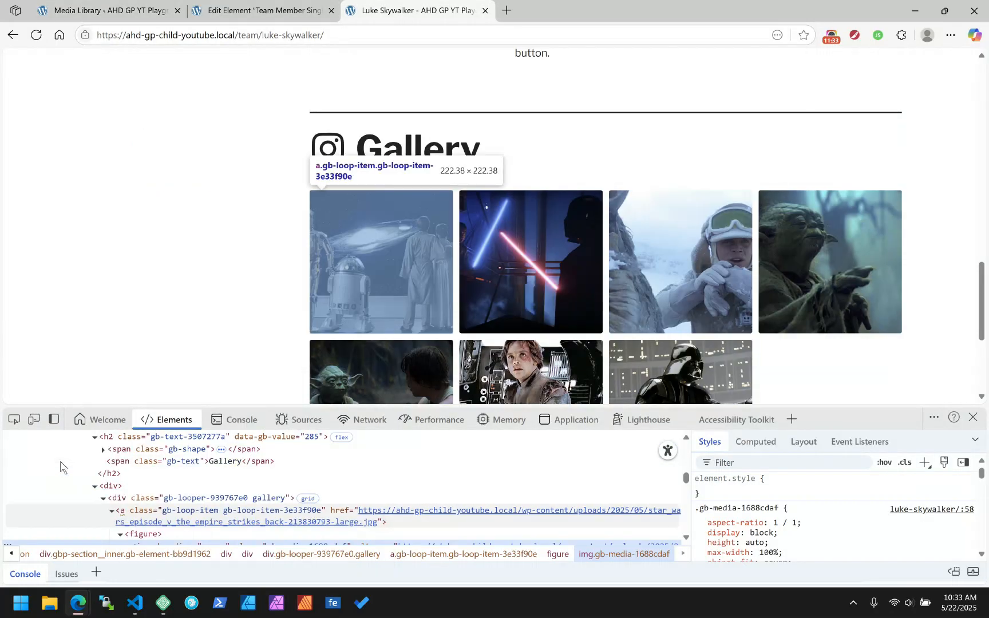
pyautogui.click(311, 438)
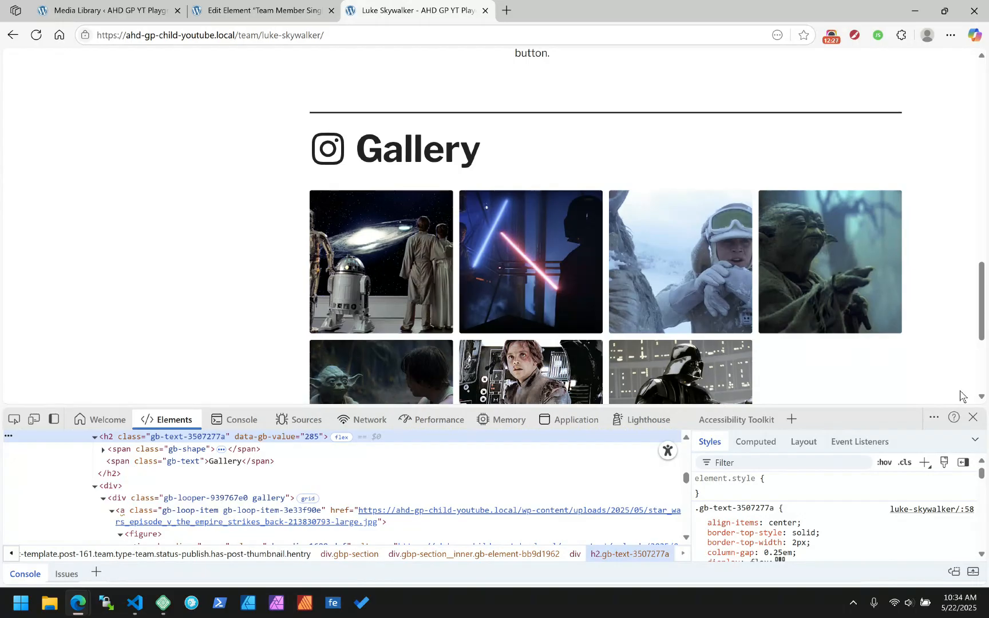
# Step: Close the developer tools and review the finished Luke Skywalker page from the bio down to the gallery
pyautogui.click(973, 417)
pyautogui.press('Tab')
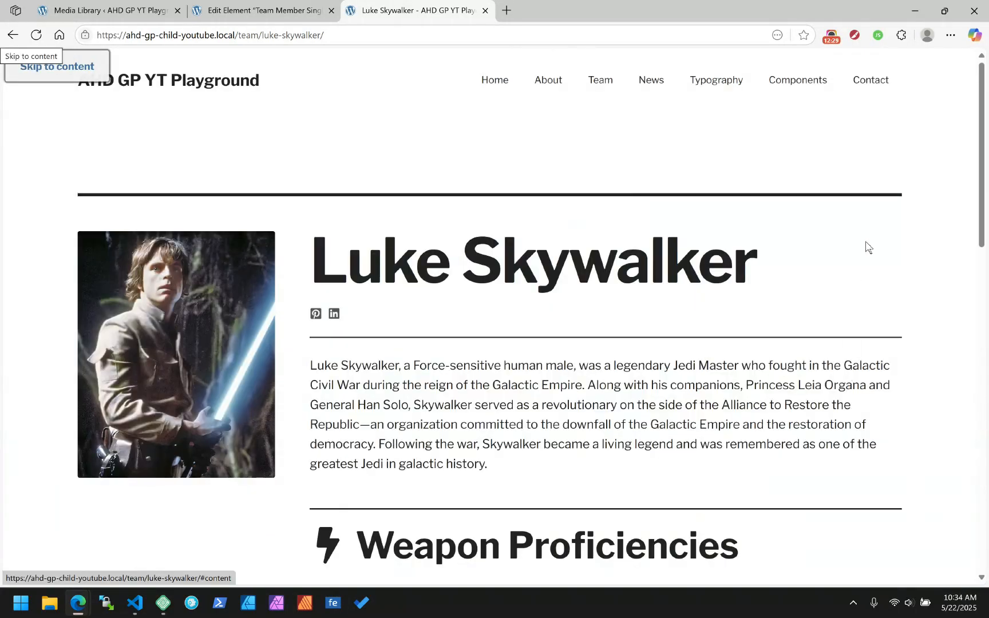
pyautogui.click(868, 234)
pyautogui.scroll(-6, 893, 258)
pyautogui.scroll(8, 919, 285)
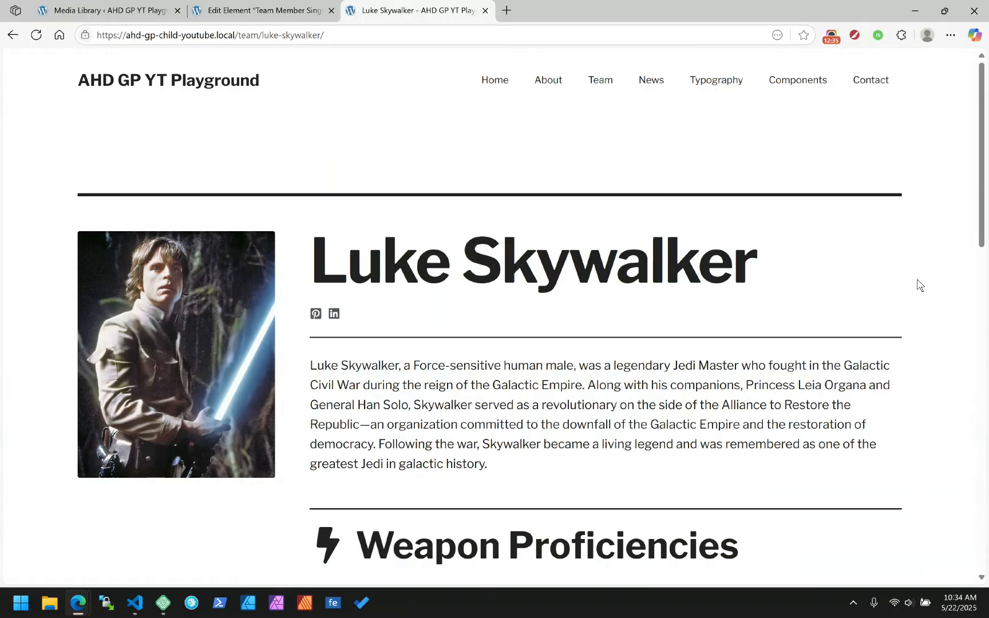
pyautogui.scroll(-15, 889, 271)
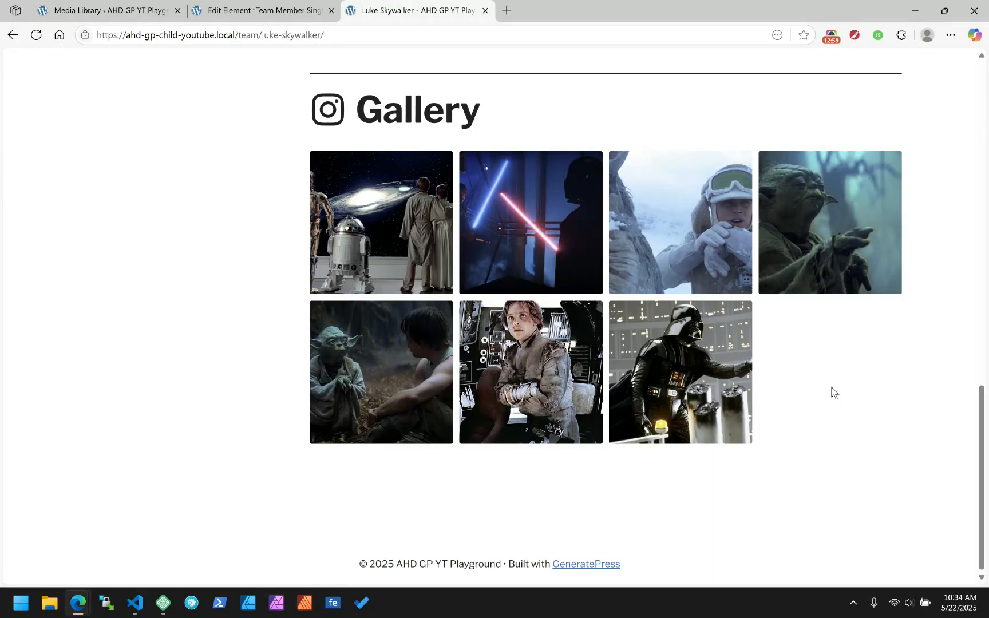
pyautogui.press('Home')
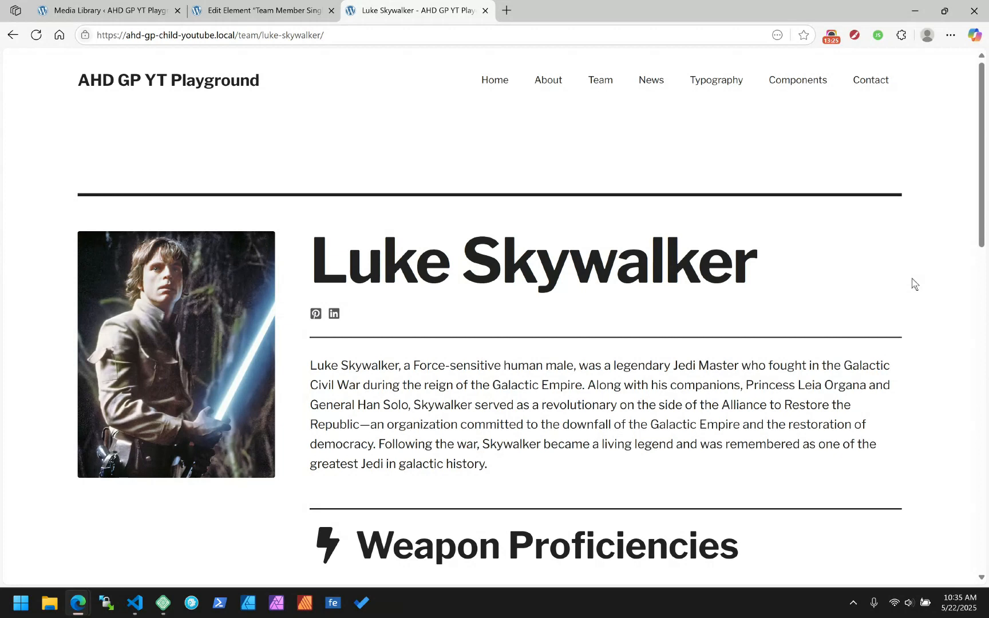
pyautogui.click(831, 34)
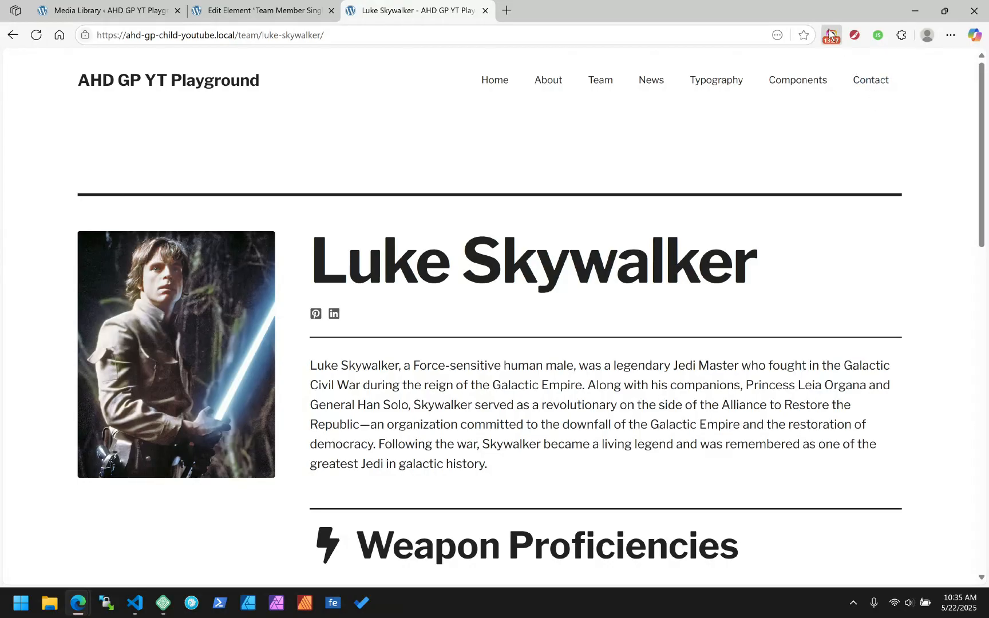